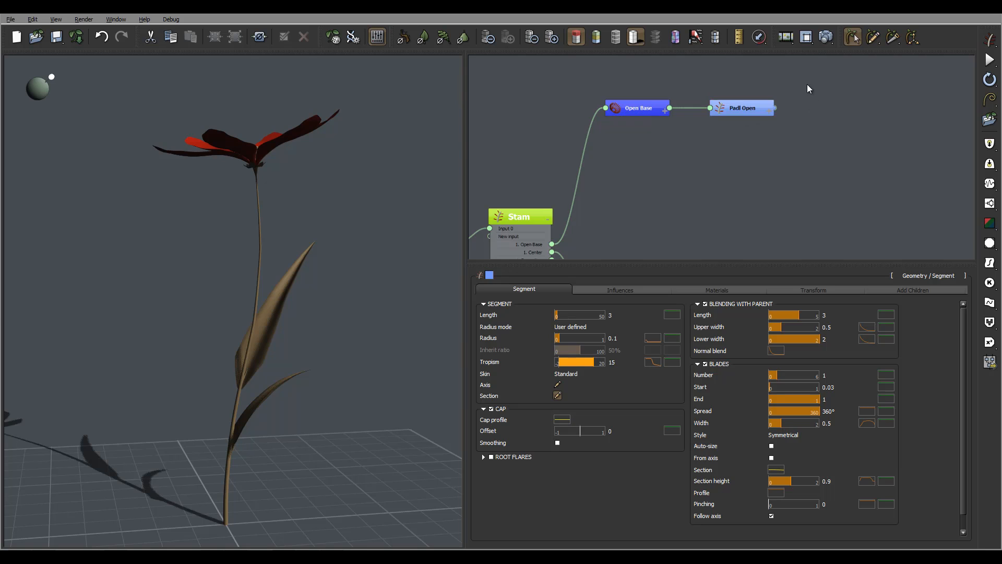
- Duplicate the Open Base and Padl Open nodes below the originals and remove the copied base's link to the Stam node
left_click_drag(809, 75, 606, 118)
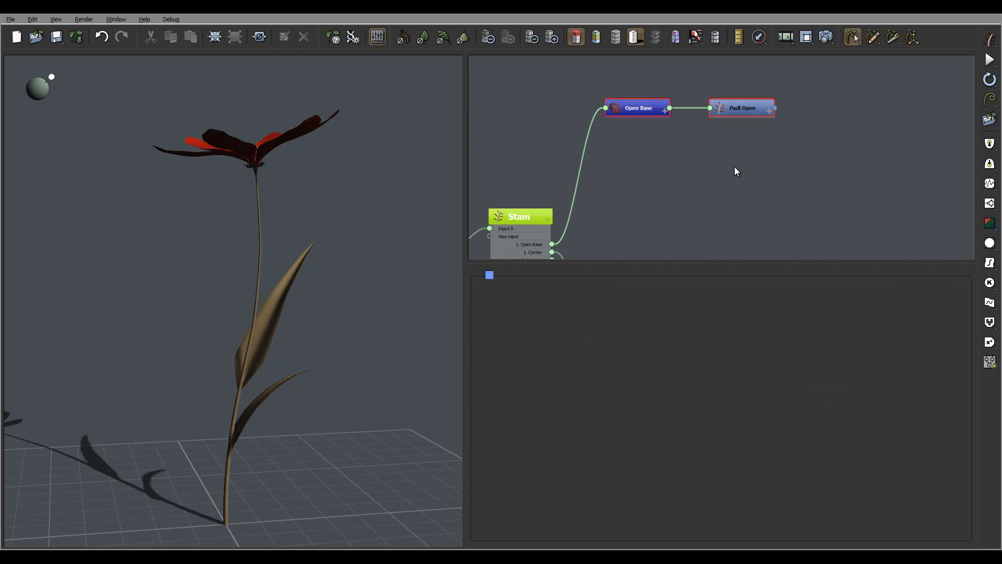
key("ctrl+v")
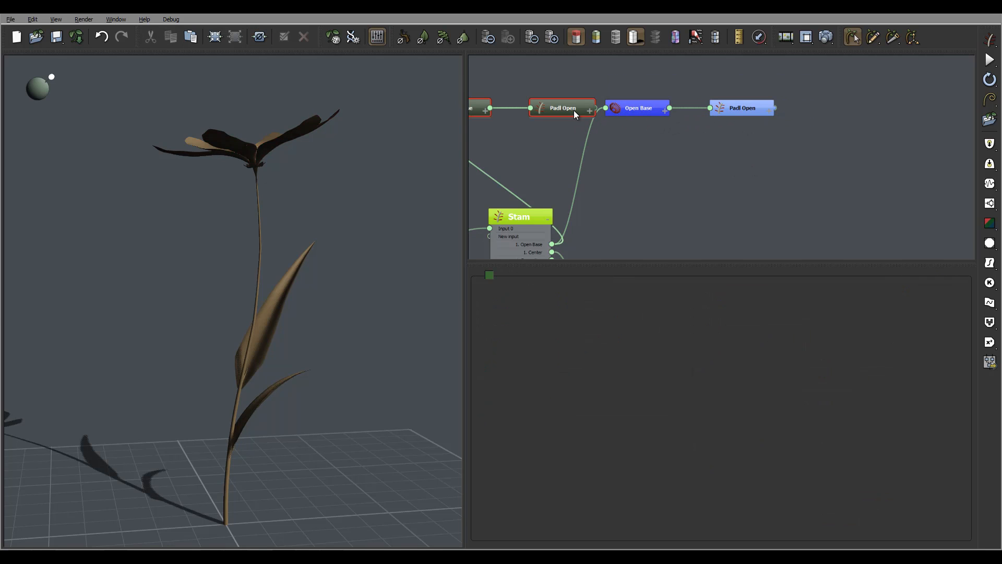
left_click_drag(574, 111, 767, 152)
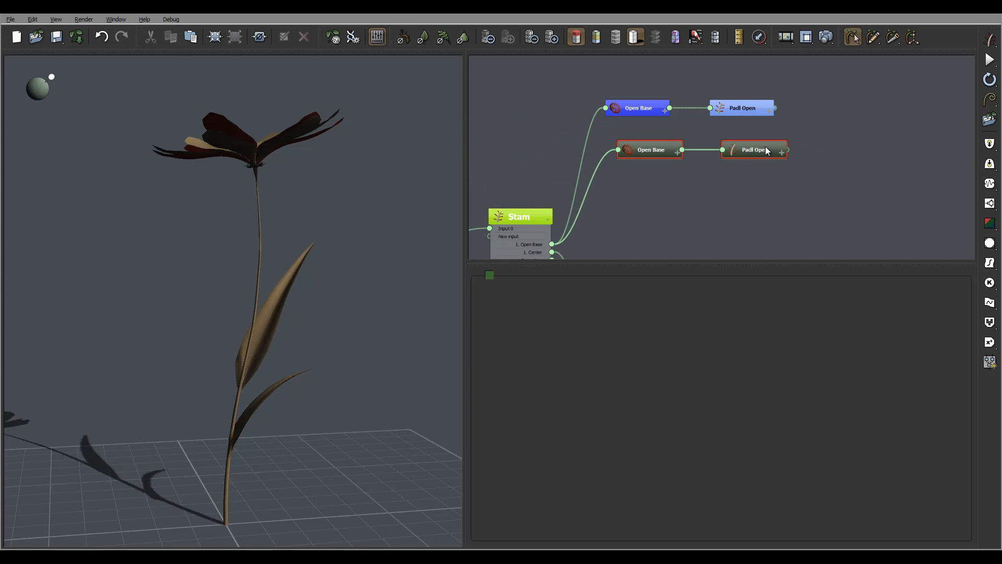
left_click(583, 208)
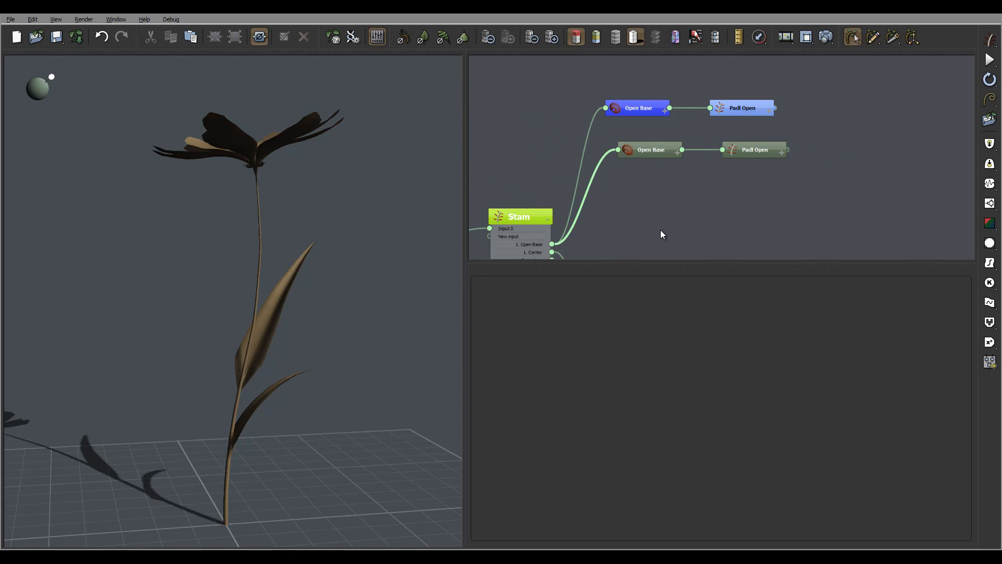
key("Delete")
- Rename the copied Open Base node as Normal Base
double_click(655, 149)
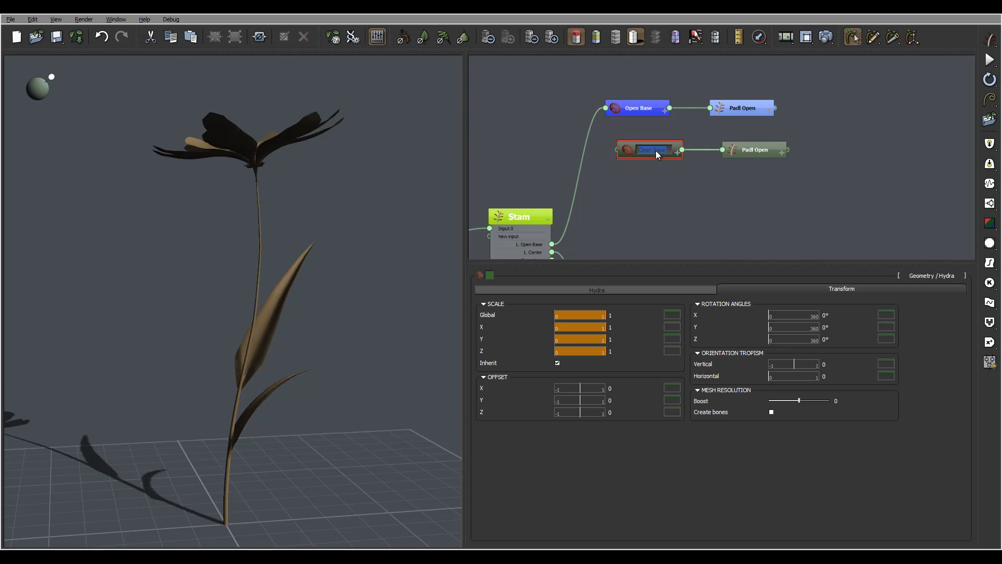
key("Left")
key("Left")
key("Left")
key("Left")
key("Left")
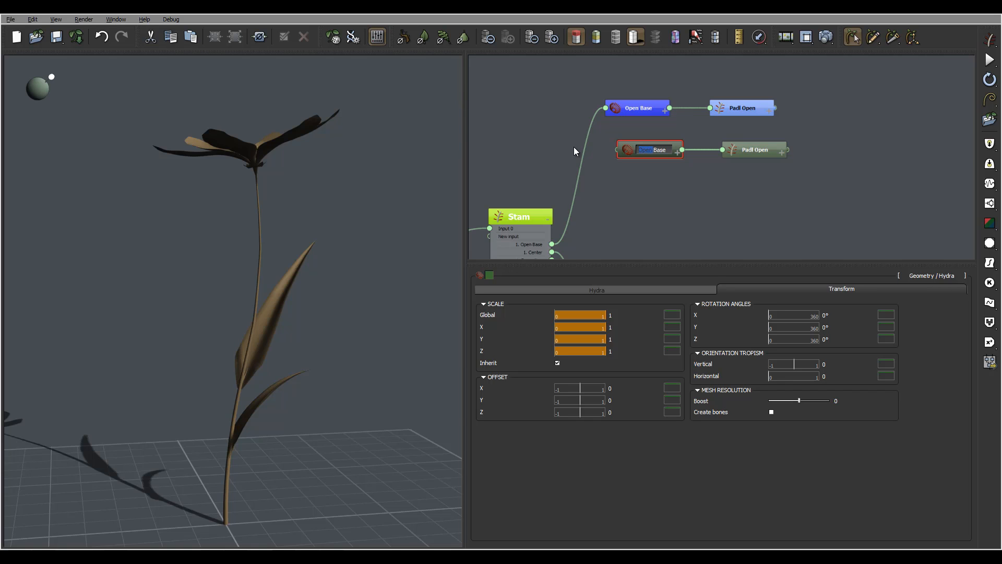
type("Normal")
left_click(740, 186)
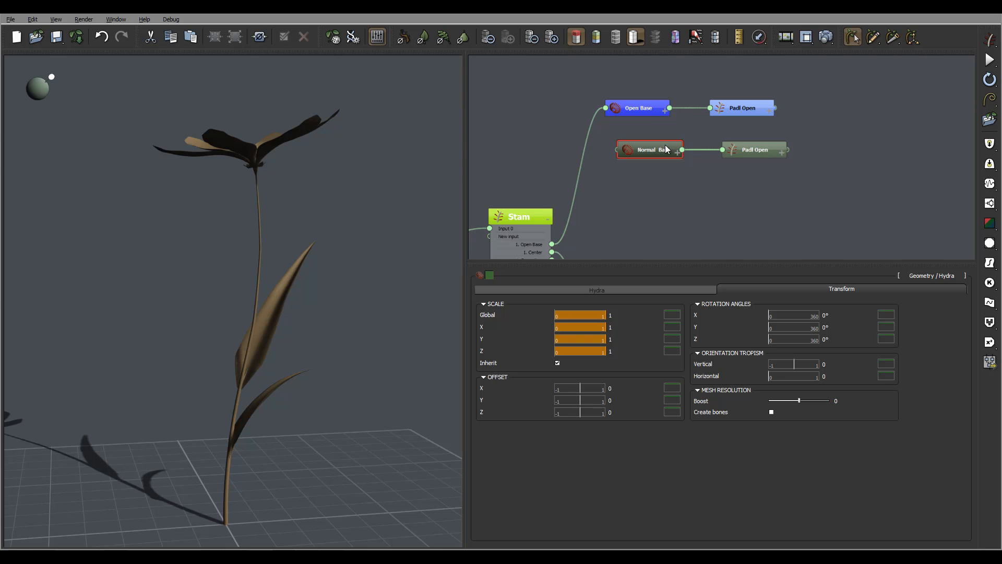
- Shift the Normal Base node closer beneath Open Base and change its node color to bright red
mouse_move(670, 144)
left_mouse_down()
mouse_move(650, 144)
mouse_move(658, 140)
left_mouse_up()
left_click(490, 275)
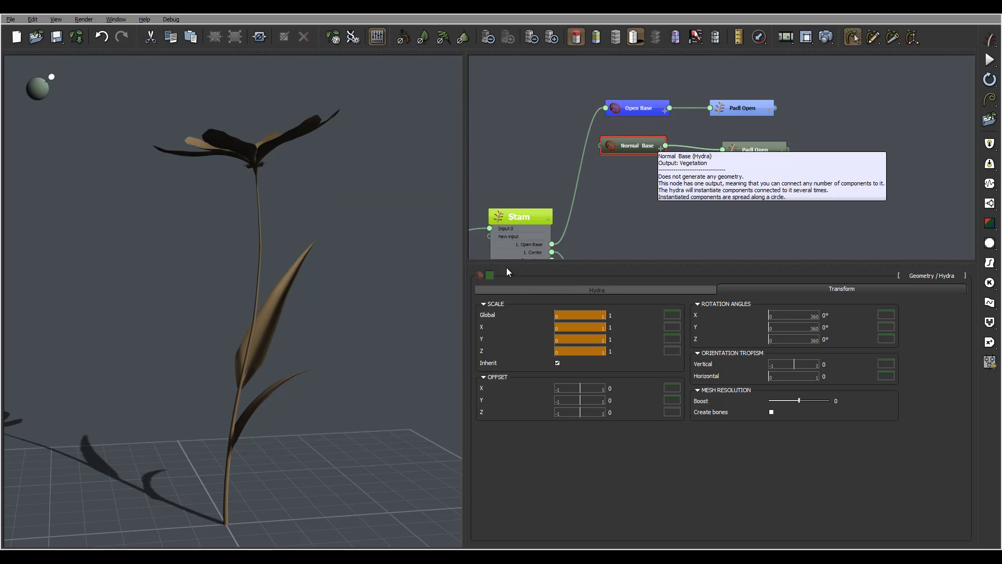
left_click_drag(475, 235, 459, 224)
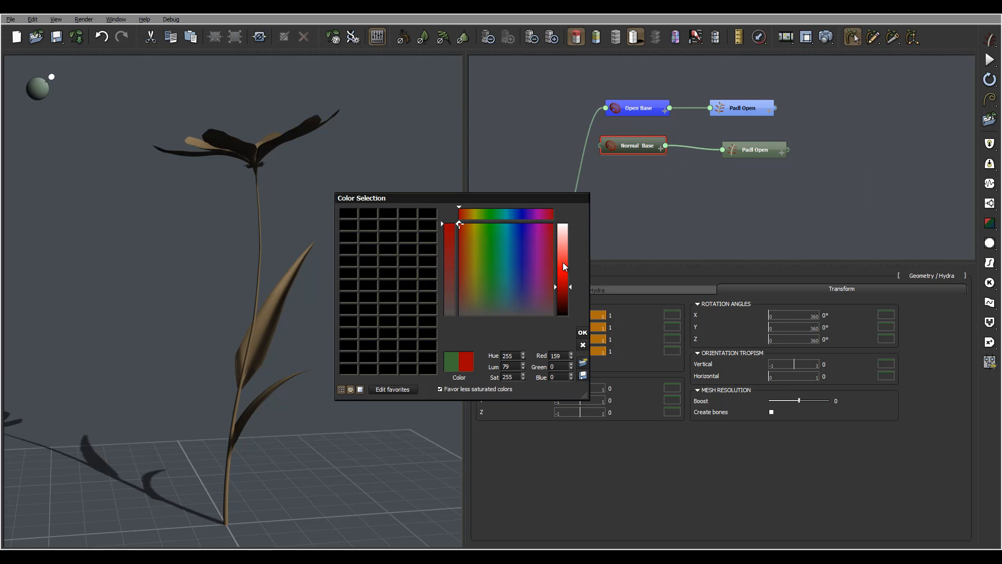
left_click_drag(563, 262, 567, 270)
left_click(581, 334)
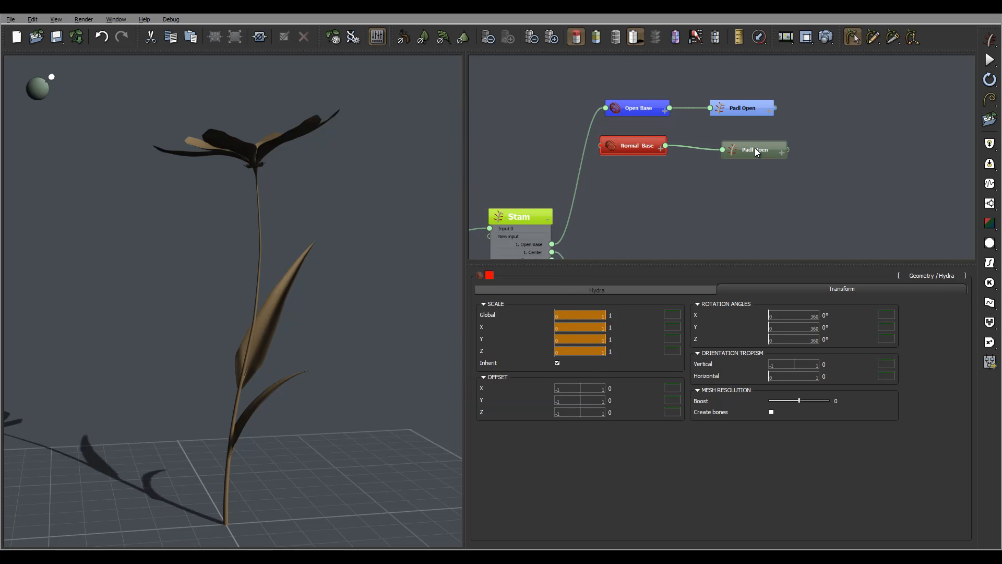
- Change the copied Padl Open node's color to orange and move it closer to the Normal Base node
left_click(755, 149)
left_click(491, 274)
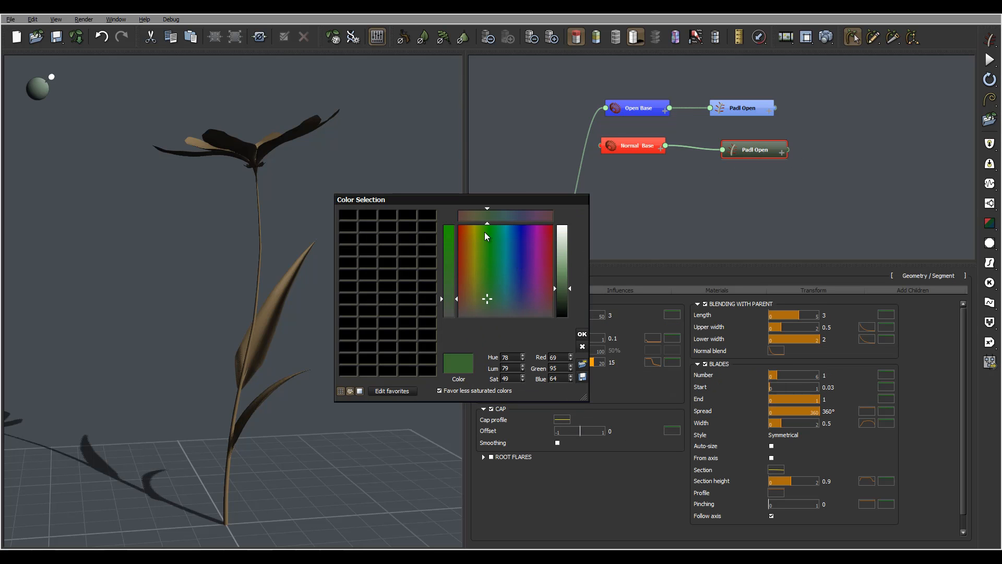
left_click(465, 224)
left_click(565, 272)
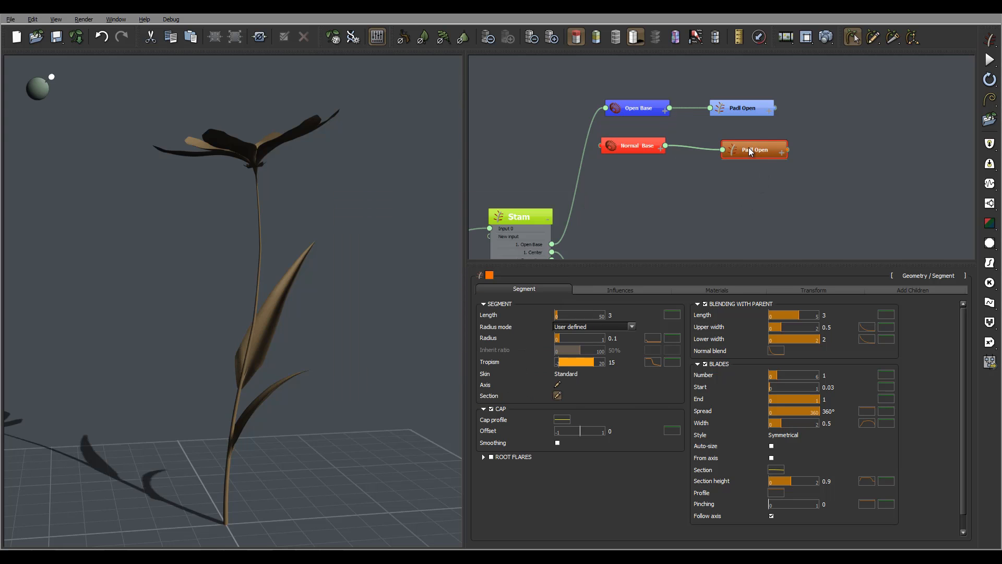
left_click_drag(750, 151, 730, 143)
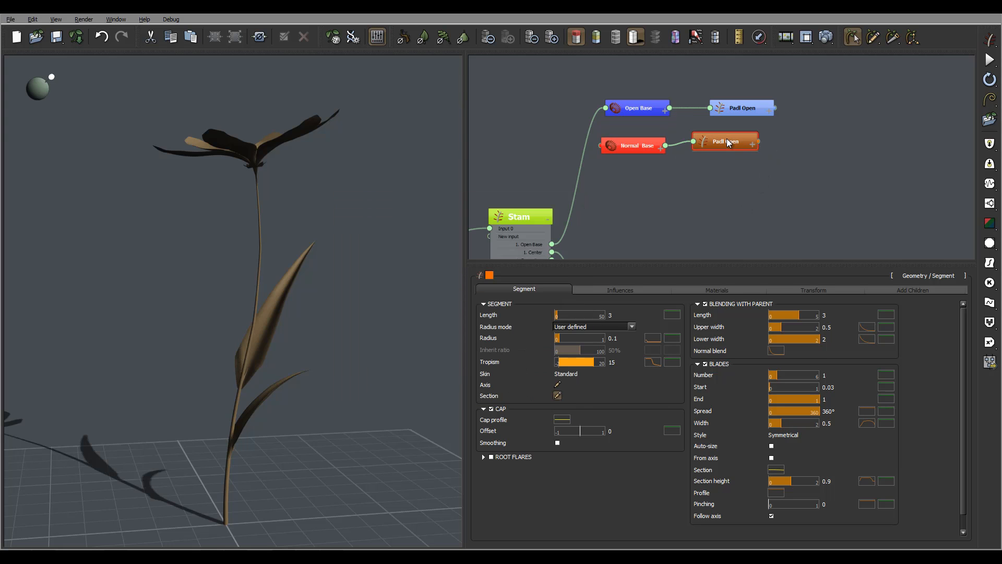
- Unlink Open Base from the Stam node and connect Normal Base to Stam's Open Base output instead
left_click(575, 200)
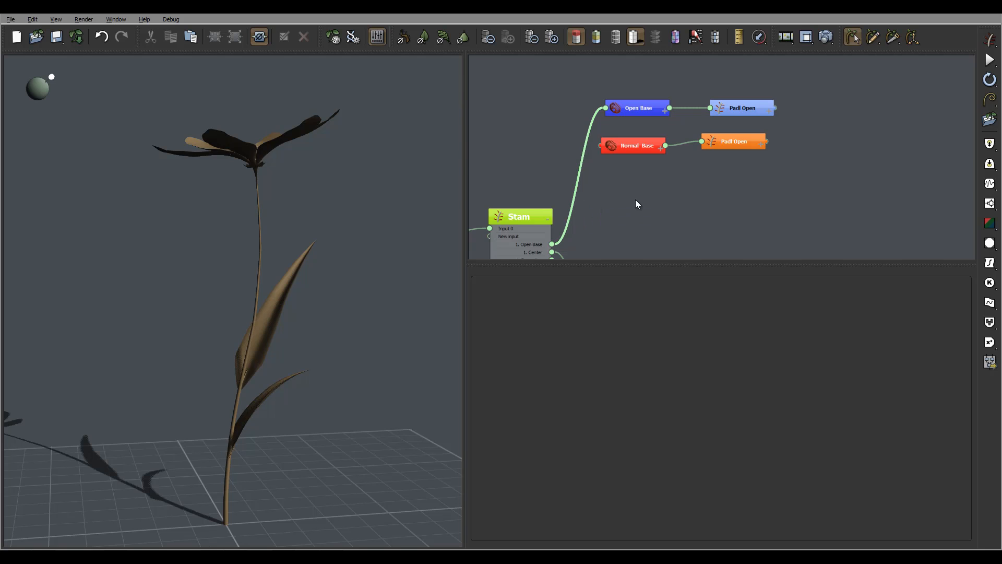
key("Delete")
left_click_drag(601, 145, 552, 244)
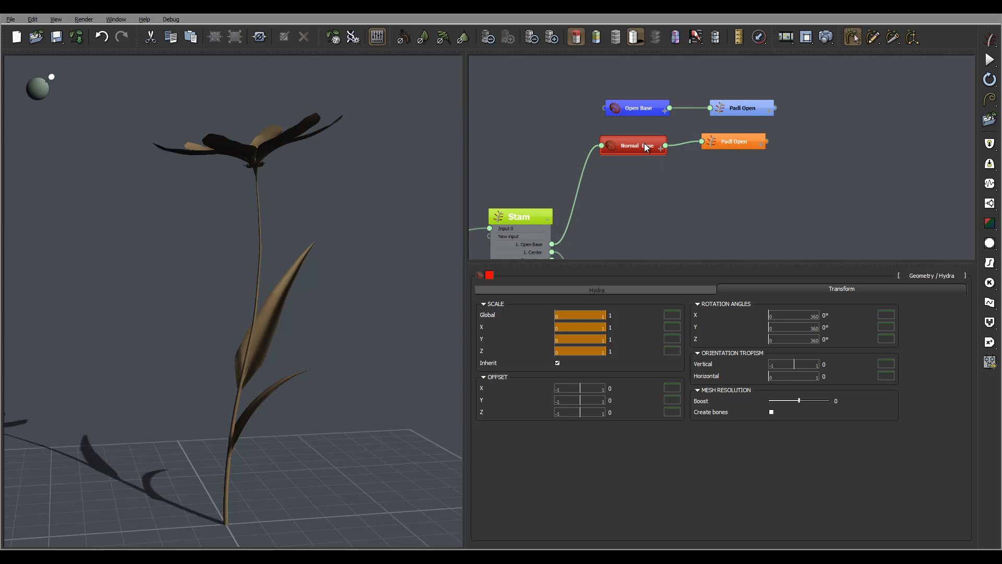
- Set the Normal Base hydra's Angle 1 to 92° with a variation of 6
mouse_move(714, 167)
middle_mouse_down()
mouse_move(715, 193)
mouse_move(727, 157)
middle_mouse_up()
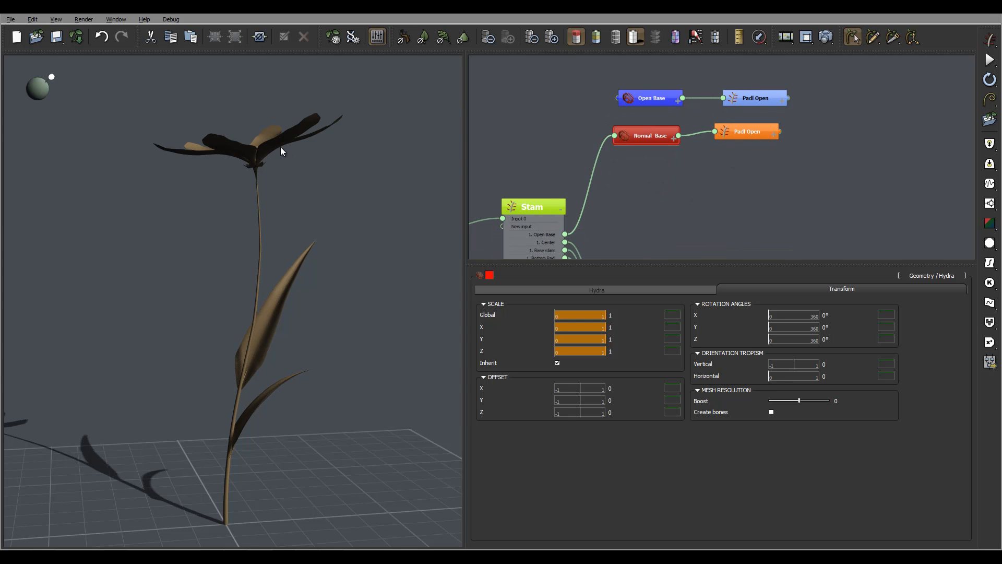
middle_click_drag(280, 147, 252, 110)
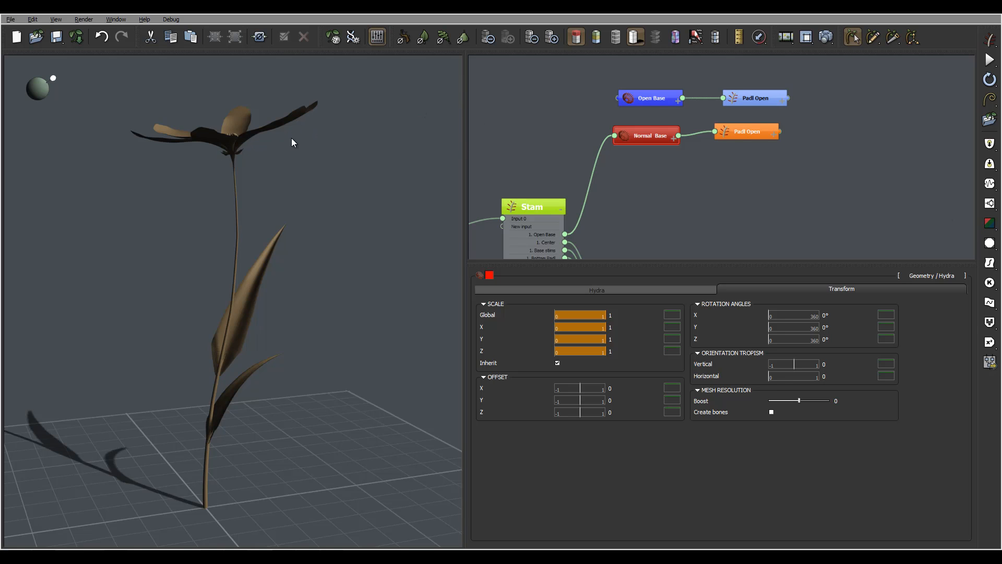
mouse_move(291, 142)
middle_mouse_down()
mouse_move(302, 112)
mouse_move(297, 130)
middle_mouse_up()
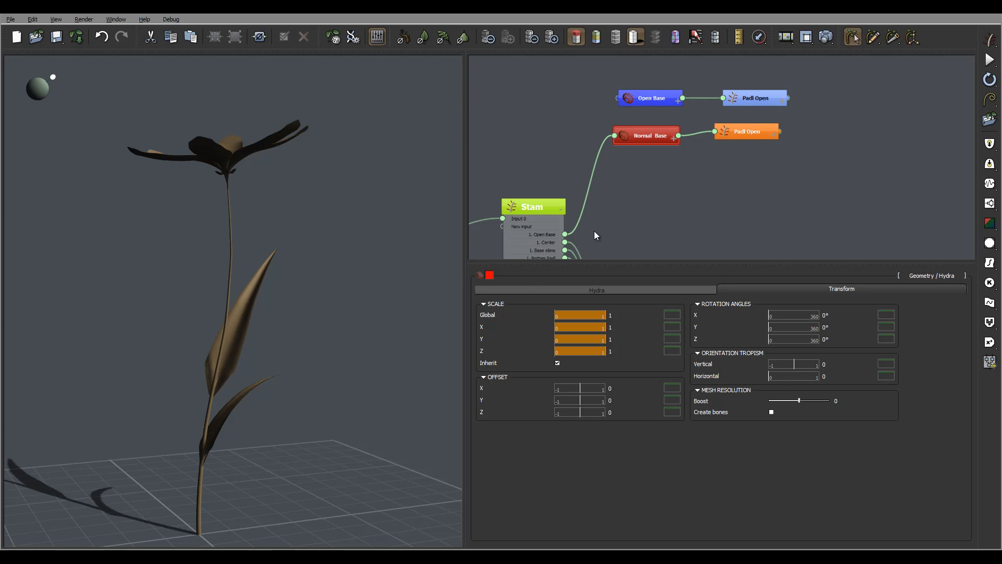
left_click(569, 288)
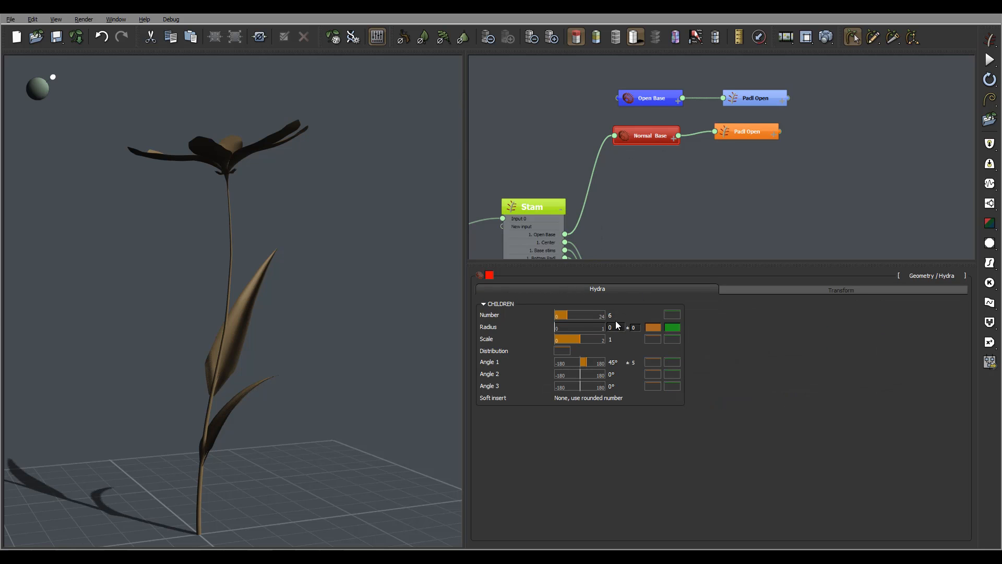
left_click(620, 362)
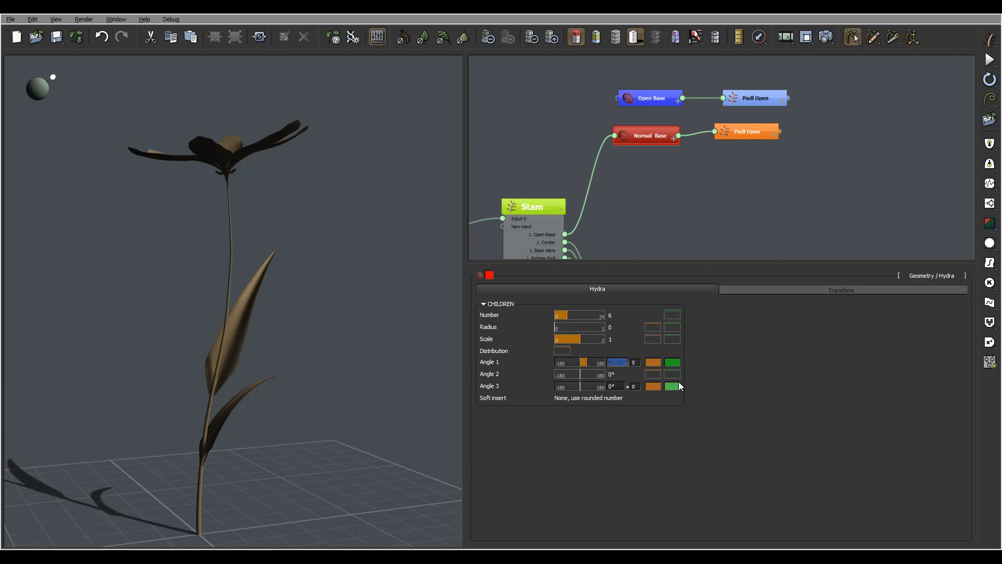
type("92")
key("Return")
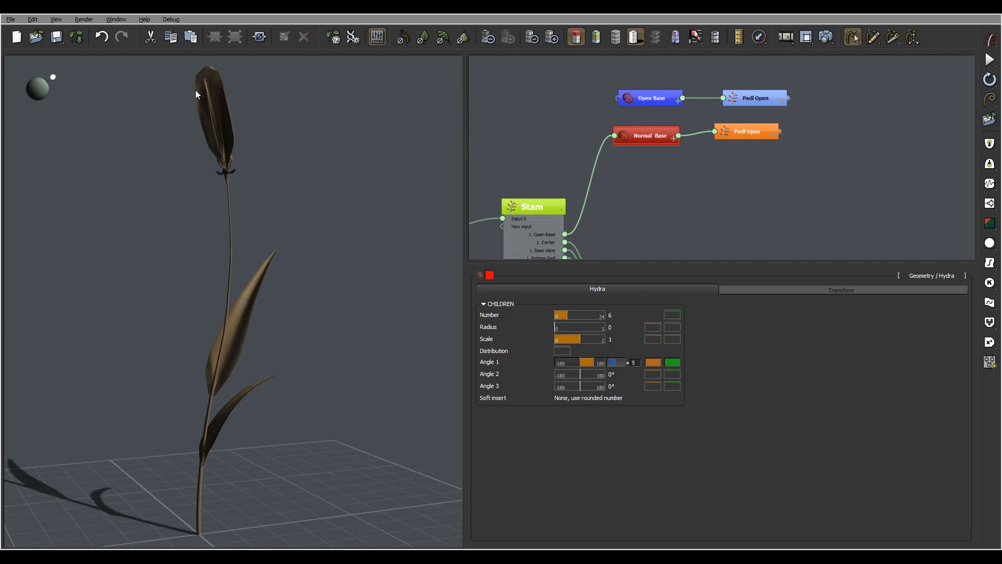
key("Tab")
type("6")
- Set the length of the orange Padl Open petal segment to 2.4 with a variation of 0.1
right_click_drag(273, 131, 306, 137)
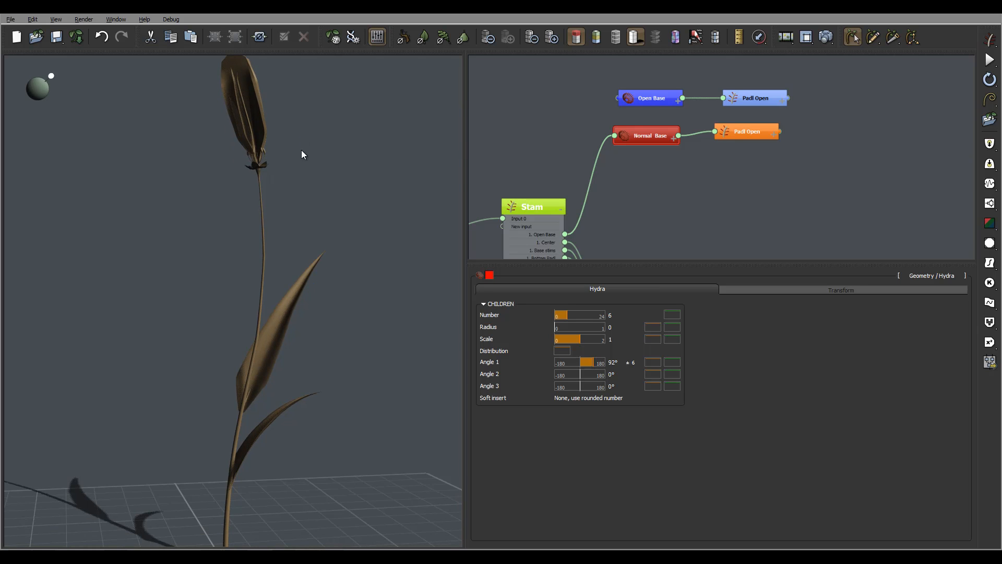
right_click_drag(284, 142, 309, 240)
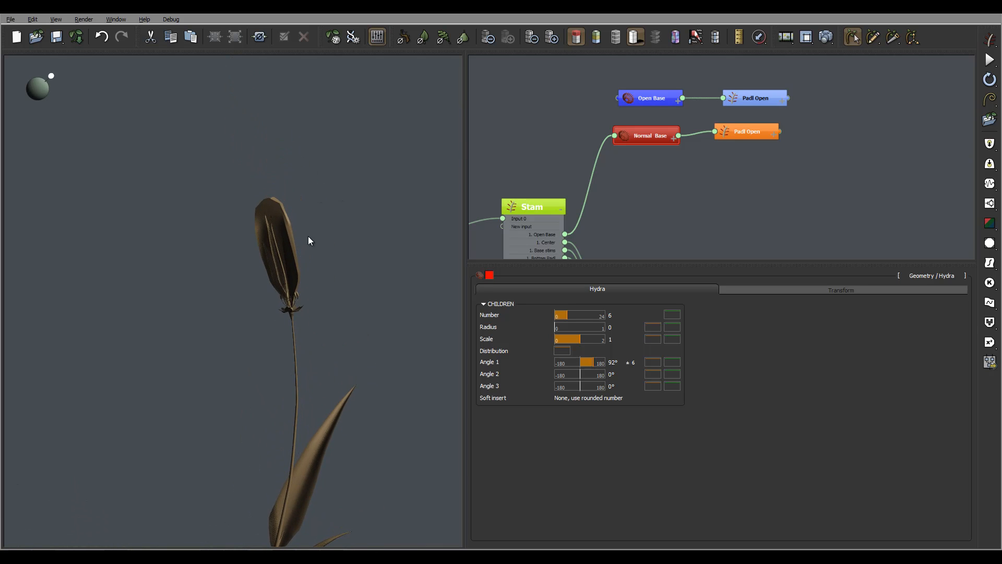
scroll(313, 318, "up", 5)
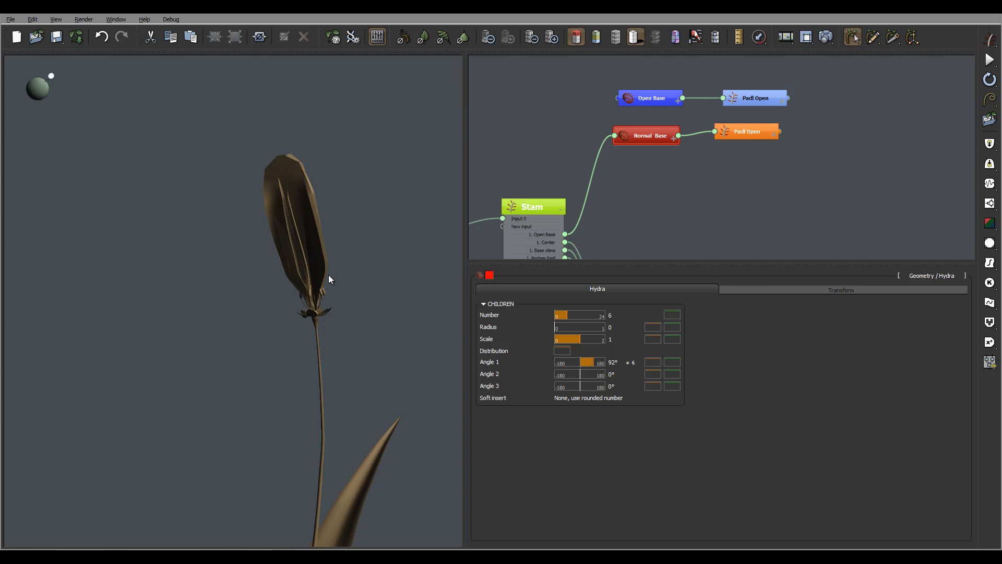
right_click_drag(301, 299, 375, 299)
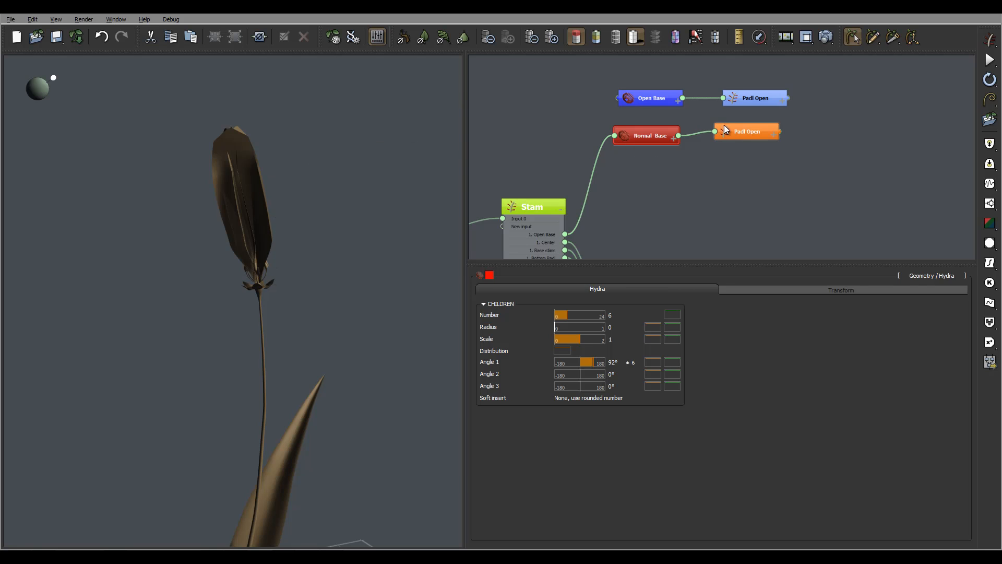
left_click(750, 134)
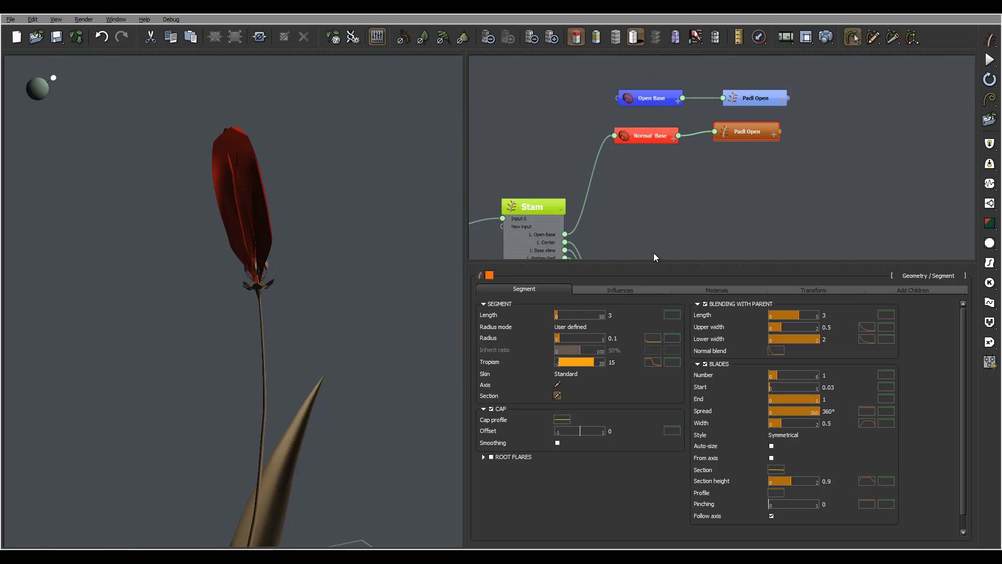
left_click(611, 315)
type("2.4")
key("Tab")
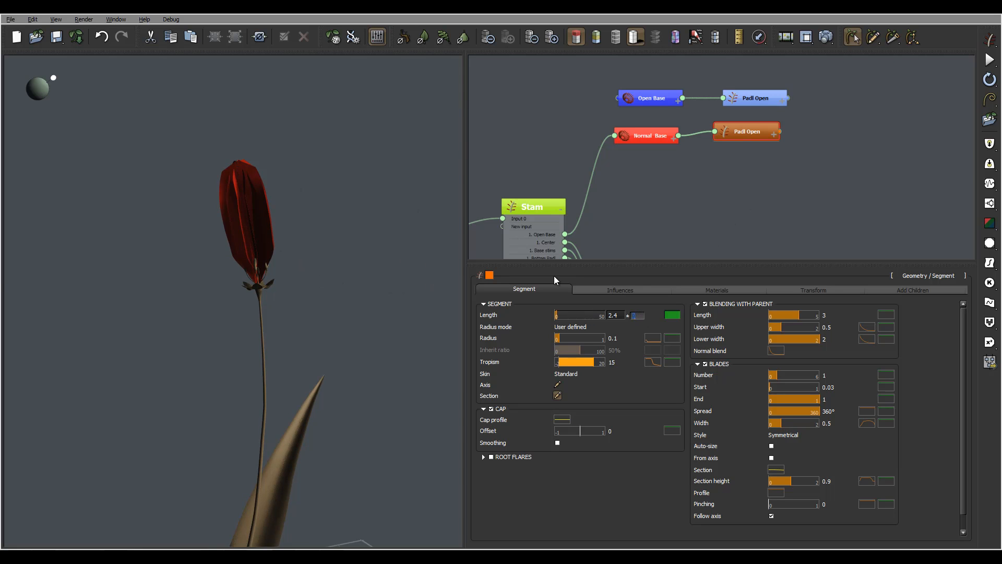
type("0.1")
key("Return")
left_click(673, 339)
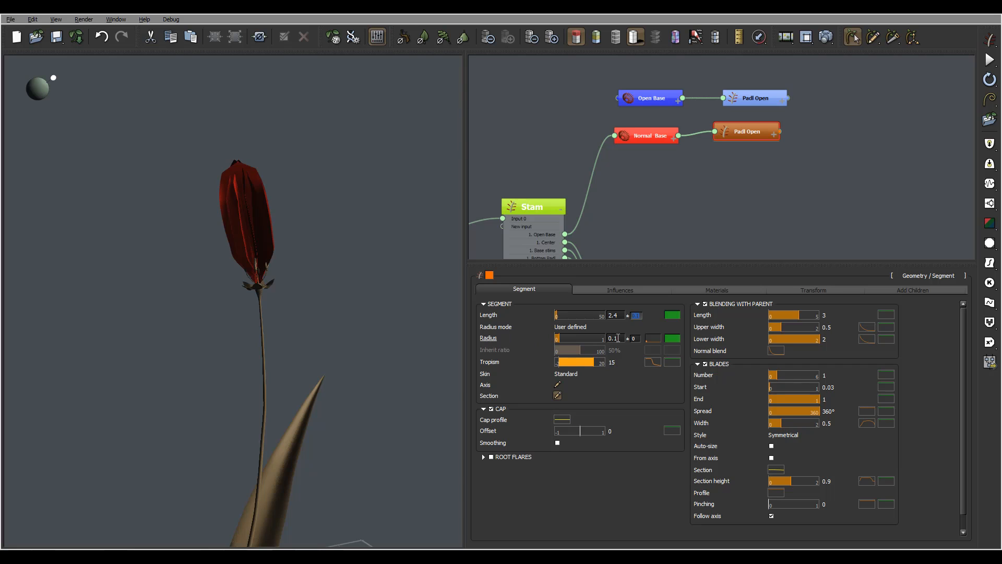
left_click(672, 338)
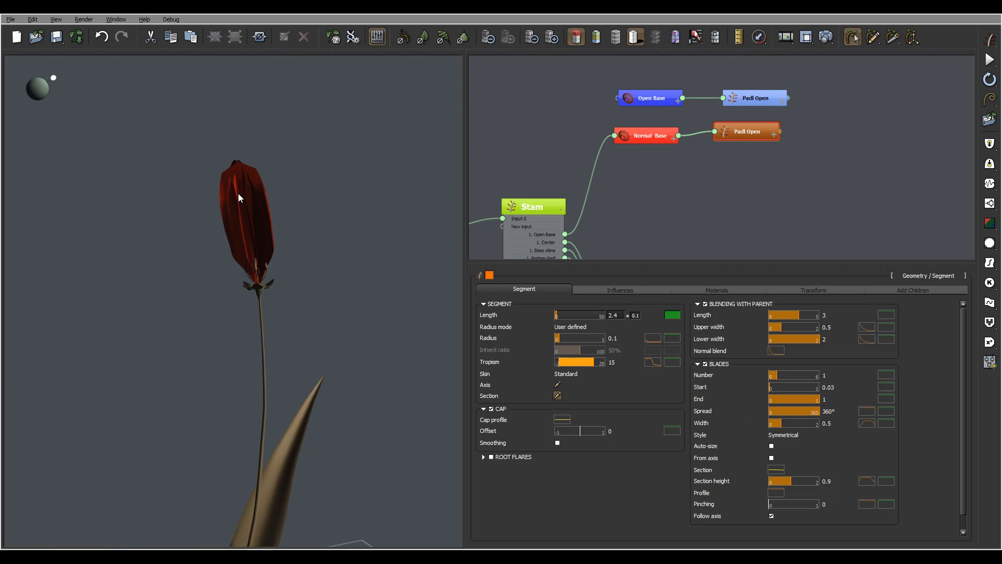
- Reshape the axis curve of the orange Padl Open segment so the petals bulge outward into a tulip-shaped cup
right_click_drag(240, 216, 284, 205)
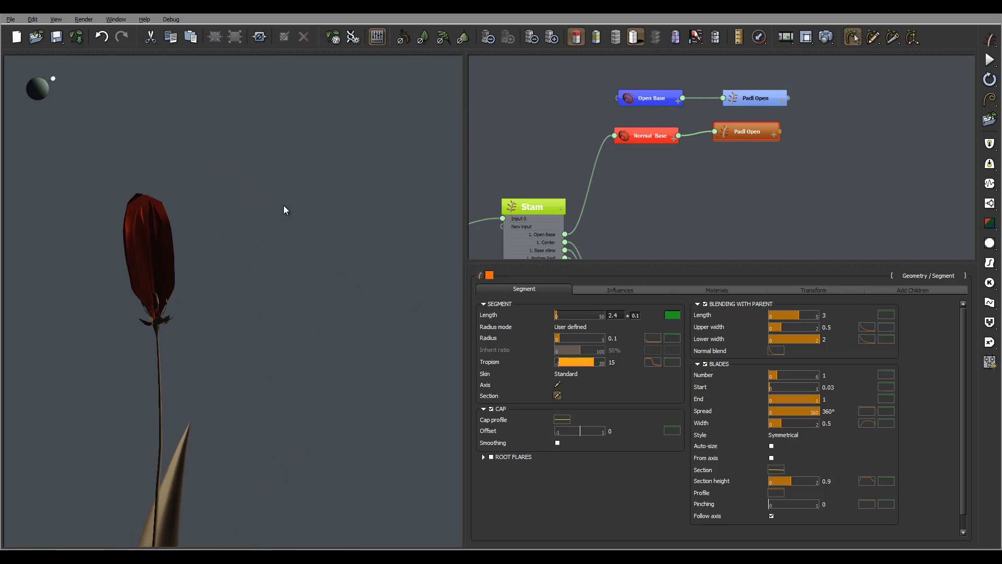
left_click(558, 385)
right_click_drag(499, 288, 621, 304)
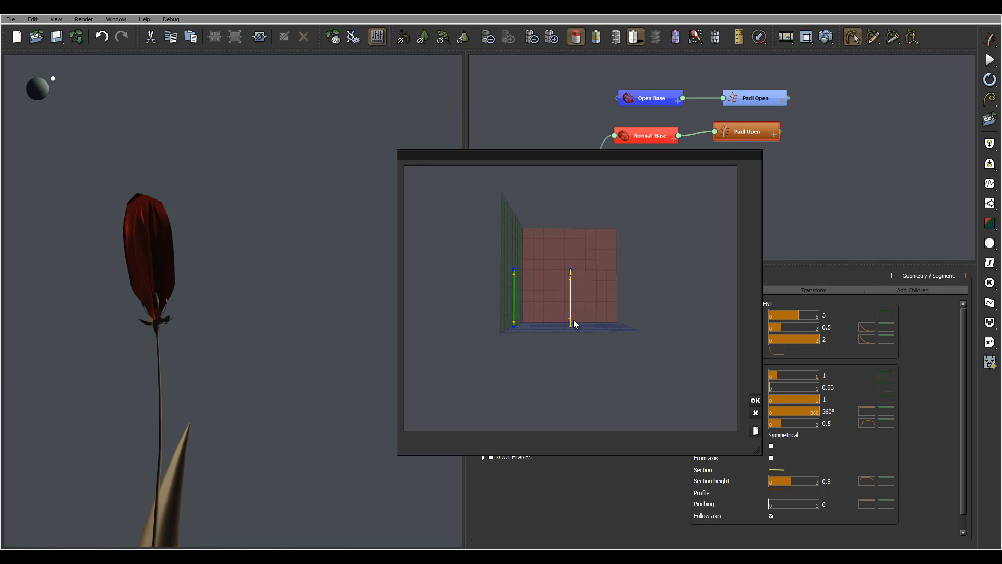
left_click_drag(573, 320, 585, 323)
left_click(755, 401)
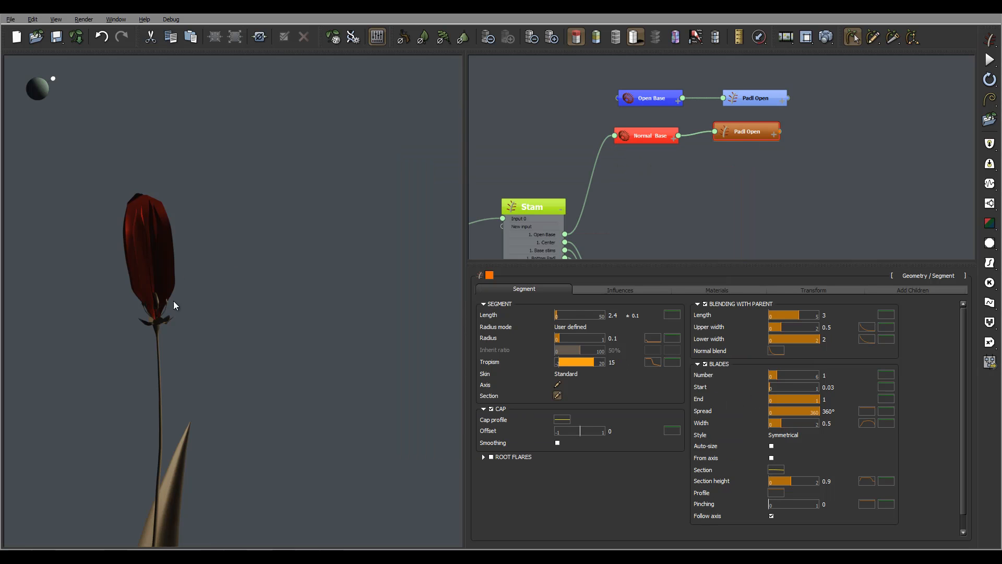
left_click_drag(155, 233, 183, 320)
scroll(182, 319, "up", 6)
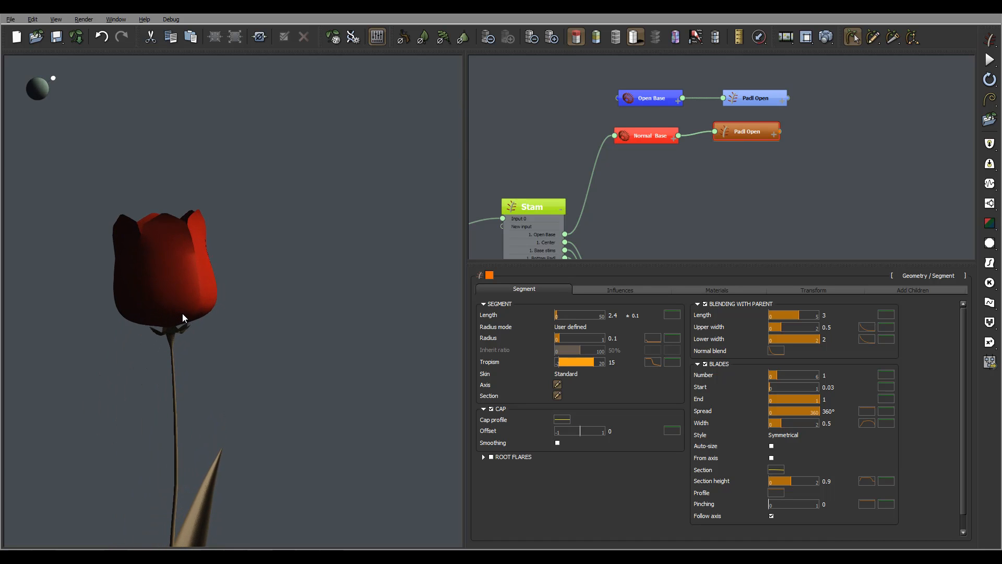
left_click_drag(165, 333, 149, 423)
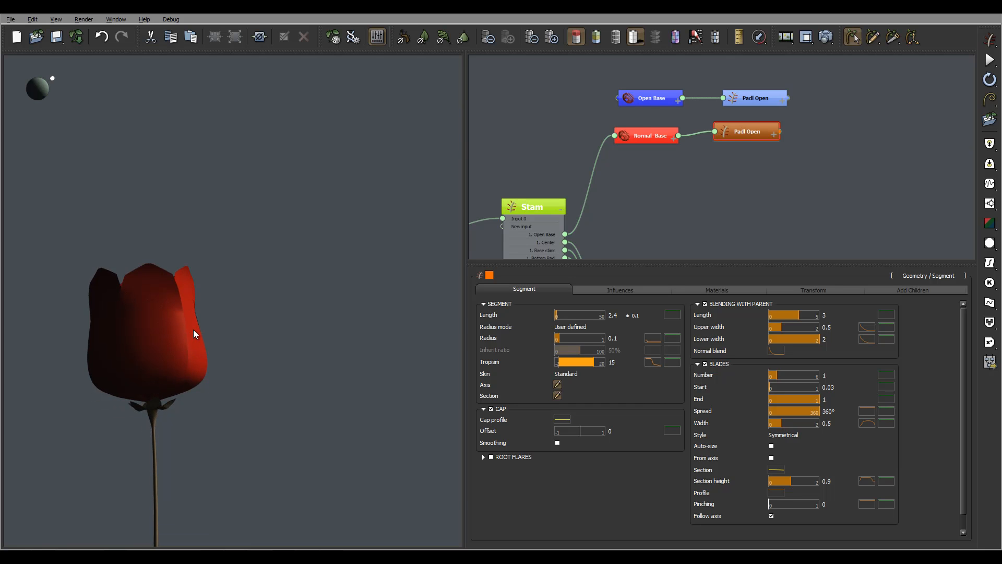
left_click_drag(193, 333, 234, 205)
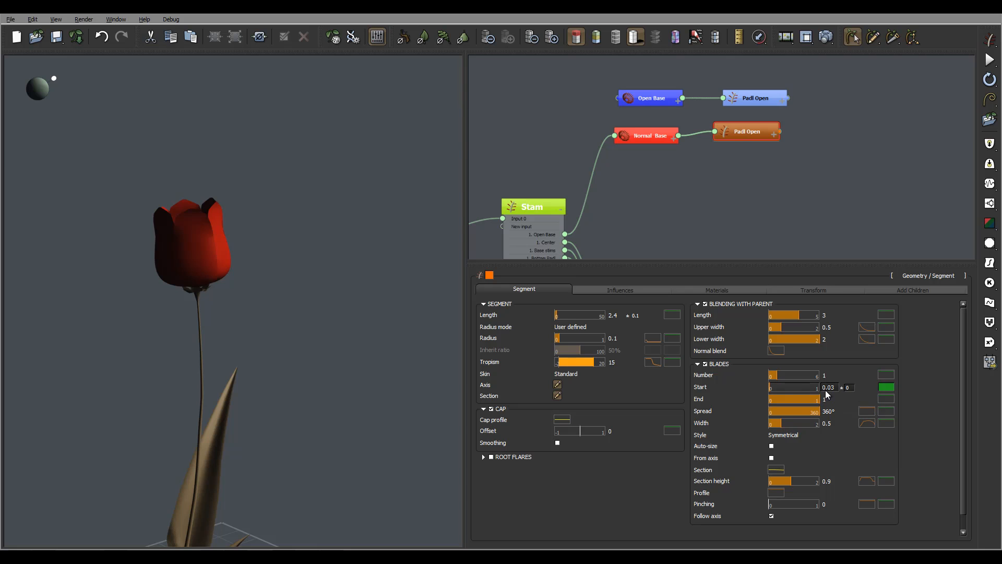
- Reshape the blade width profile of the orange Padl Open, smoothing the upper-left keypoint at about (0.38, 0.81) and moving the lower one to about (0.23, 0.33)
left_click(868, 423)
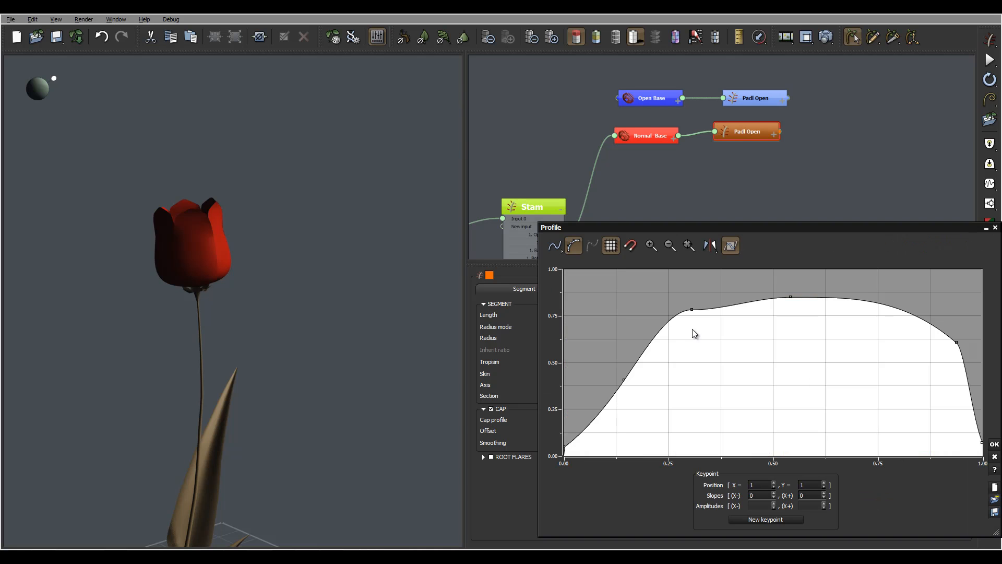
middle_click_drag(729, 335, 769, 325)
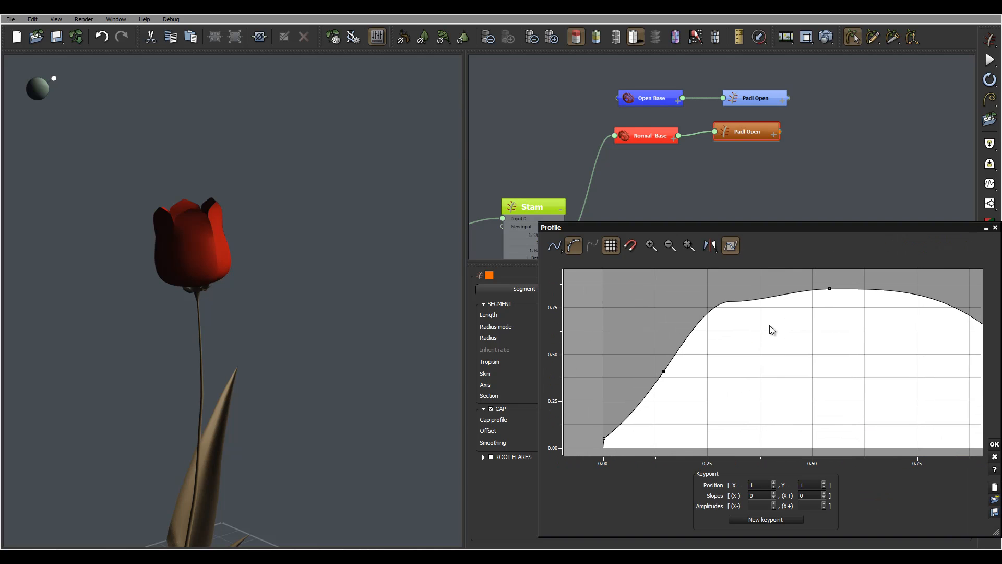
left_click(731, 301)
left_click(730, 301)
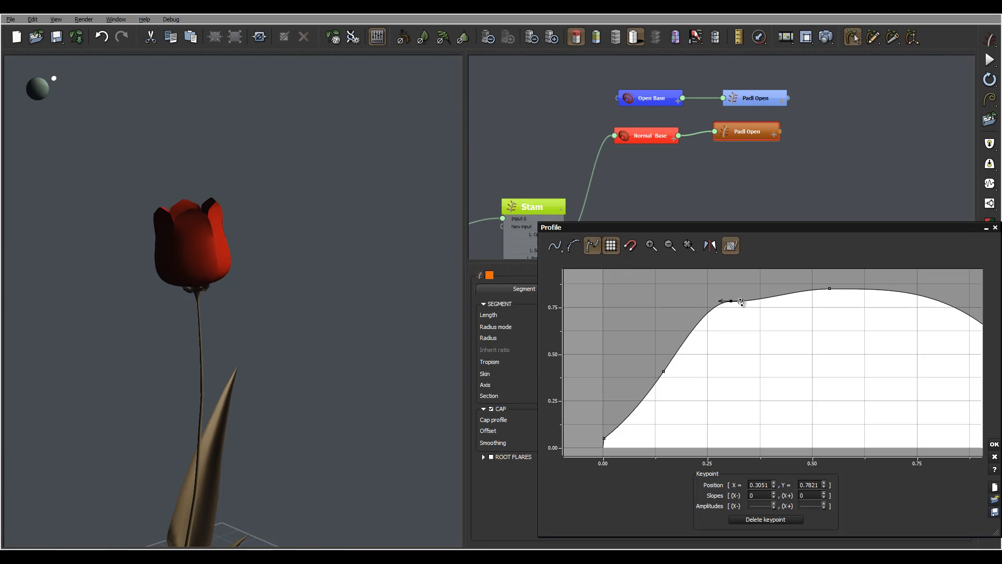
left_click_drag(741, 302, 744, 296)
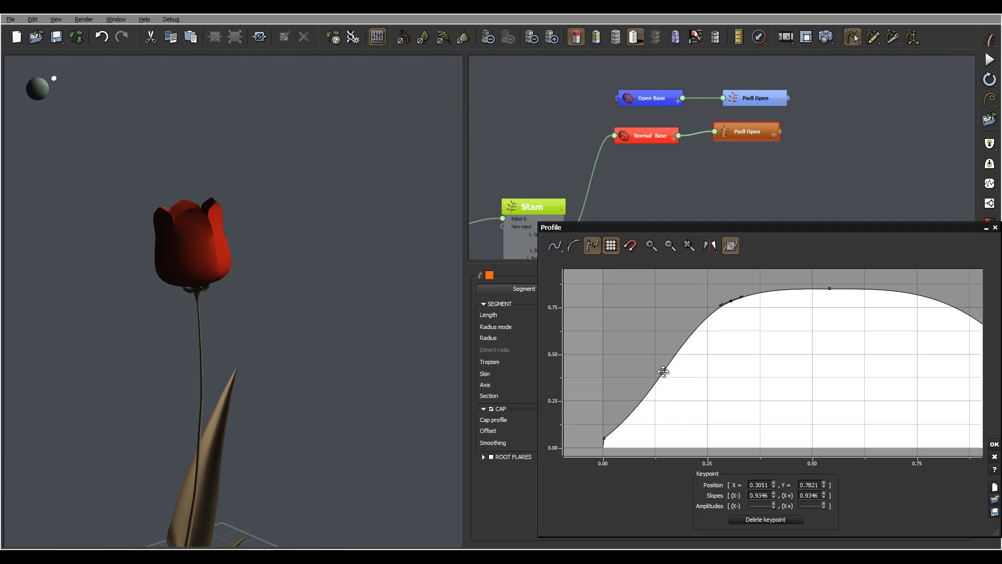
left_click_drag(663, 371, 679, 378)
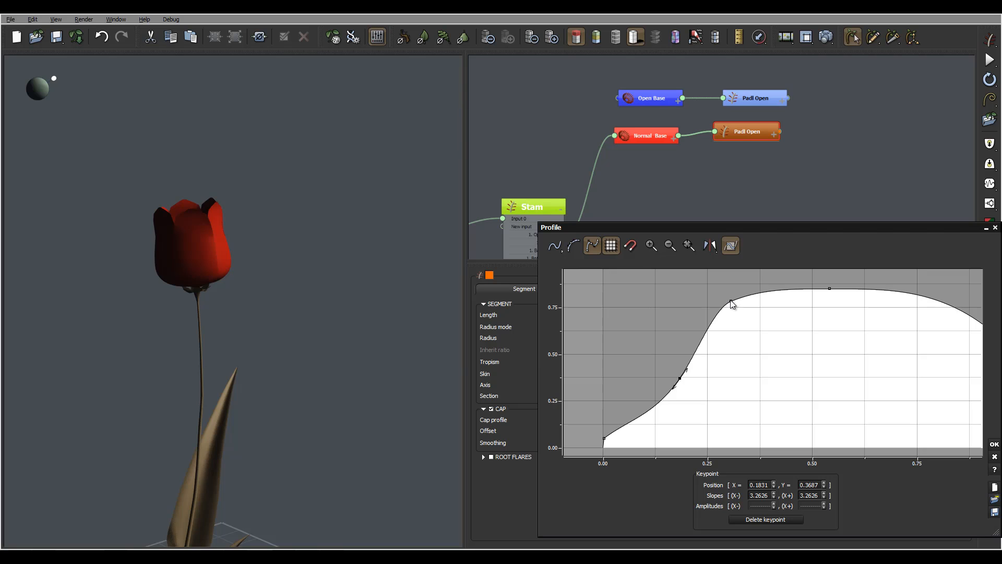
left_click_drag(730, 302, 764, 295)
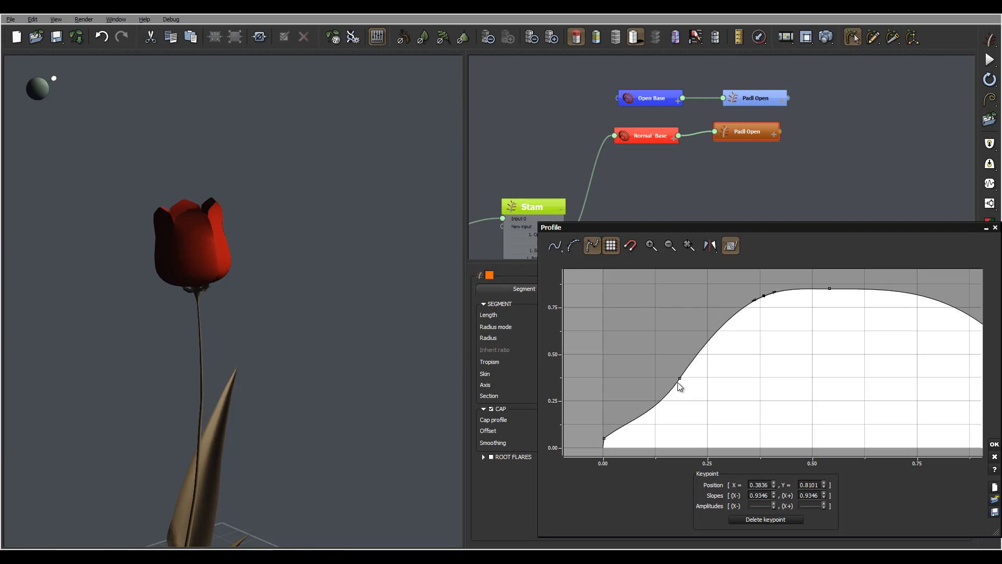
left_click_drag(680, 378, 698, 385)
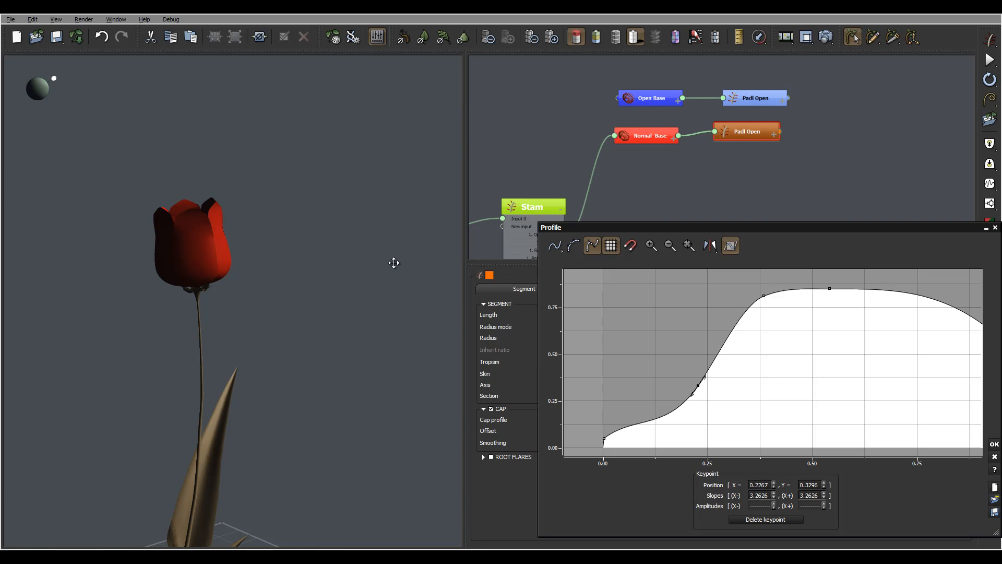
left_click_drag(324, 262, 295, 302)
left_click_drag(357, 374, 355, 399)
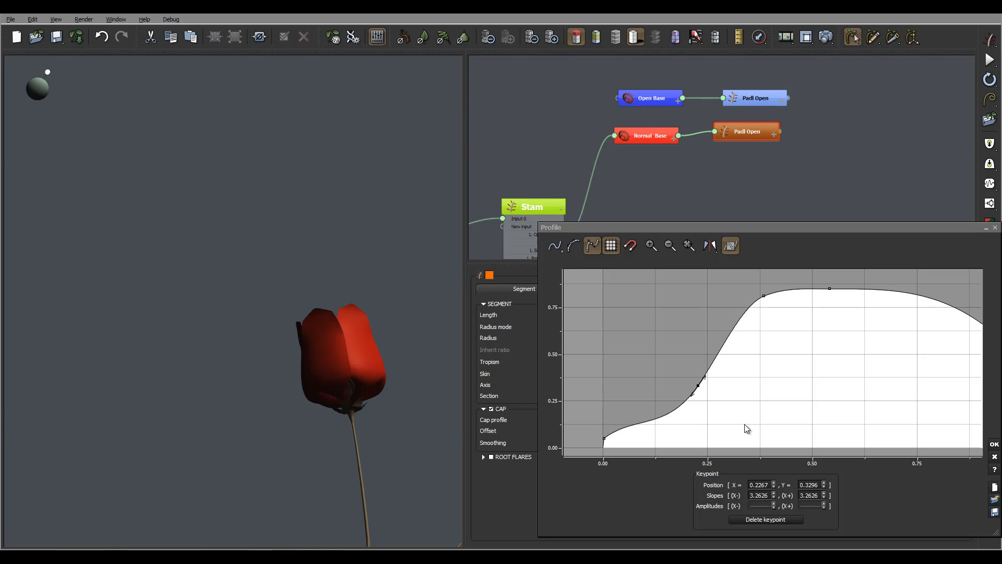
- Move the width profile's lower-left keypoint to about (0.11, 0.30) and its peak keypoint to about (0.68, 0.91), and apply the curve
left_click(667, 356)
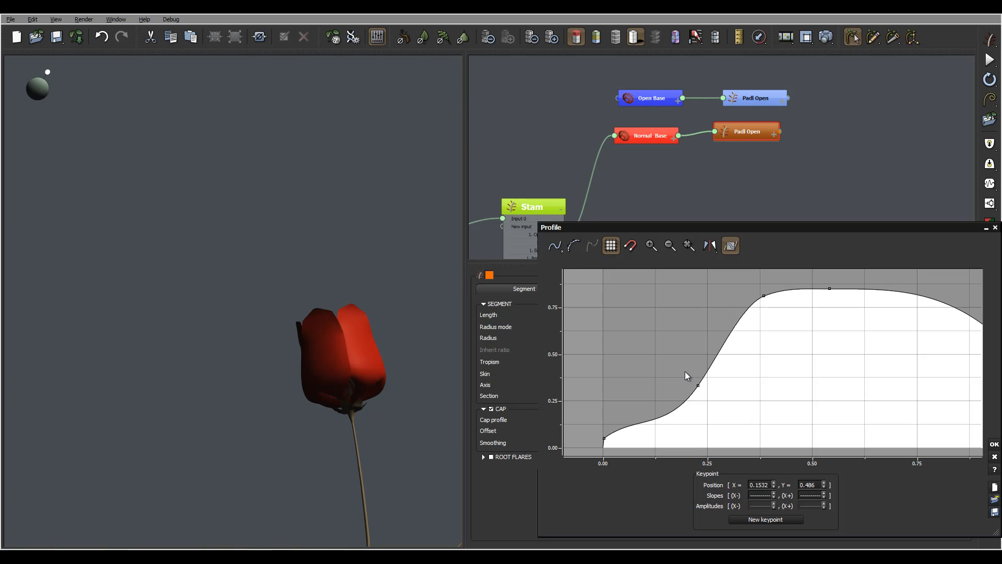
left_click_drag(699, 385, 650, 391)
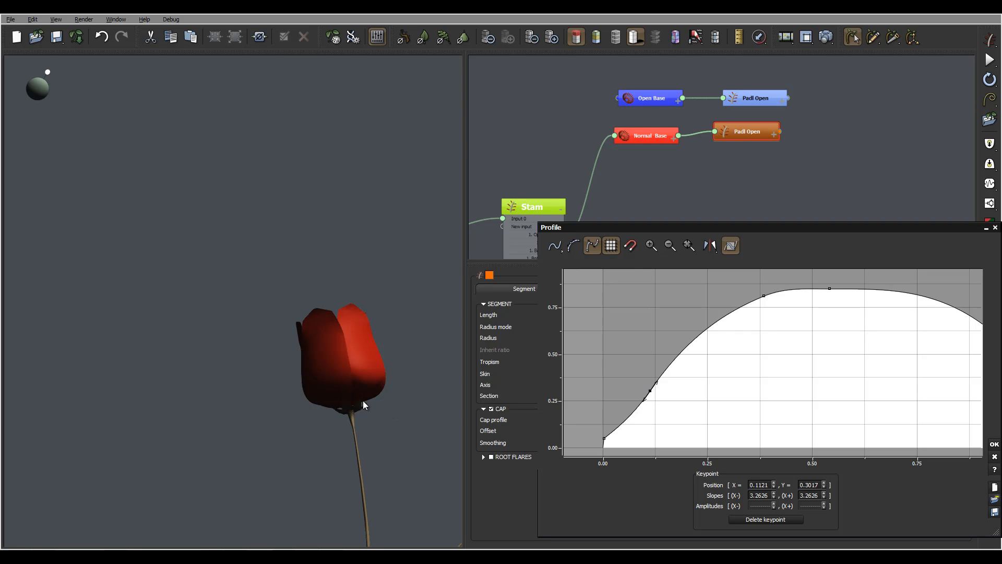
middle_click_drag(784, 332, 647, 386)
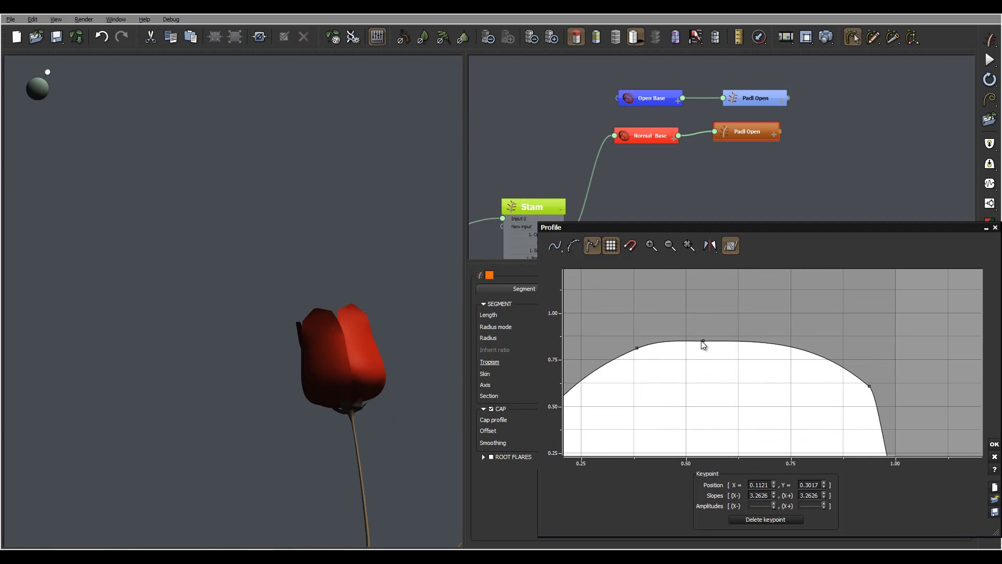
left_click_drag(714, 338, 761, 331)
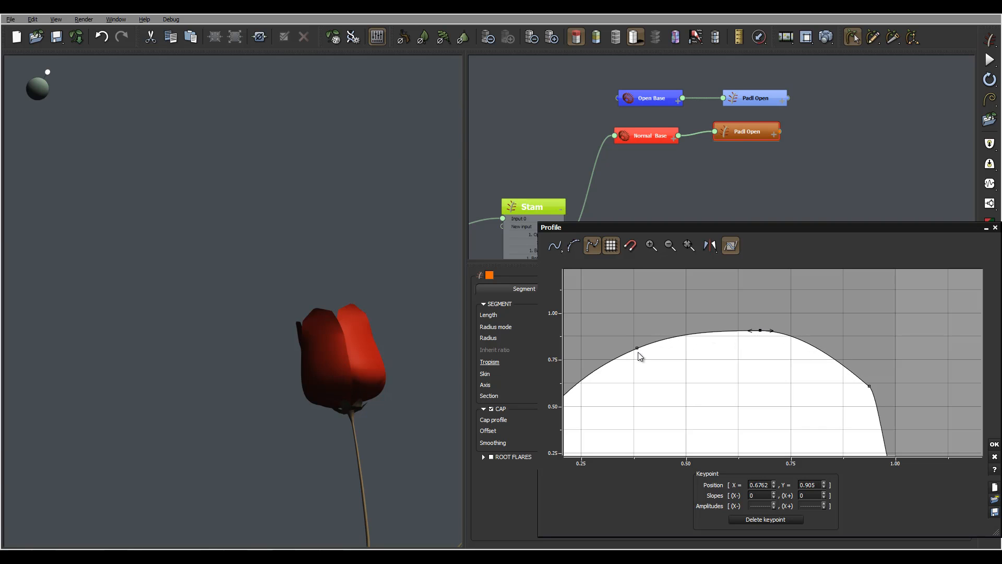
left_click(994, 444)
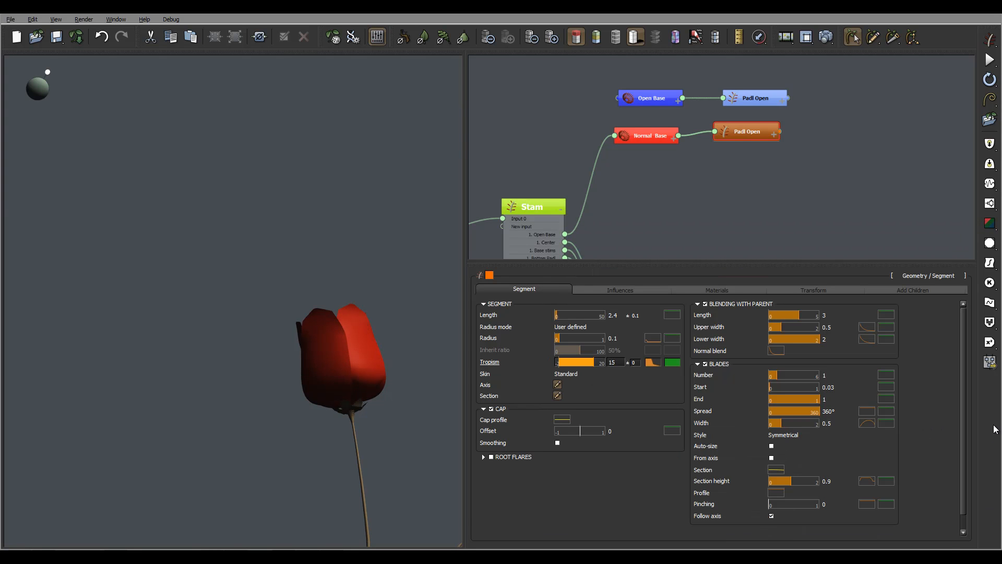
- Try a blade width of 0.45 on the orange Padl Open petals and check the flower from several angles
left_click(828, 424)
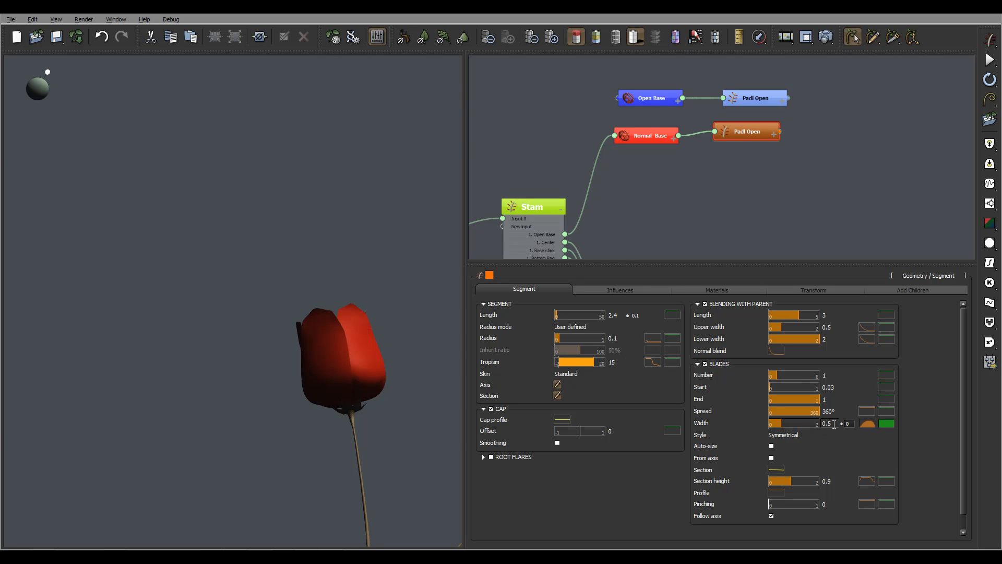
type("0.45")
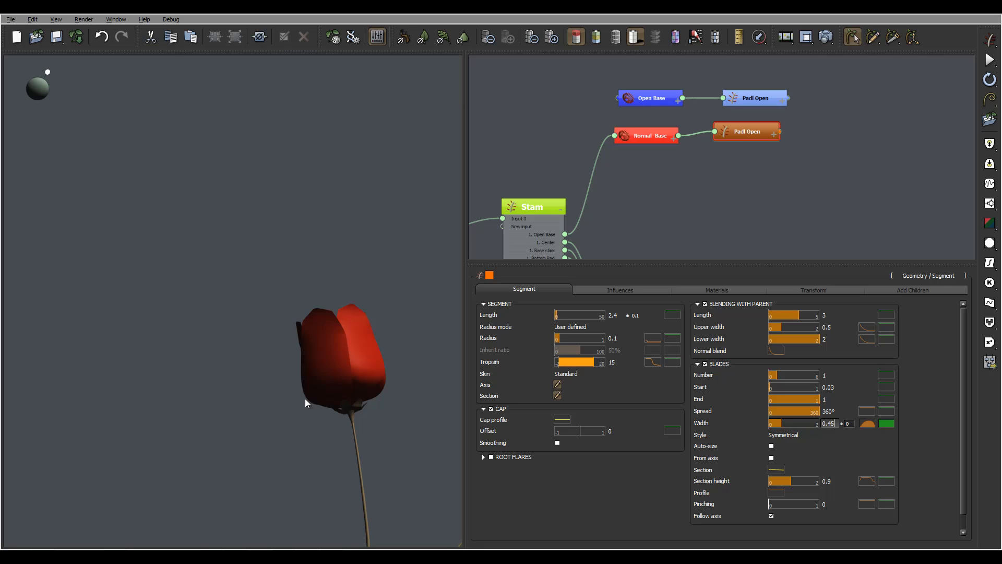
key("Return")
right_click_drag(372, 369, 335, 378)
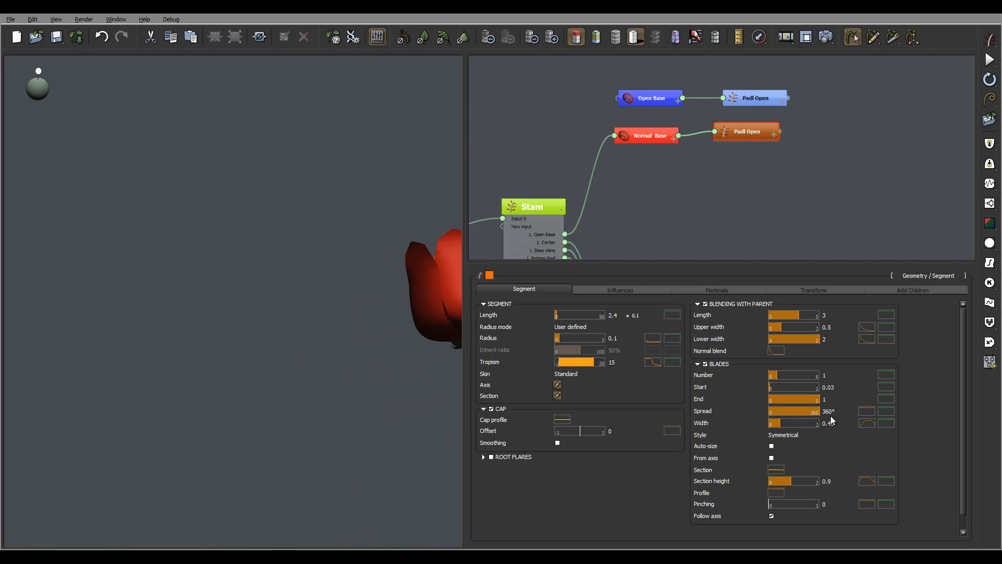
right_click_drag(390, 276, 420, 415)
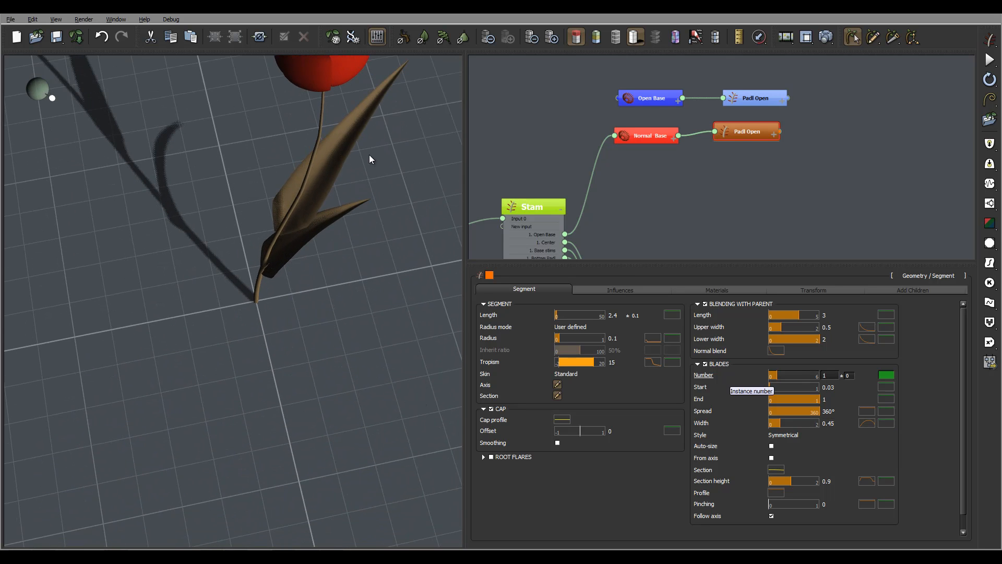
right_click_drag(369, 155, 335, 91)
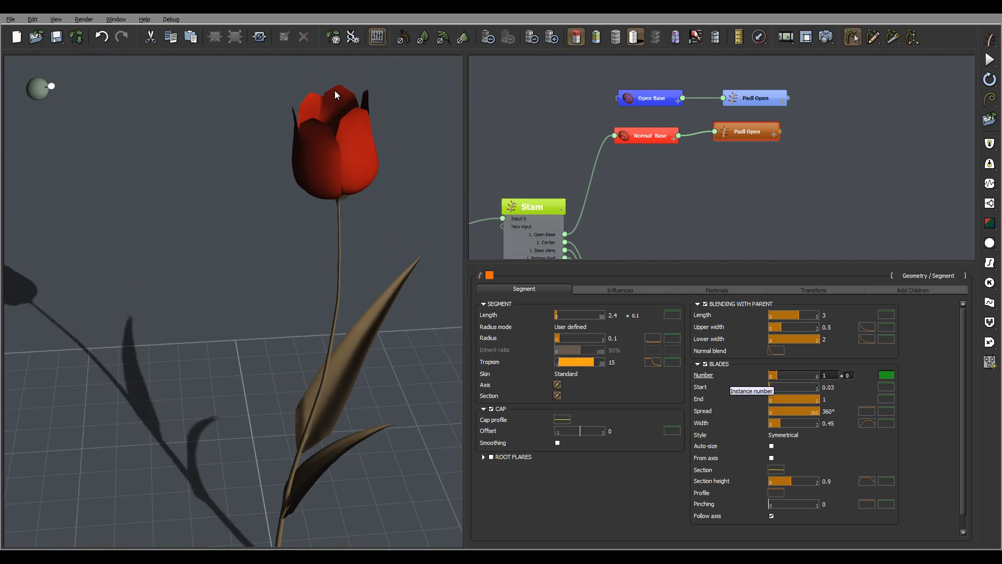
- Set the blade width of the orange Padl Open petals to 0.4 and inspect the gaps between the petals
double_click(832, 424)
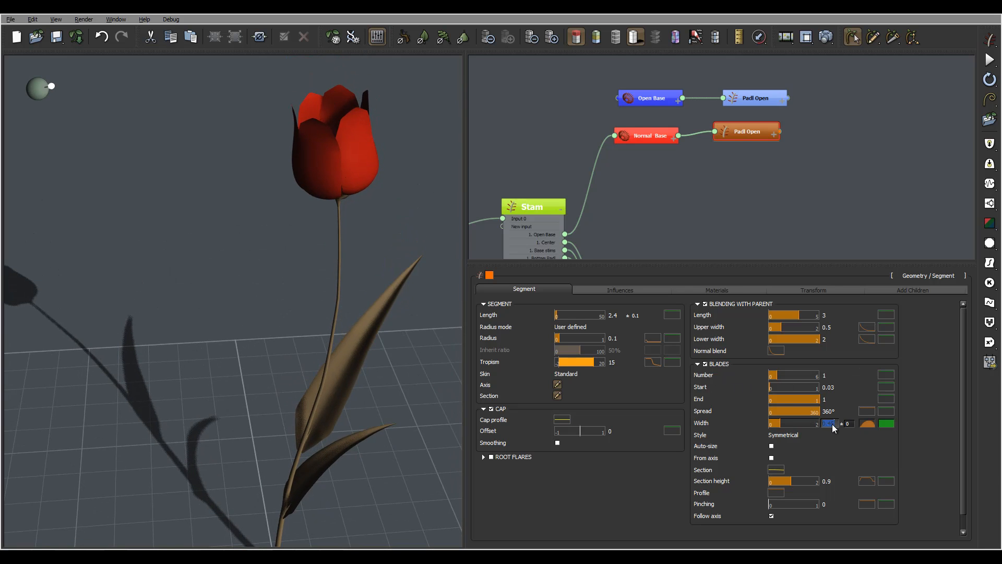
type("0.")
key("Return")
right_click_drag(358, 134, 345, 73)
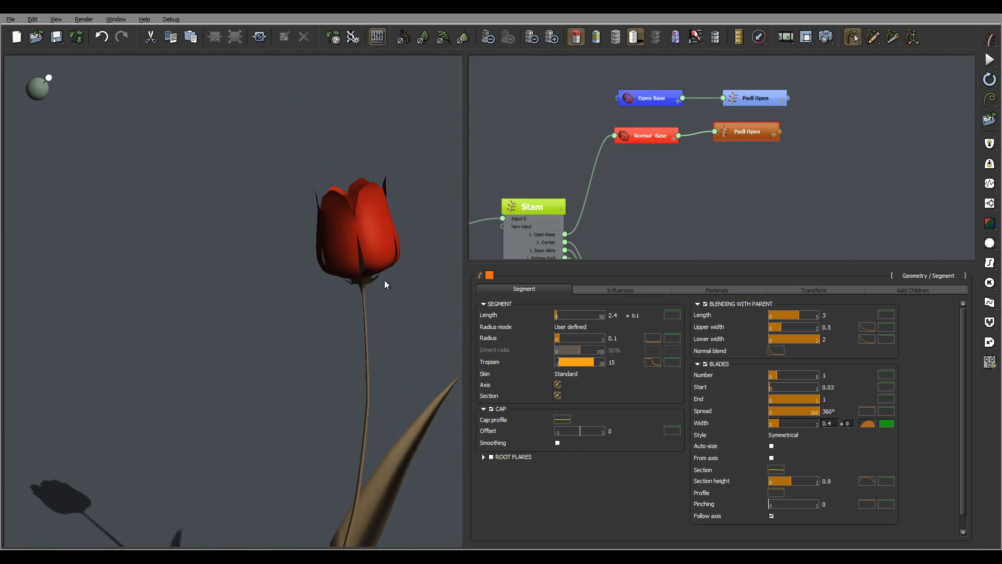
right_click_drag(384, 279, 397, 209)
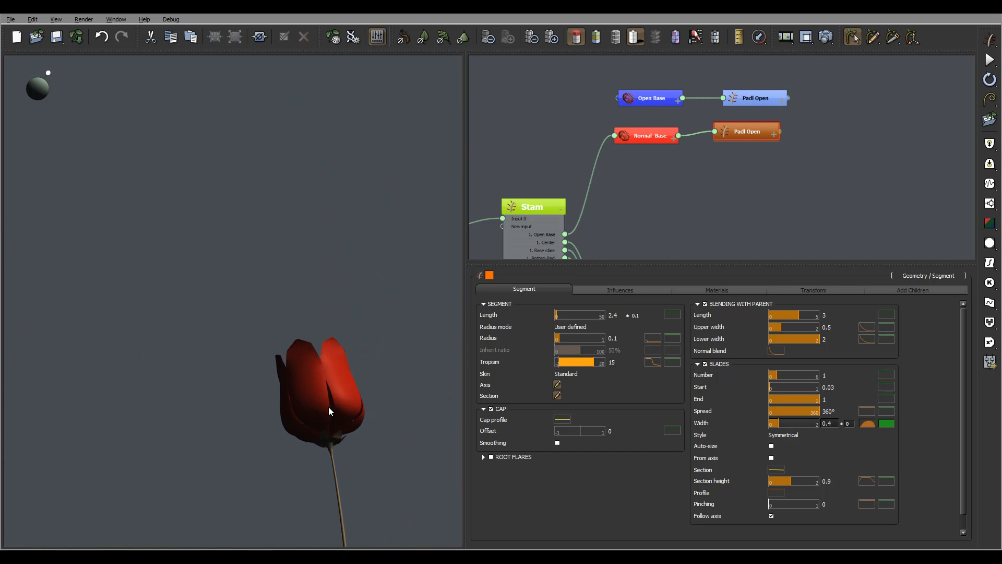
- Widen the petal base in the blade width profile by moving the two left curve keypoints to about (0.08, 0.37) and (0.35, 0.78), and apply it
left_click(867, 423)
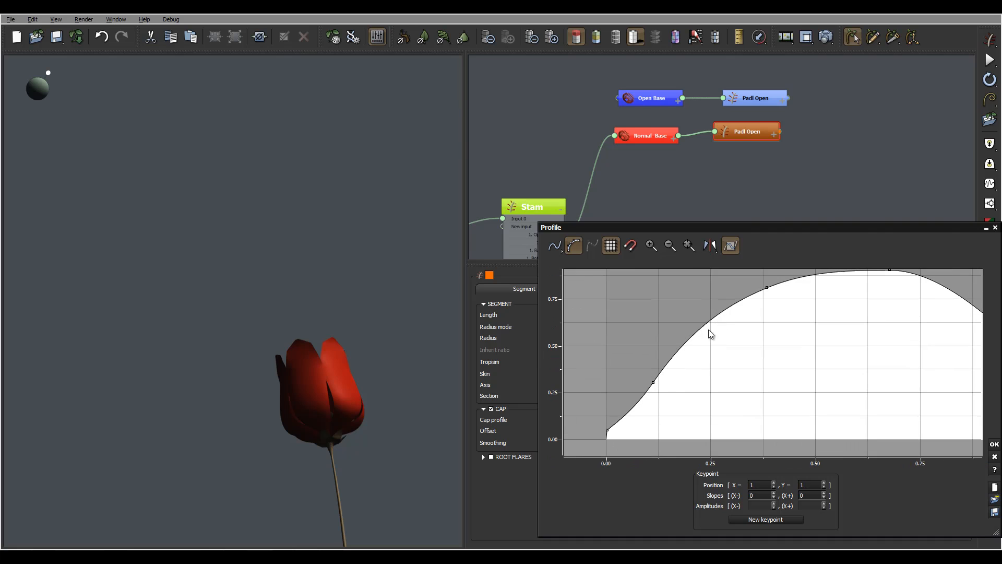
left_click_drag(654, 382, 648, 375)
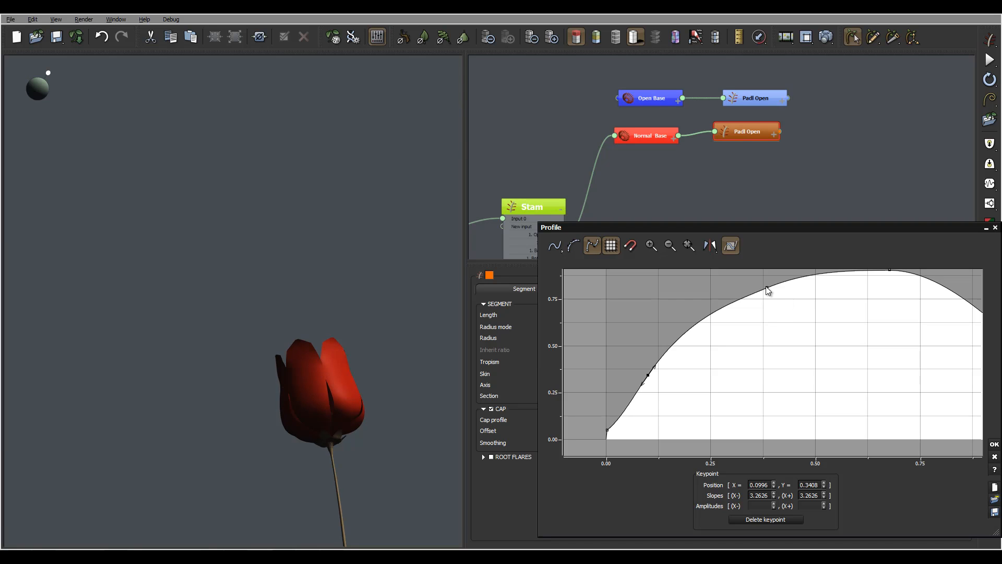
left_click_drag(767, 288, 753, 292)
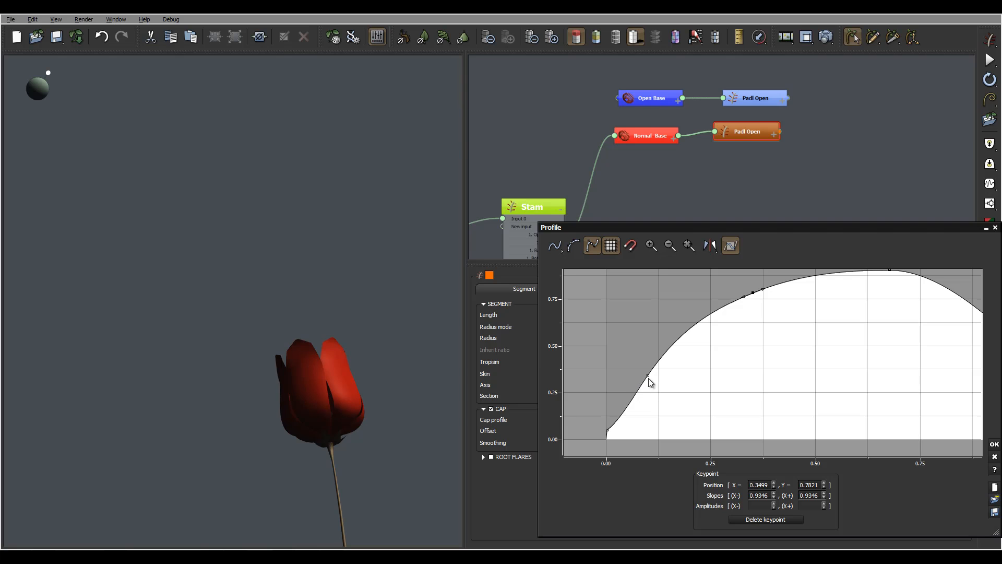
left_click_drag(646, 375, 638, 369)
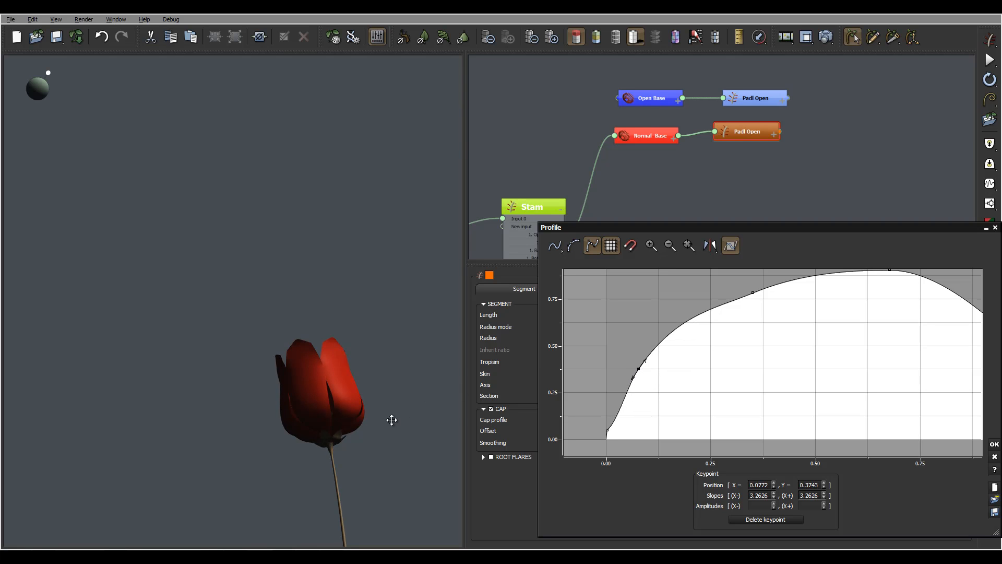
left_click(347, 424)
right_click_drag(366, 394, 349, 441)
left_click(994, 444)
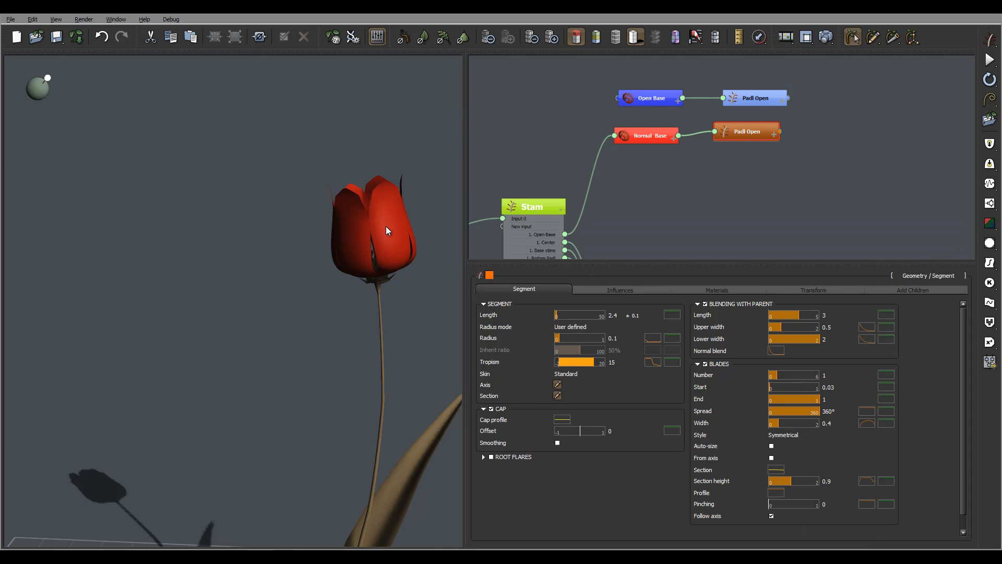
- Give the blade width of the orange Padl Open petals a variation of 0.05
right_click_drag(399, 228, 390, 212)
right_click_drag(334, 198, 334, 141)
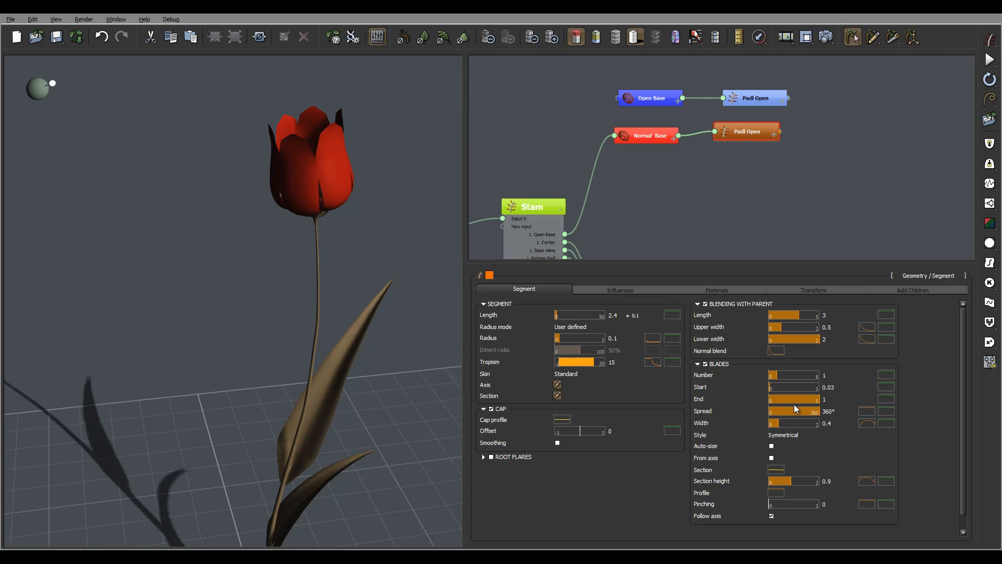
left_click(851, 423)
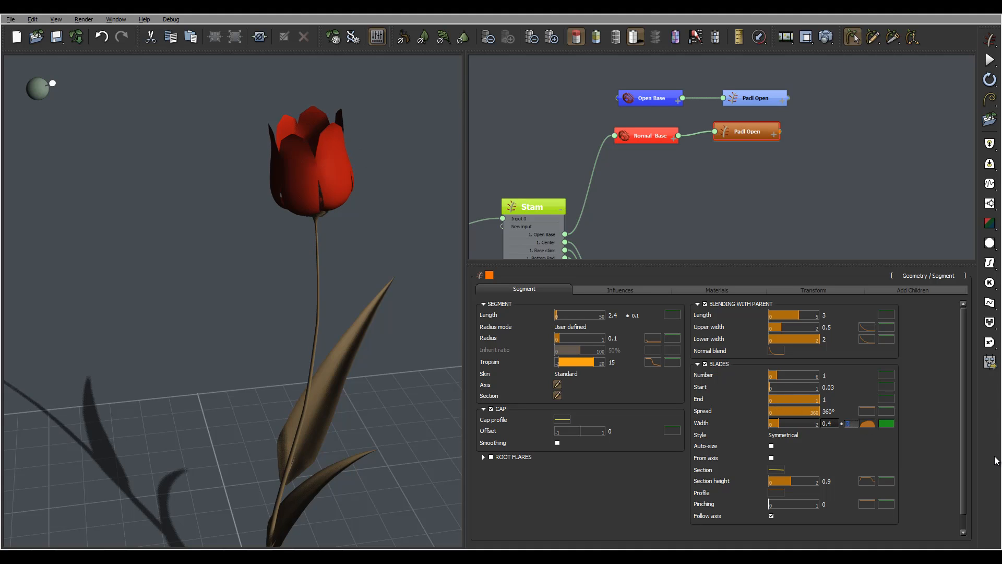
type("0.05")
left_click(831, 423)
mouse_move(337, 167)
right_mouse_down()
mouse_move(334, 151)
mouse_move(335, 167)
right_mouse_up()
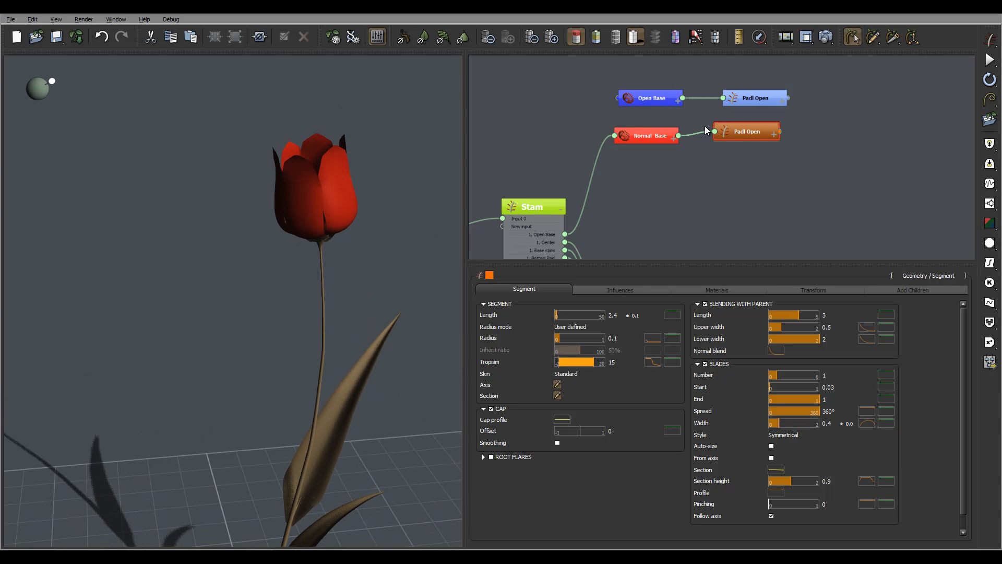
- Try an Angle 2 of 45° on the Normal Base hydra, and reset it to 0°
left_click(647, 137)
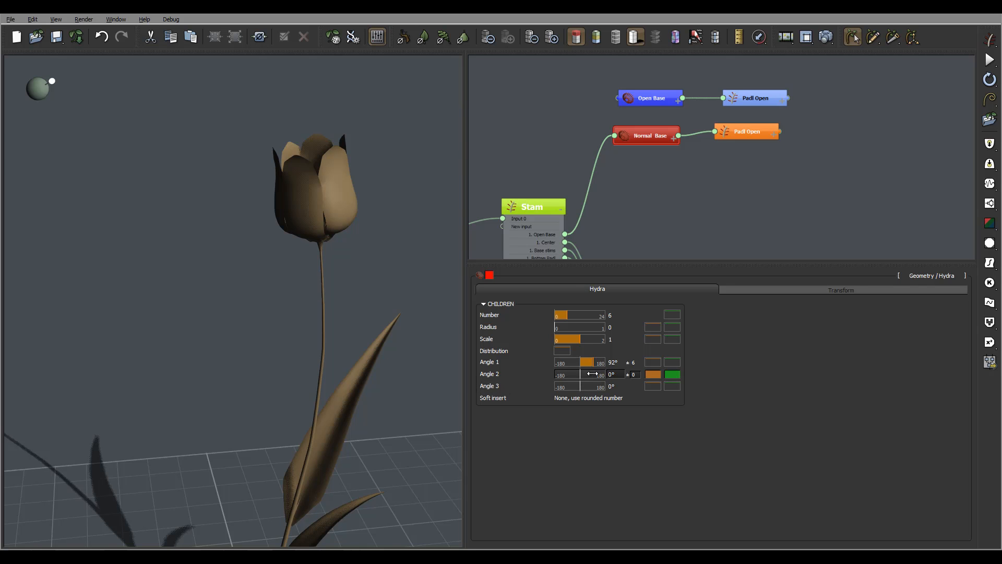
right_click_drag(376, 190, 374, 220)
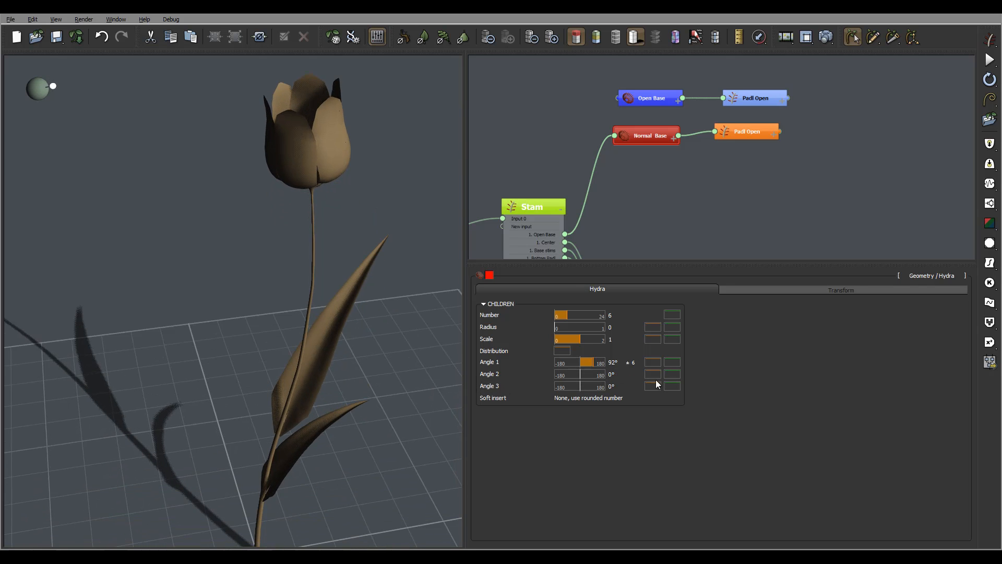
left_click(617, 375)
type("45")
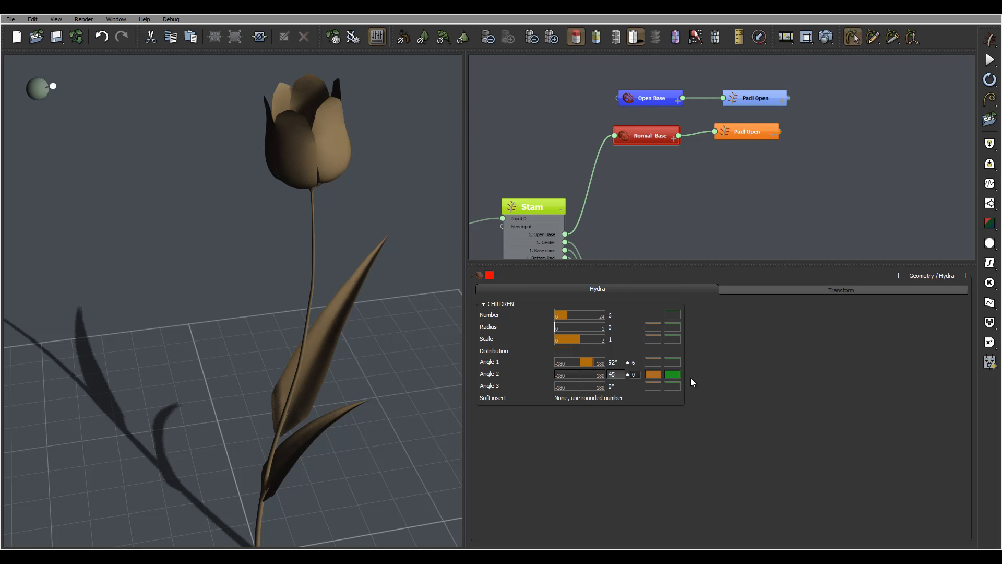
key("Return")
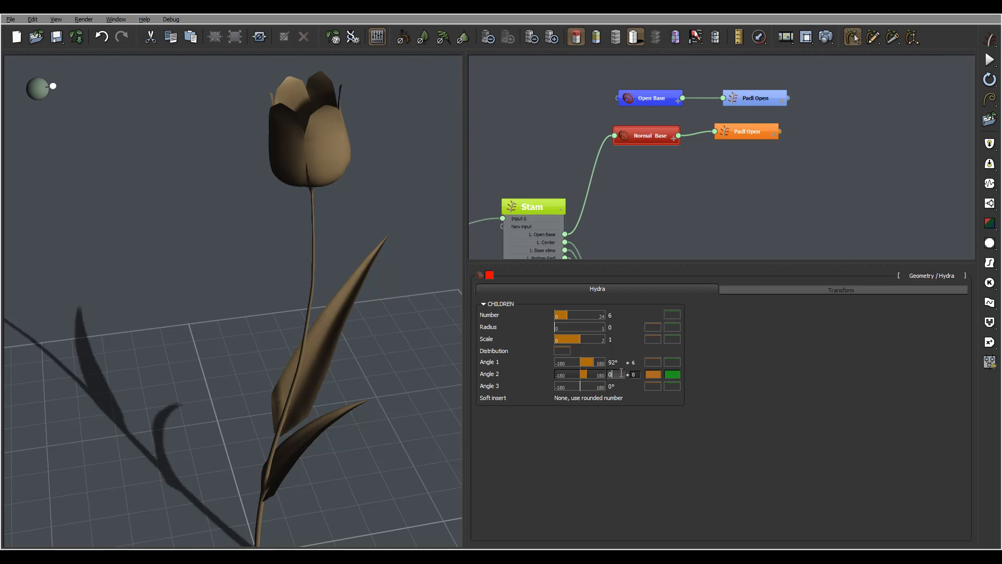
type("0")
key("Return")
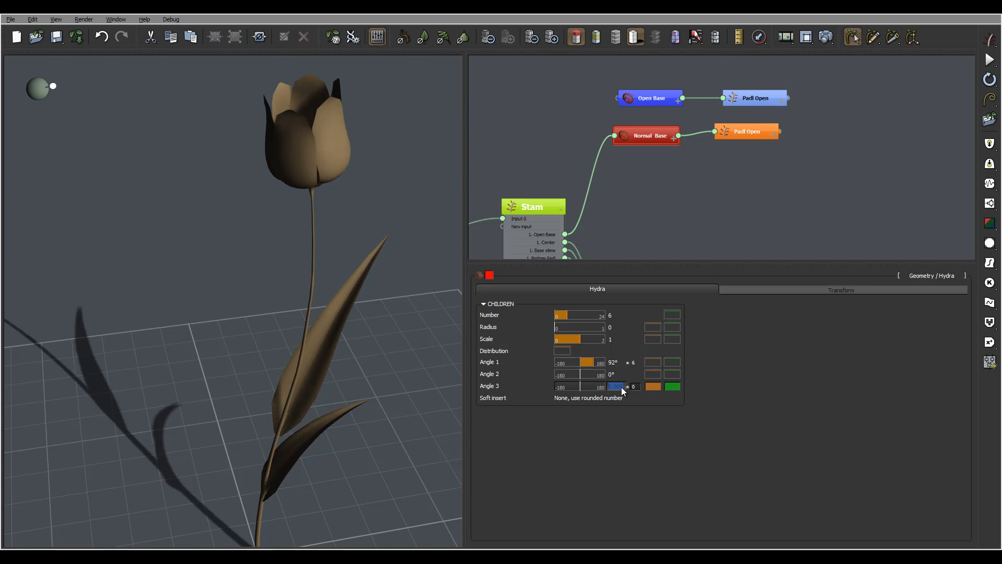
- Set the Normal Base hydra's Angle 3 to 45°
type("45")
key("Return")
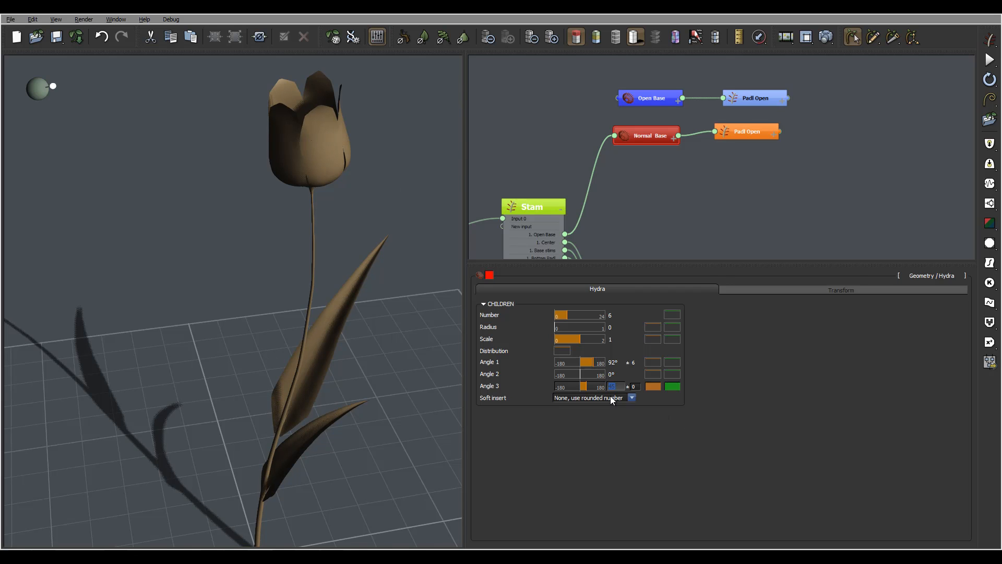
- Set the Normal Base hydra's Angle 3 and Angle 2 to 5° each
type("5")
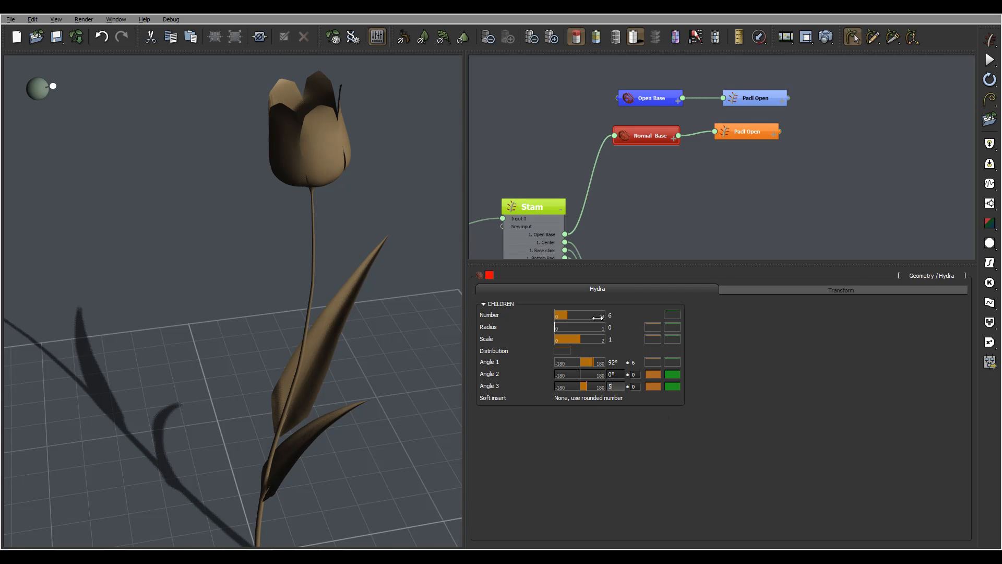
left_click(616, 374)
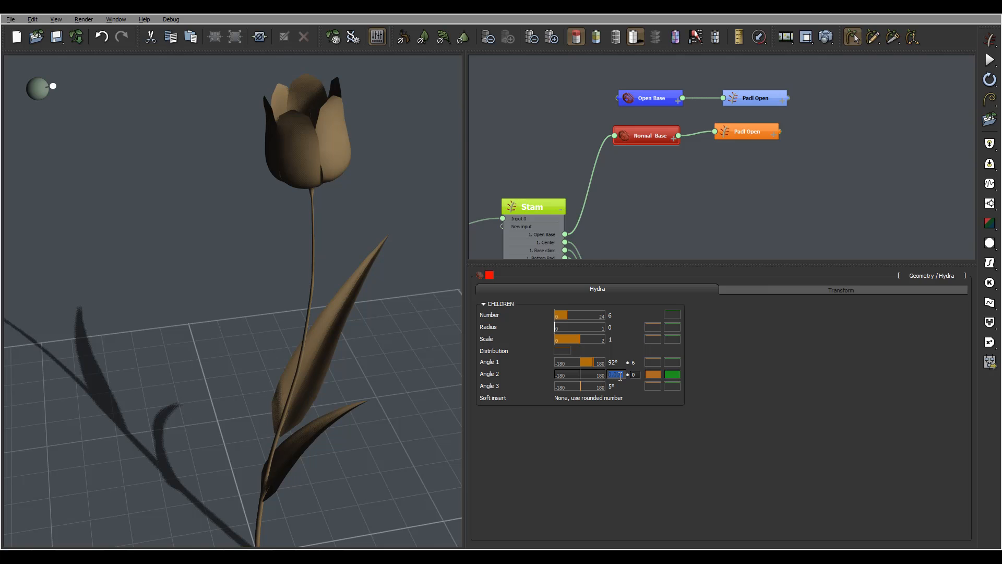
type("5")
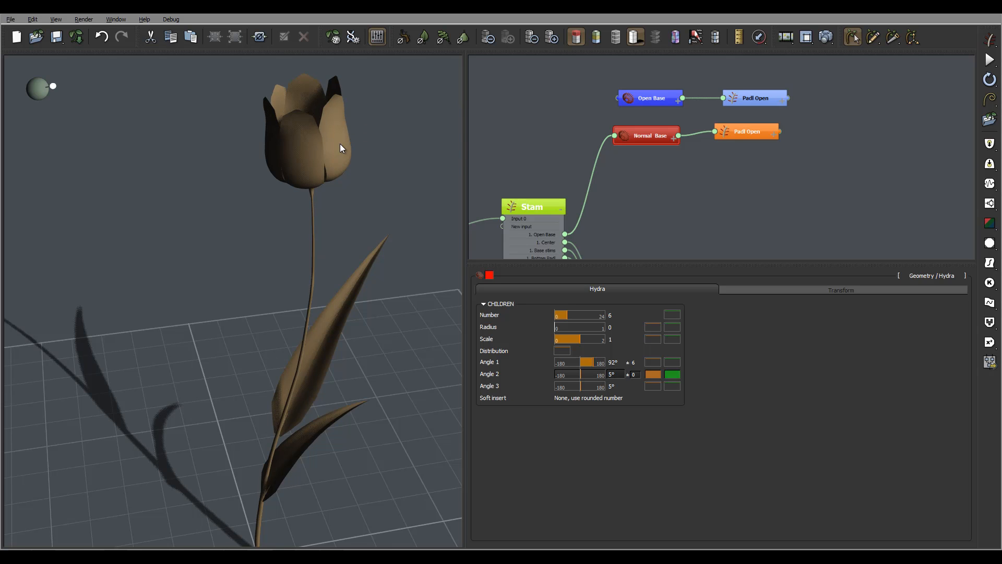
- Give the Normal Base hydra's Angle 2 and Angle 3 a variation of 2 each
right_click_drag(340, 143, 331, 64)
right_click_drag(336, 344, 356, 300)
left_click(635, 374)
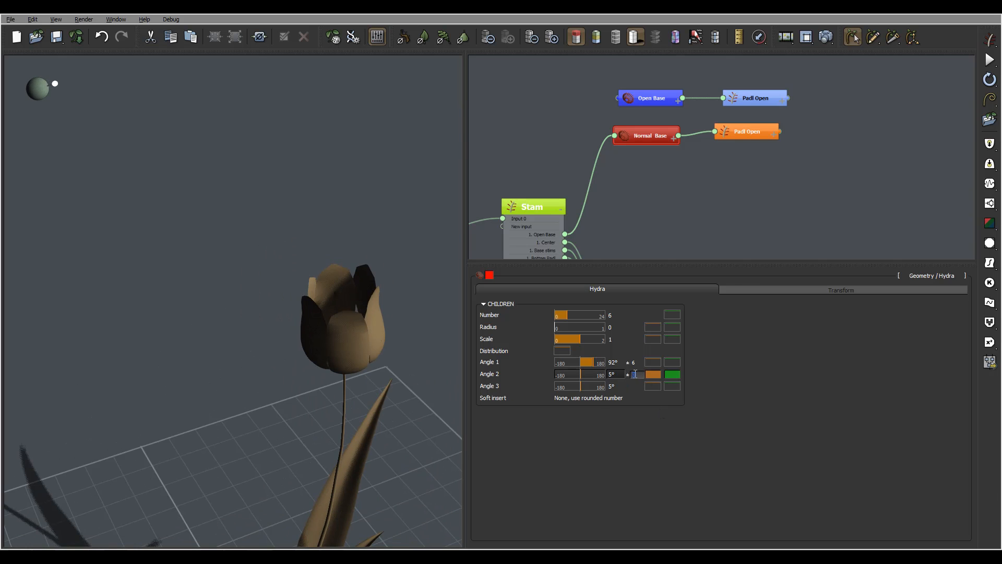
type("2")
key("Tab")
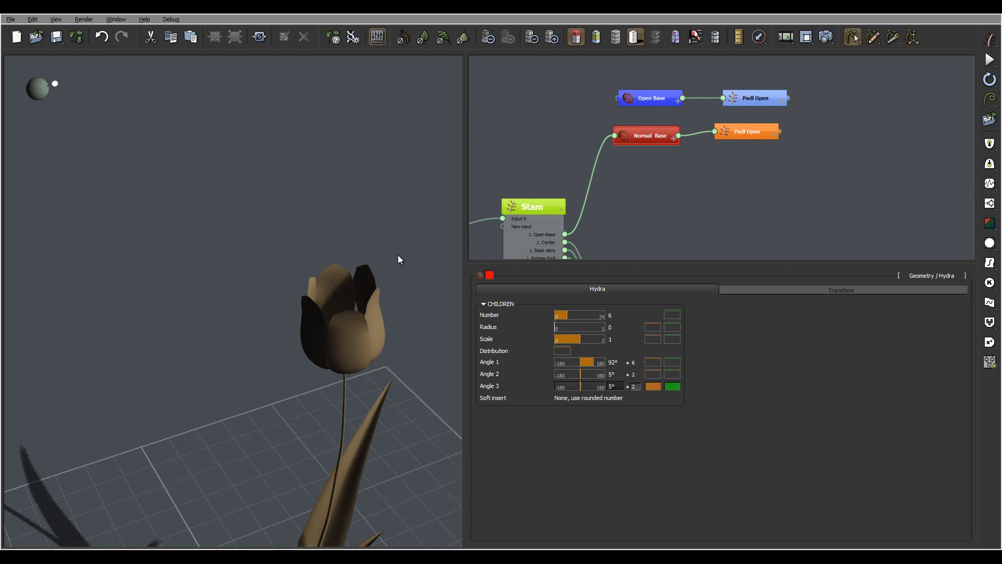
type("2")
left_click_drag(398, 259, 289, 331)
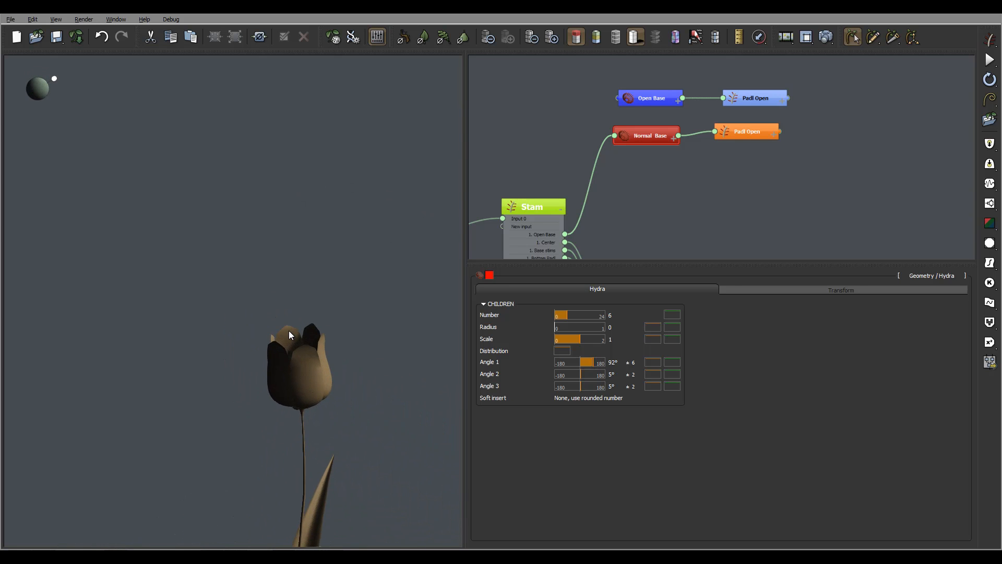
- Try a Y offset of -0.1 on the Normal Base hydra, and reset it to 0
left_click(746, 132)
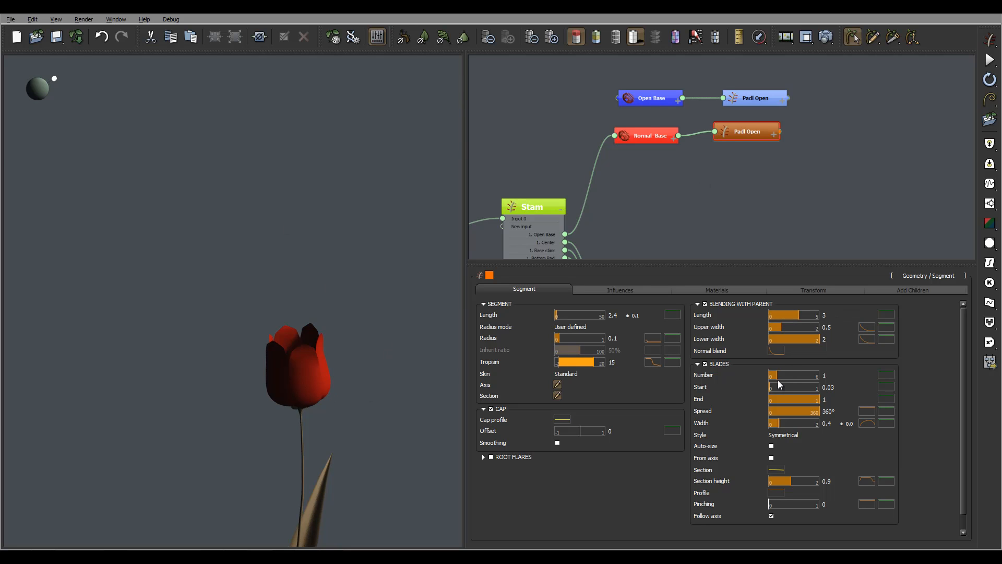
mouse_move(323, 431)
left_mouse_down()
mouse_move(353, 362)
mouse_move(313, 425)
mouse_move(327, 378)
mouse_move(317, 389)
mouse_move(328, 450)
left_mouse_up()
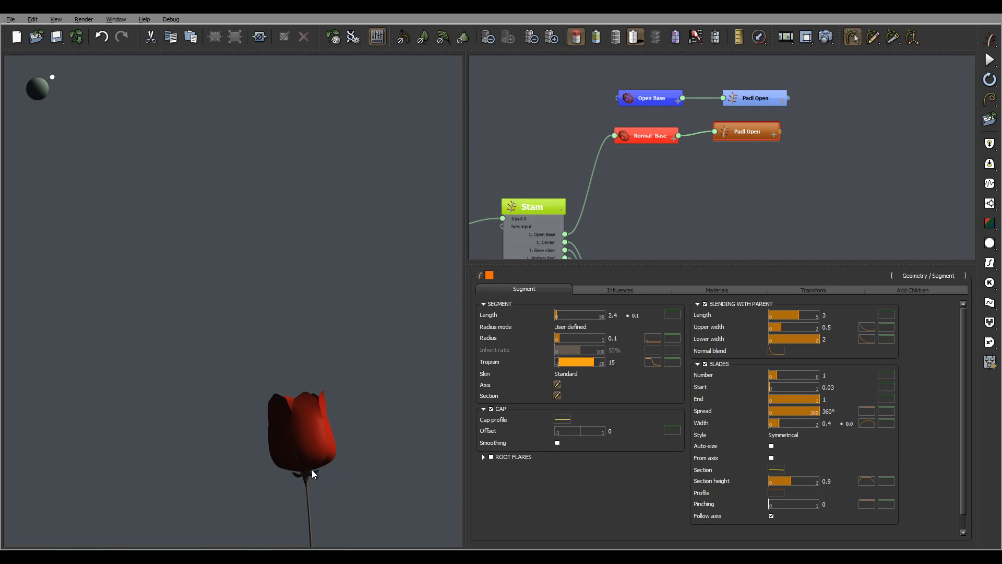
left_click(646, 137)
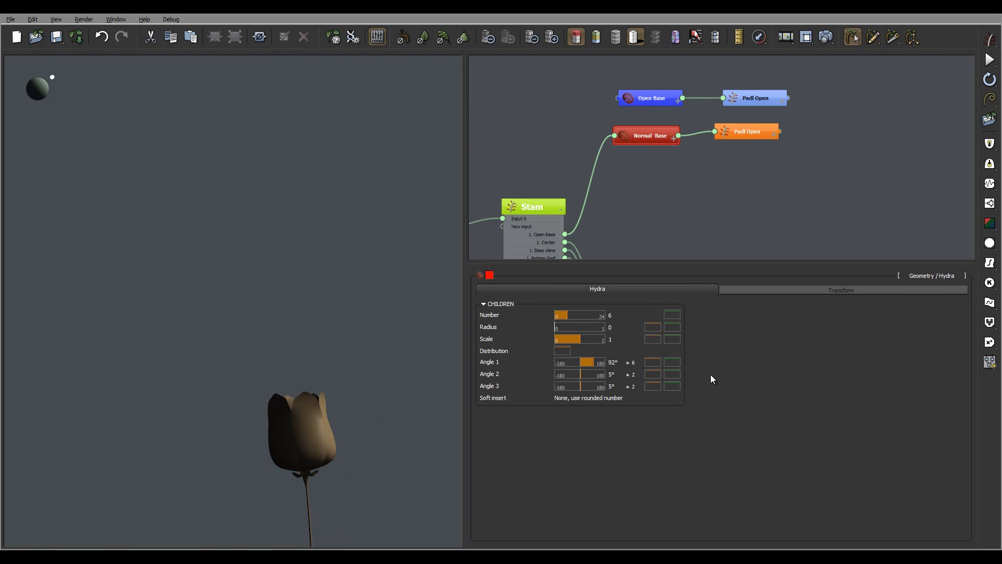
left_click(798, 289)
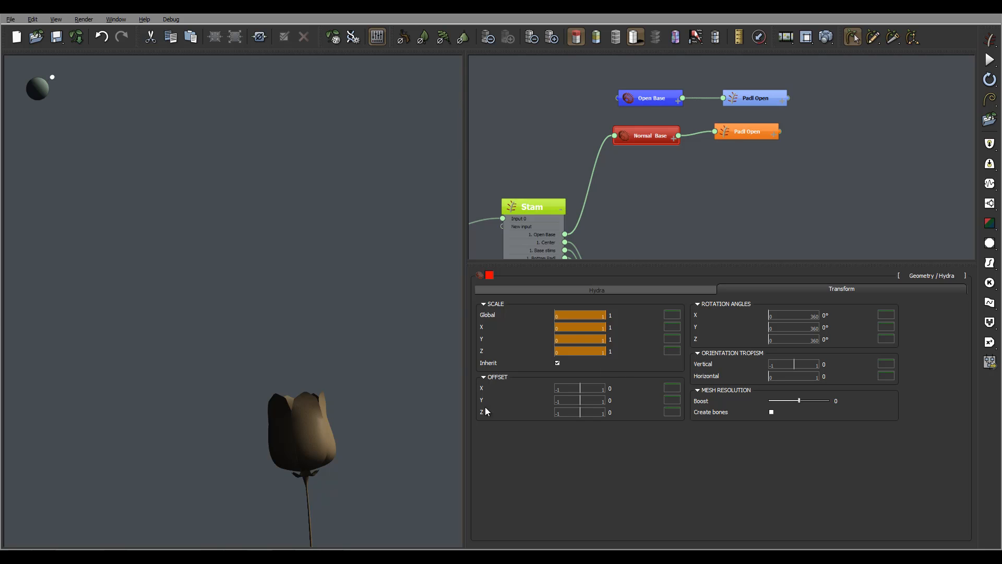
left_click(616, 414)
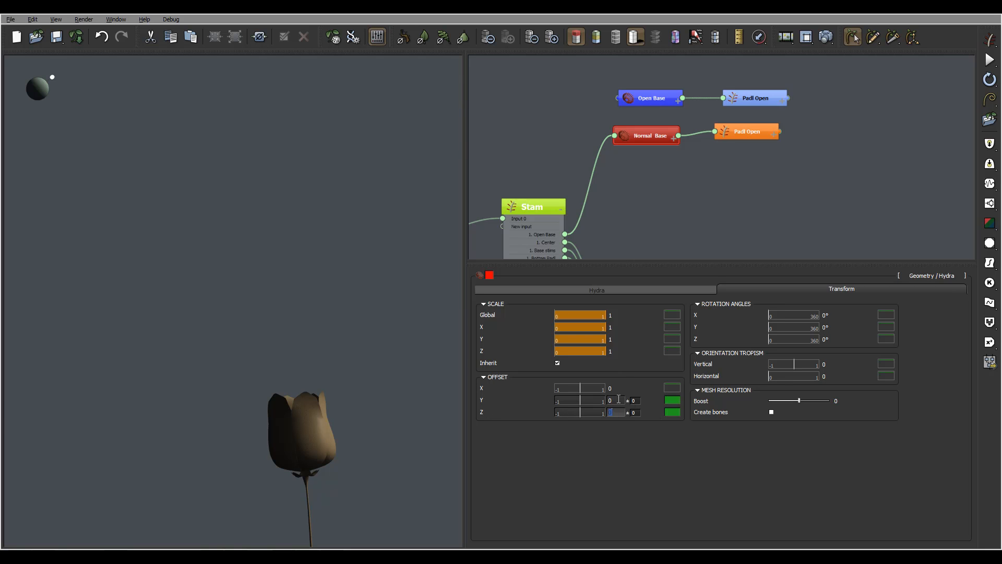
left_click(609, 400)
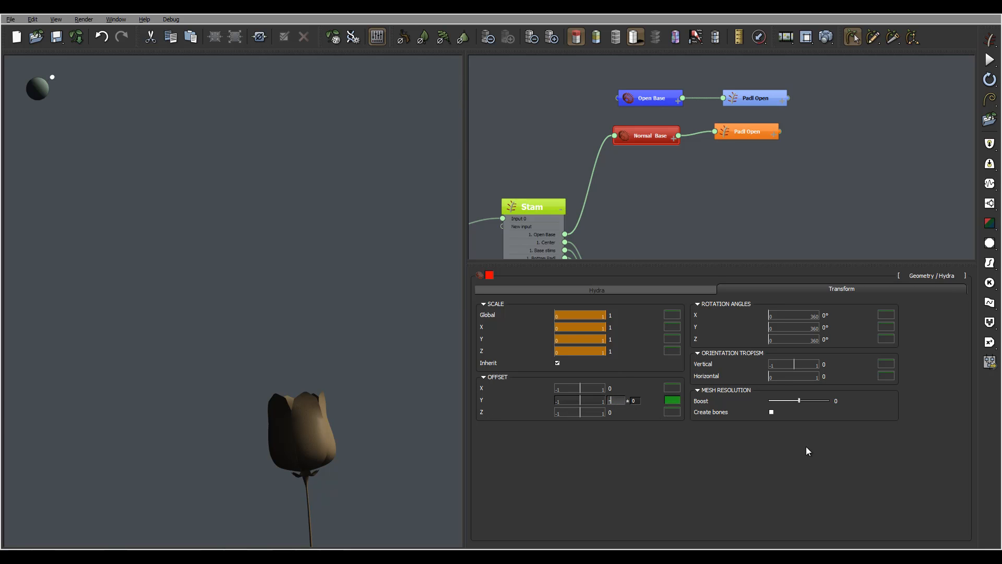
type("-0.1")
key("Return")
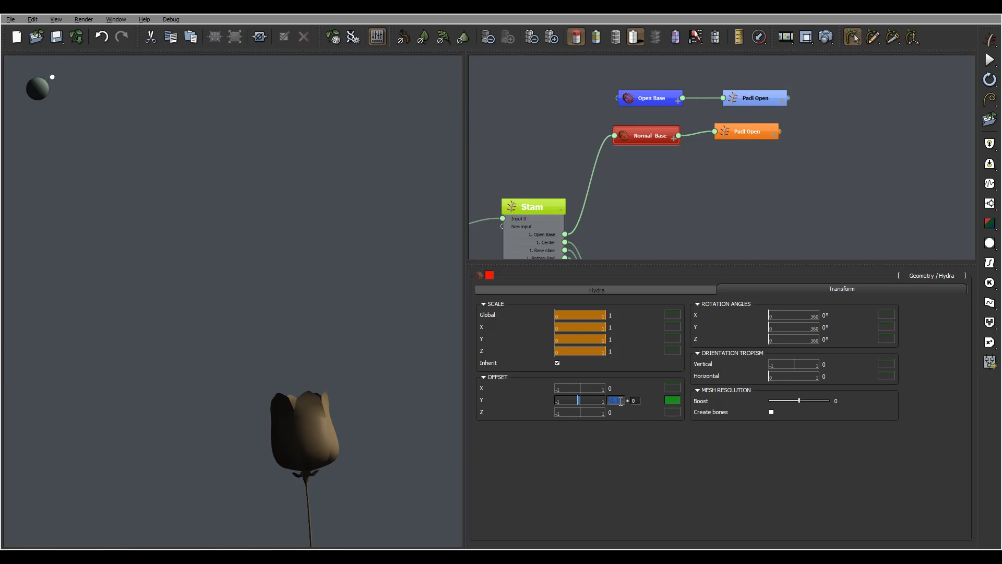
type("0")
- Set the Normal Base hydra's Z offset to -0.1 and inspect where the flower meets the stem
left_click(621, 413)
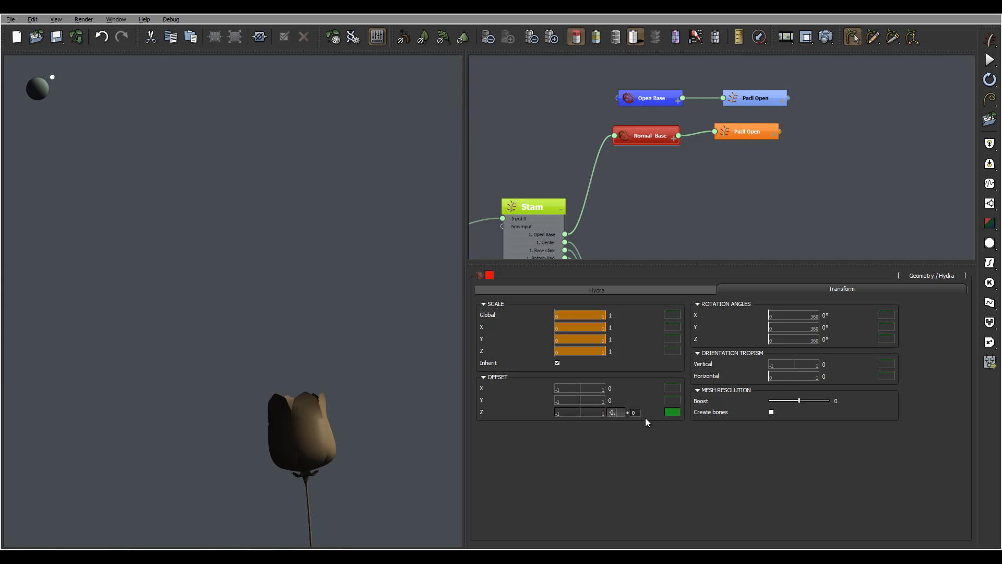
type("-0.1")
key("Return")
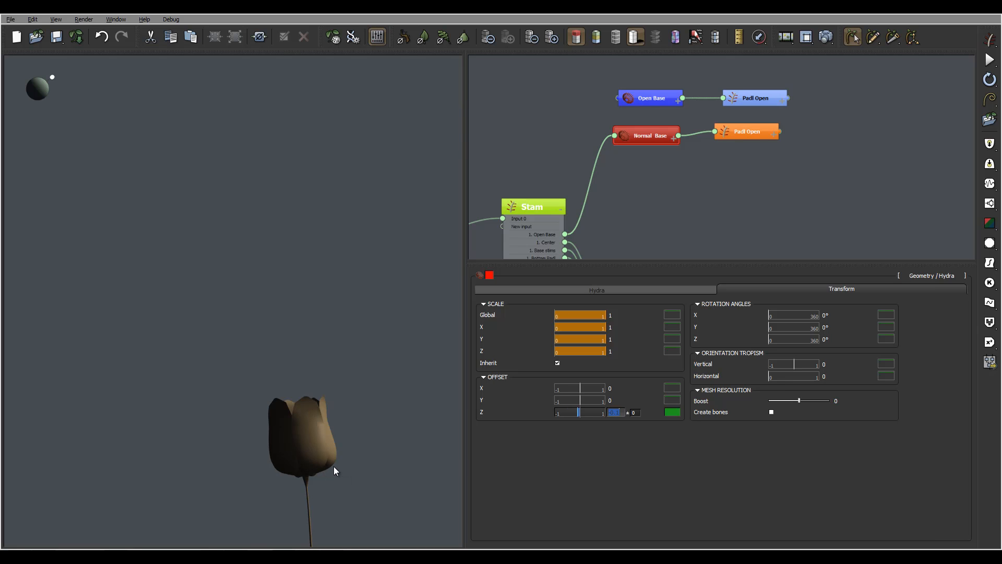
middle_click_drag(321, 471, 334, 355)
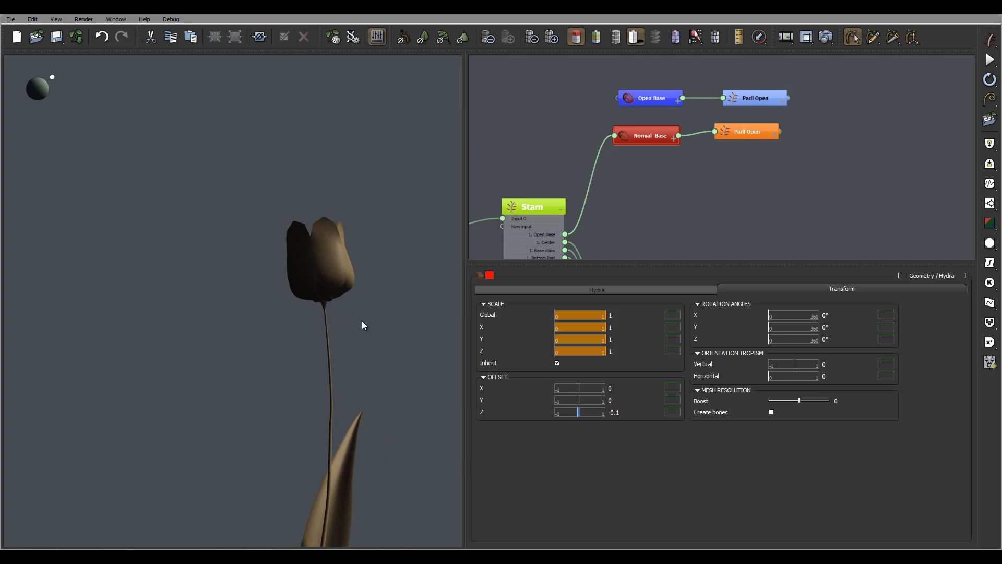
right_click_drag(361, 320, 346, 290)
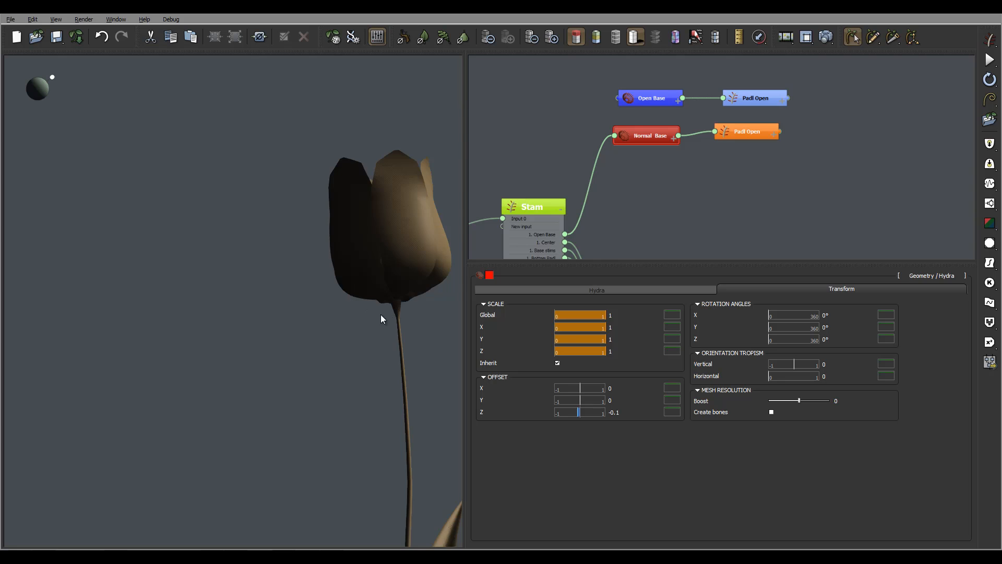
left_click_drag(381, 314, 411, 362)
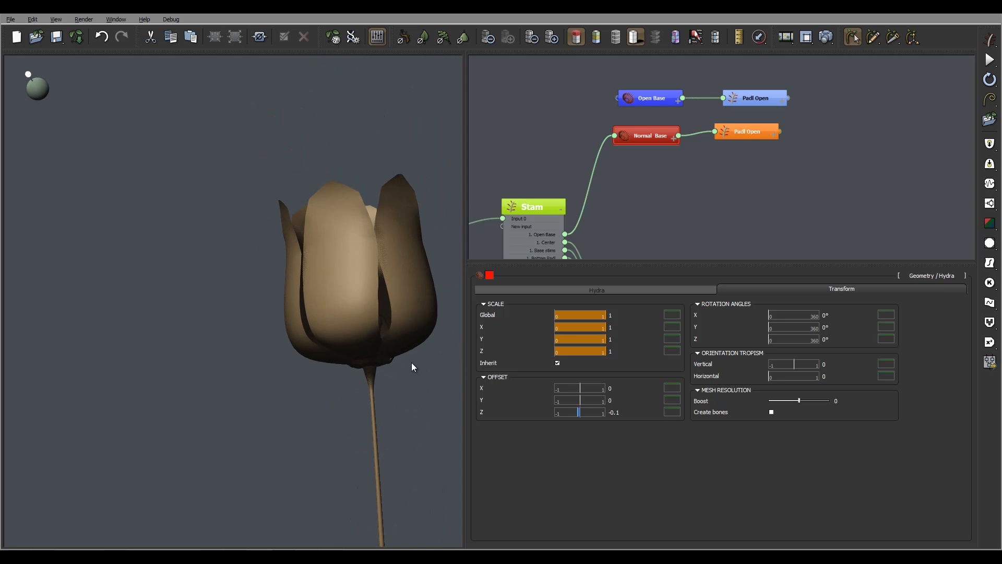
- Set the Normal Base hydra's Z offset to -0.05 and check the whole flower
double_click(619, 413)
type("-0")
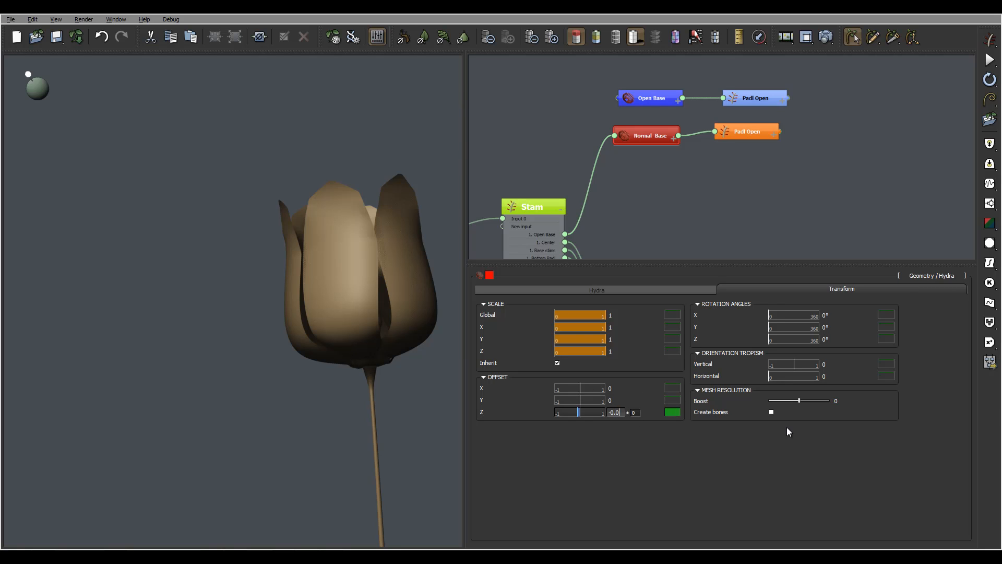
key("Return")
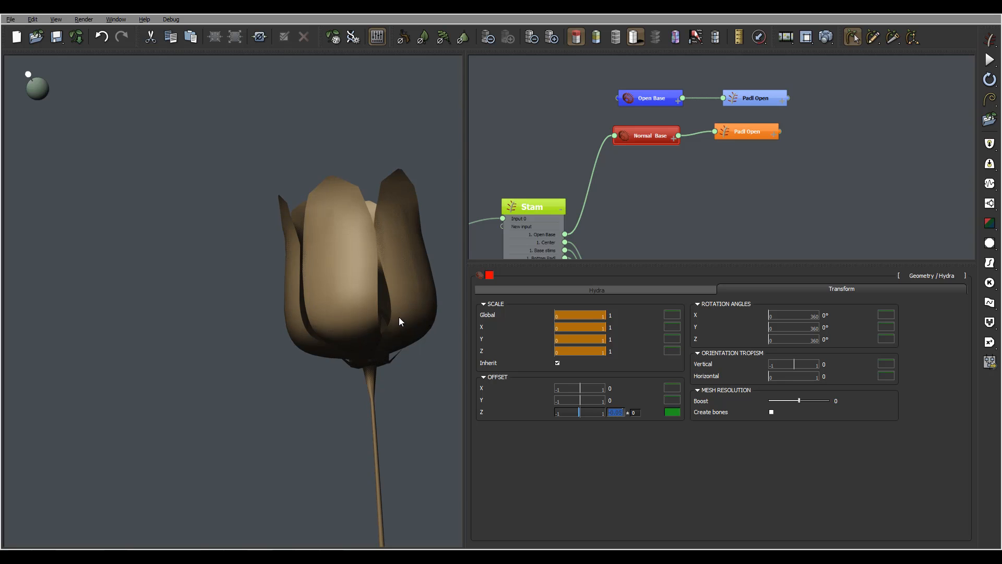
right_click_drag(399, 317, 454, 334)
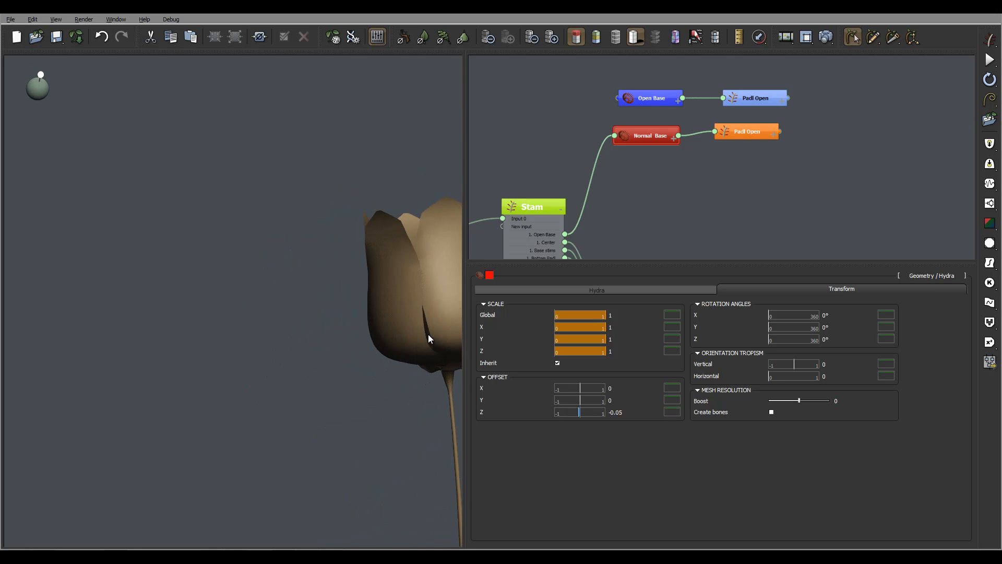
right_click_drag(427, 341, 335, 322, "ctrl")
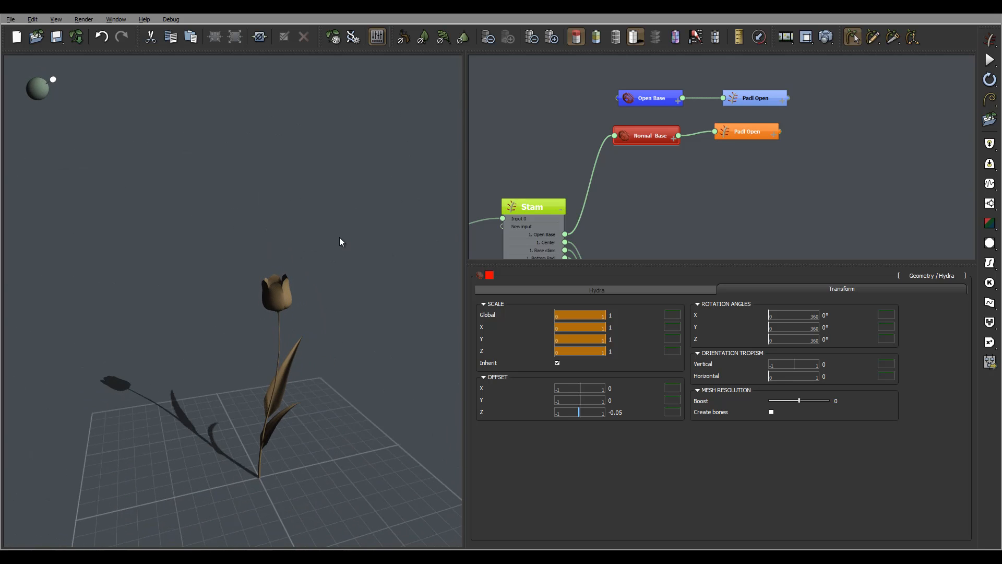
- Duplicate the Normal Base and orange Padl Open nodes below the originals, and disconnect the original Normal Base from Stam
left_click_drag(753, 133, 763, 137)
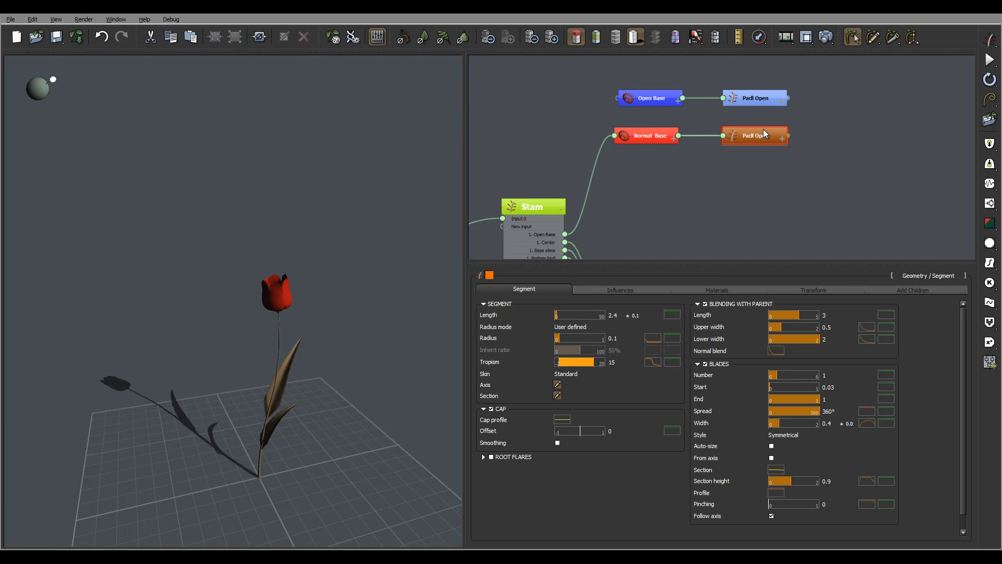
left_click_drag(810, 115, 622, 158)
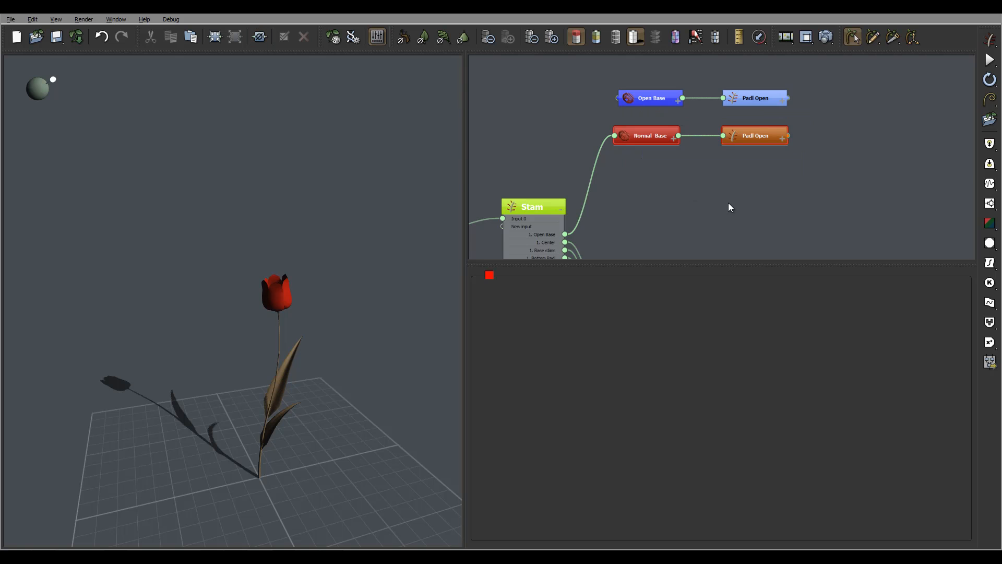
key("ctrl+v")
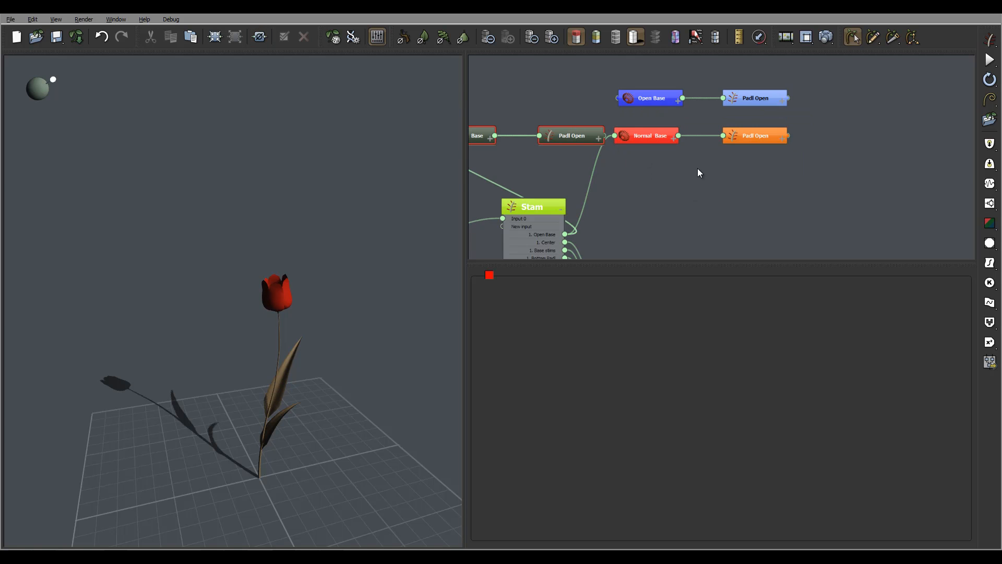
left_click(762, 177)
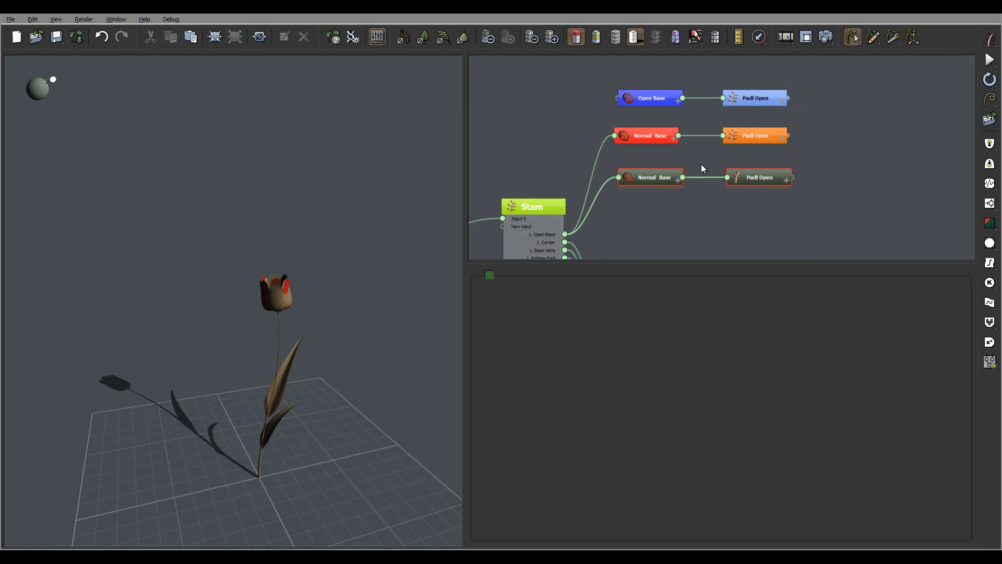
left_click(616, 165)
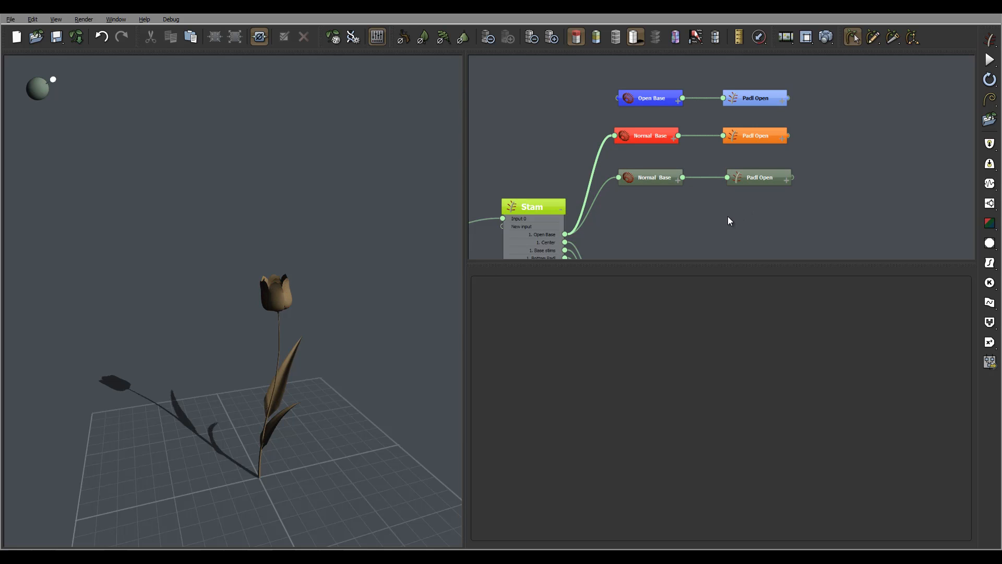
key("Delete")
- Change the node color of the duplicated Normal Base to a dark purple
left_click(650, 175)
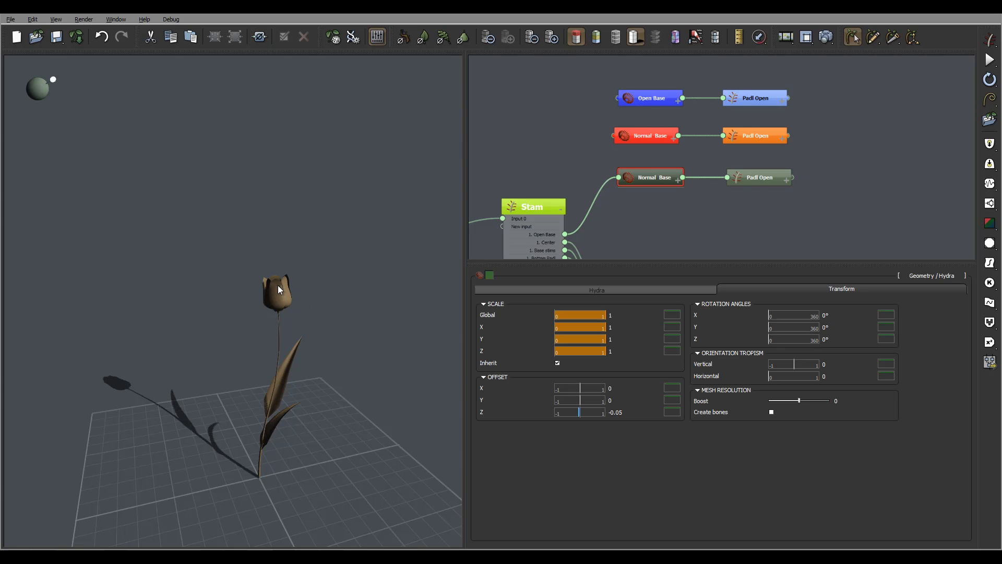
left_click(492, 276)
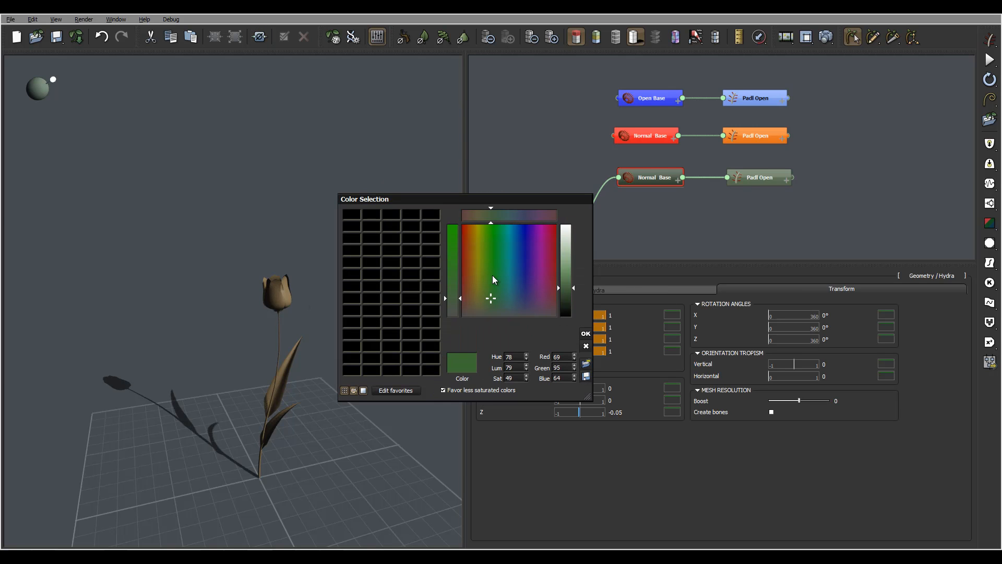
left_click_drag(505, 299, 489, 285)
left_click(535, 288)
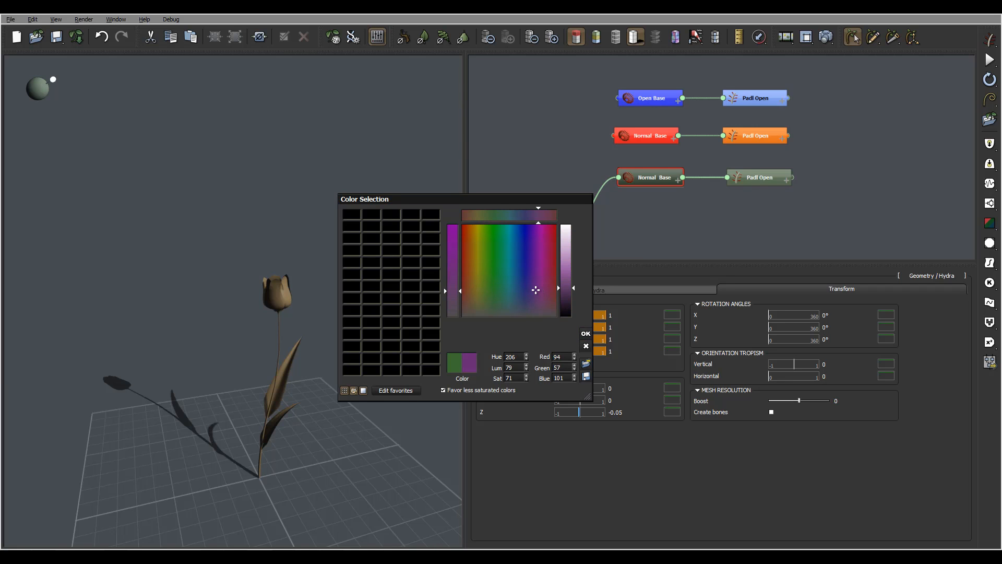
left_click(586, 333)
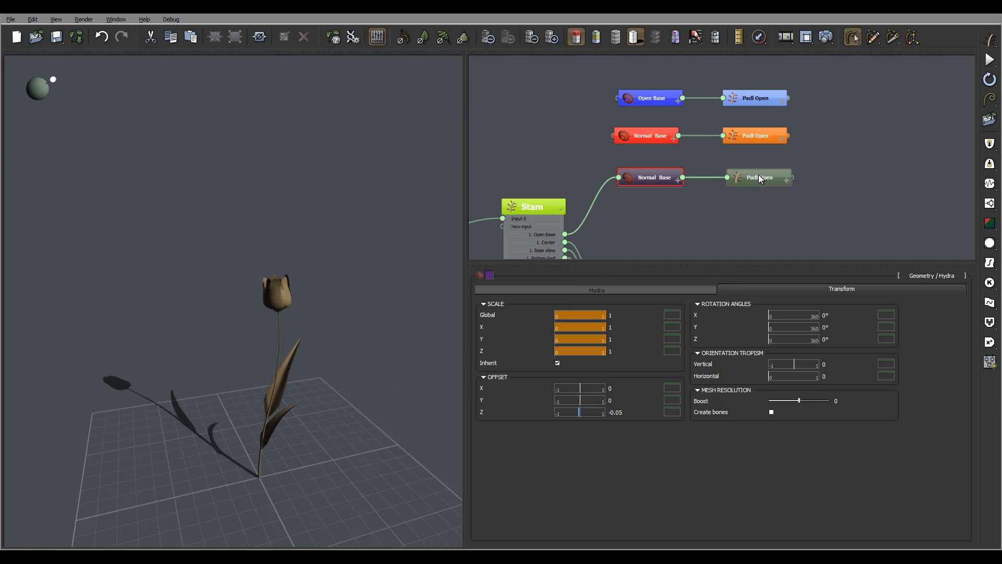
- Rename the duplicated Normal Base node as Closed Base
double_click(653, 178)
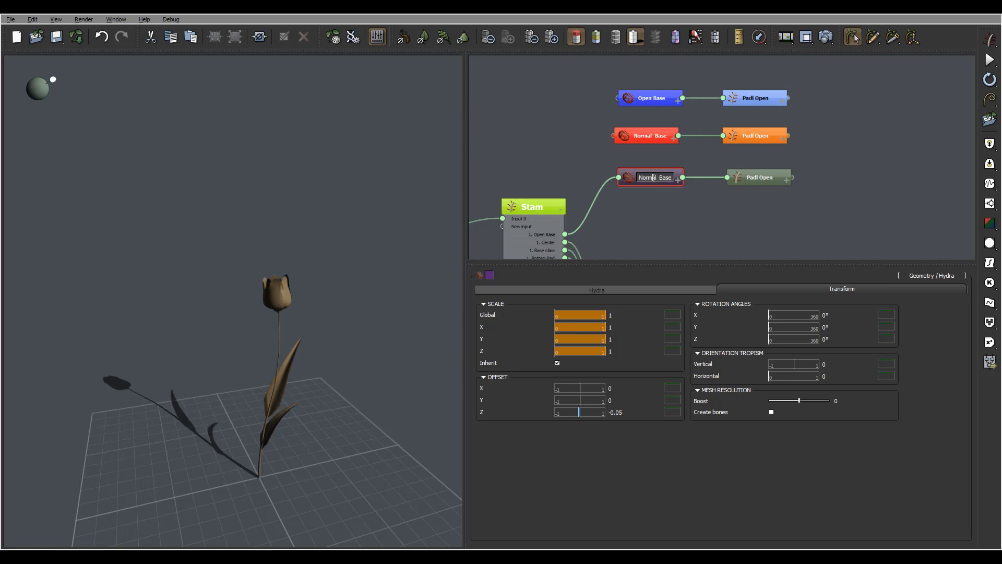
left_click_drag(658, 178, 564, 179)
type("Closed")
left_click(705, 208)
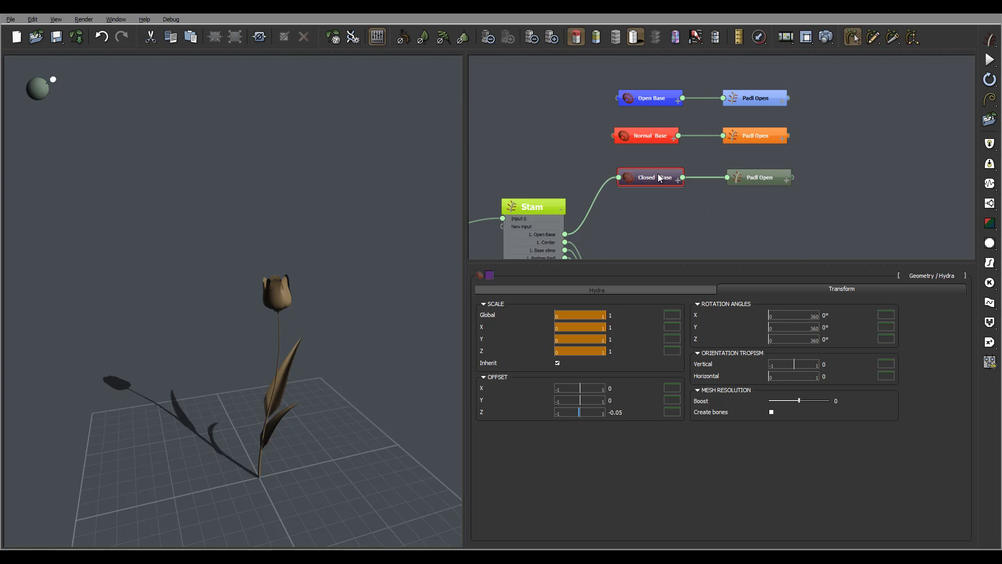
- Change the node color of the duplicated Padl Open to the same dark purple, and select the Closed Base node
left_click(763, 175)
left_click_drag(595, 312, 588, 312)
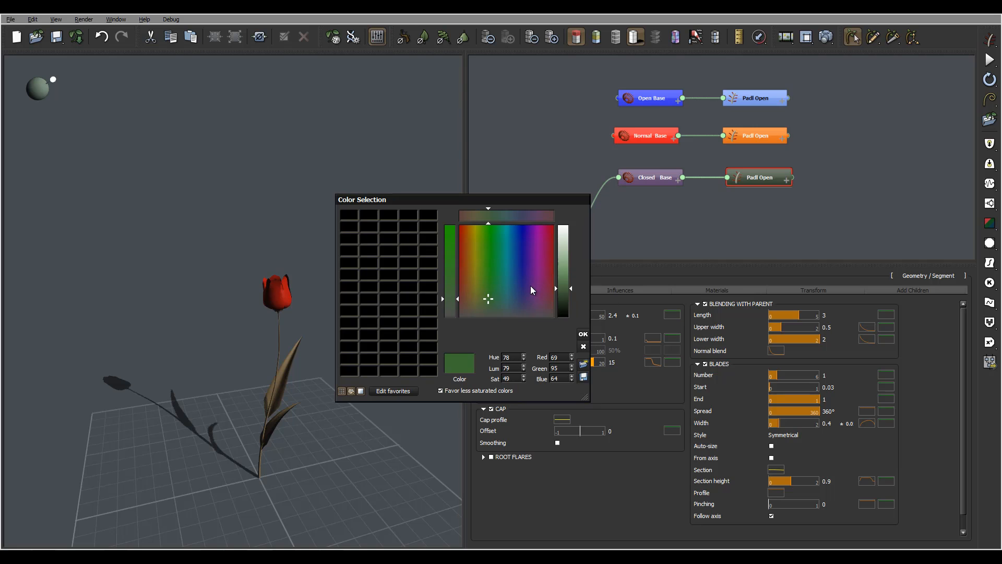
left_click(530, 290)
left_click(583, 334)
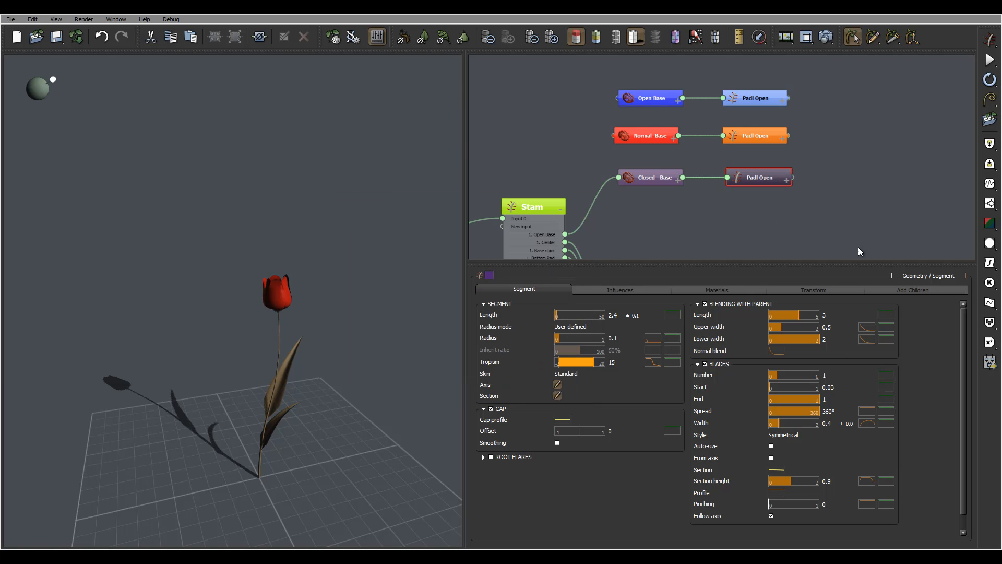
left_click(653, 174)
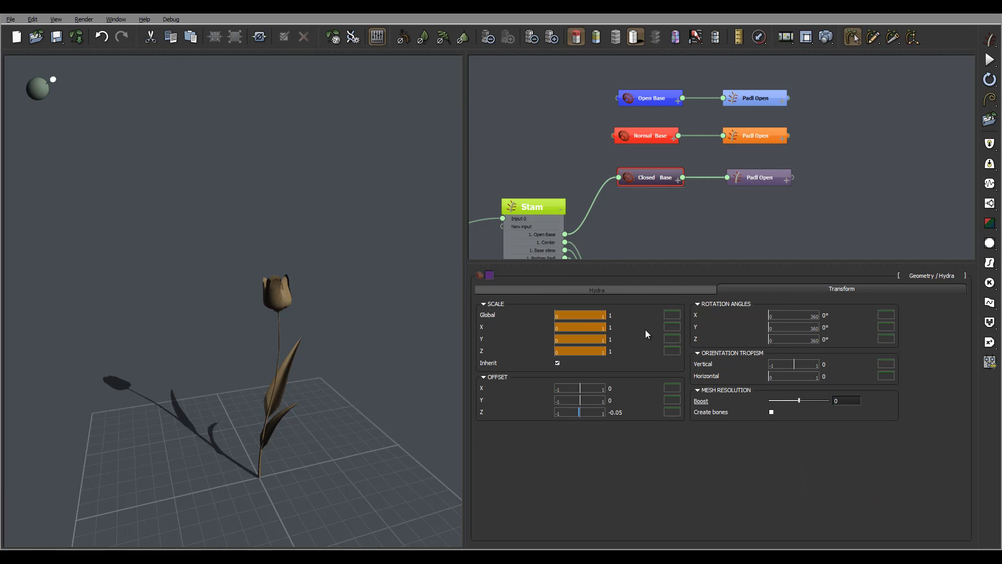
- Set Angle 1 of the Closed Base node's children to 90° with a variation of 5
left_click(544, 291)
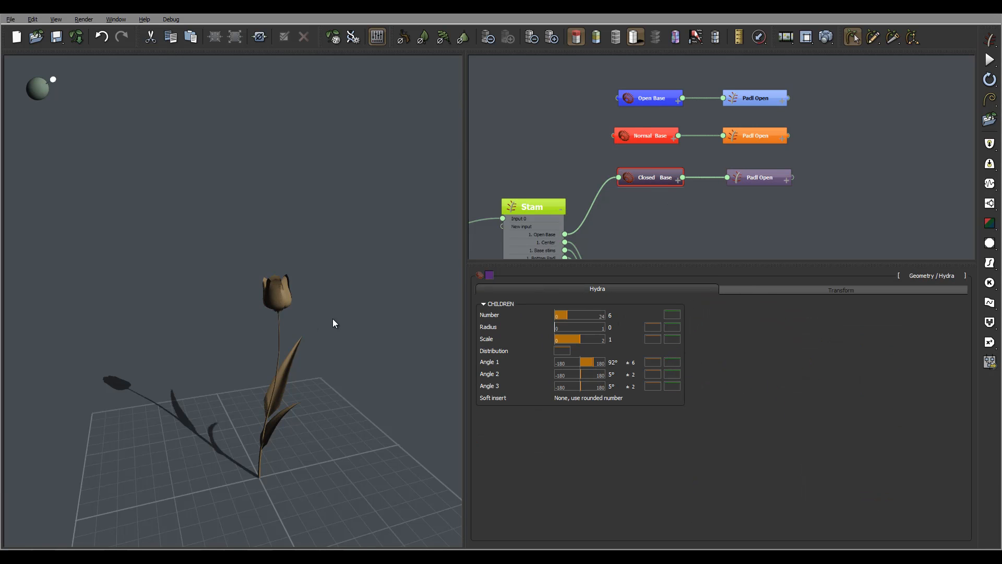
left_click(621, 363)
type("90")
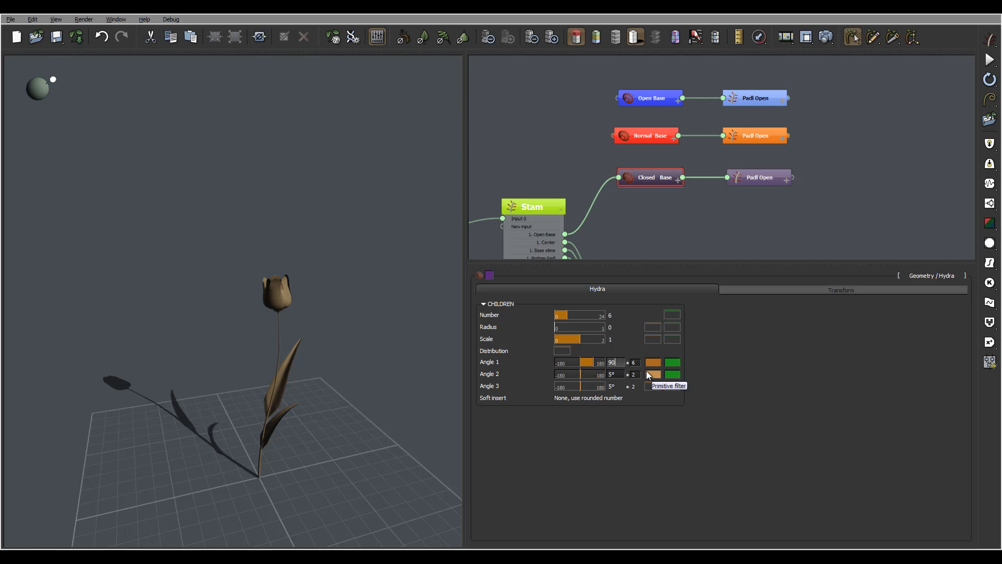
key("Return")
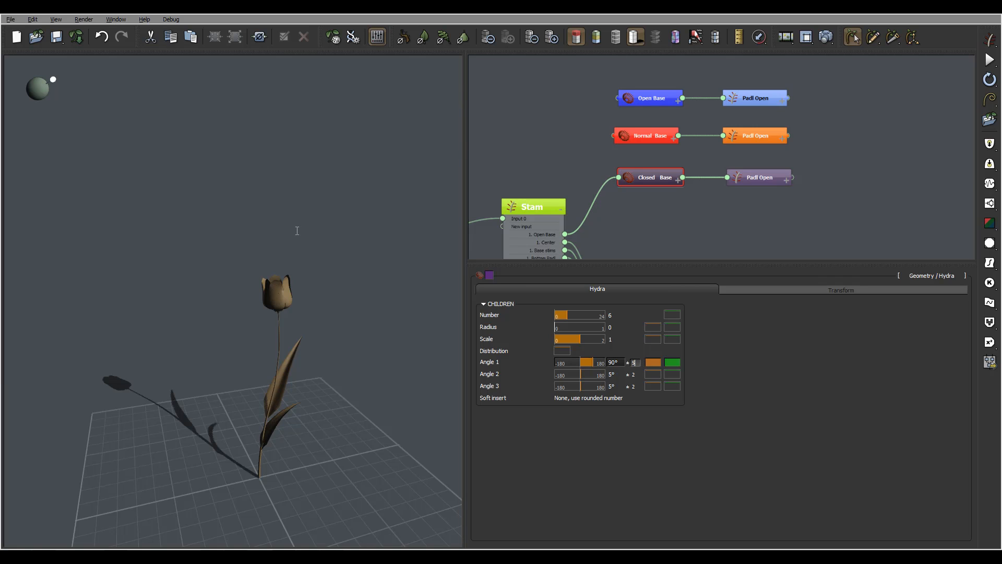
- Rename the purple Padl Open node connected to Closed Base as Padl Close
left_click(762, 177)
double_click(778, 182)
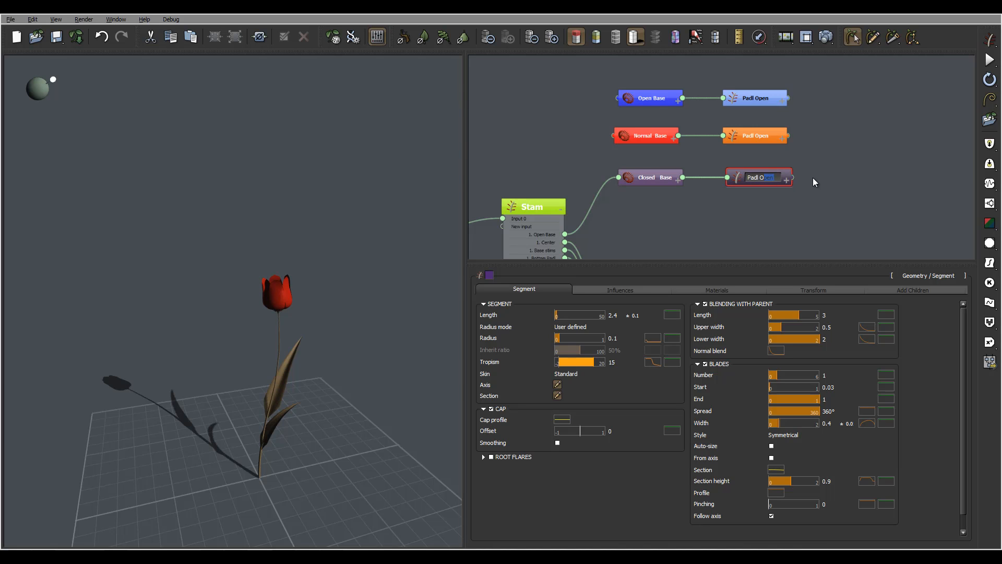
key("BackSpace")
key("BackSpace")
type("Close")
- Rename the orange Padl Open node connected to Normal Base as Padl Normal
left_click(764, 137)
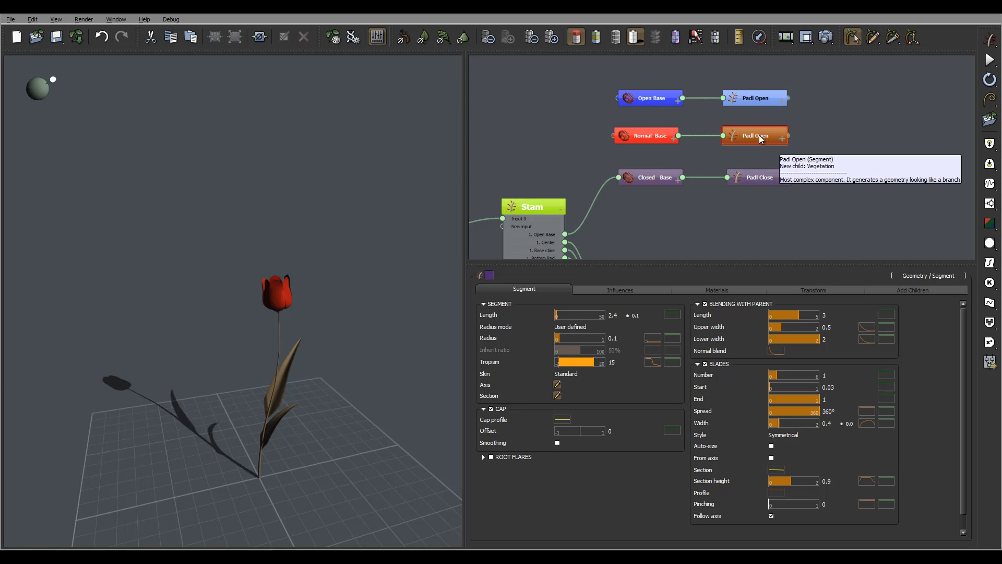
double_click(760, 136)
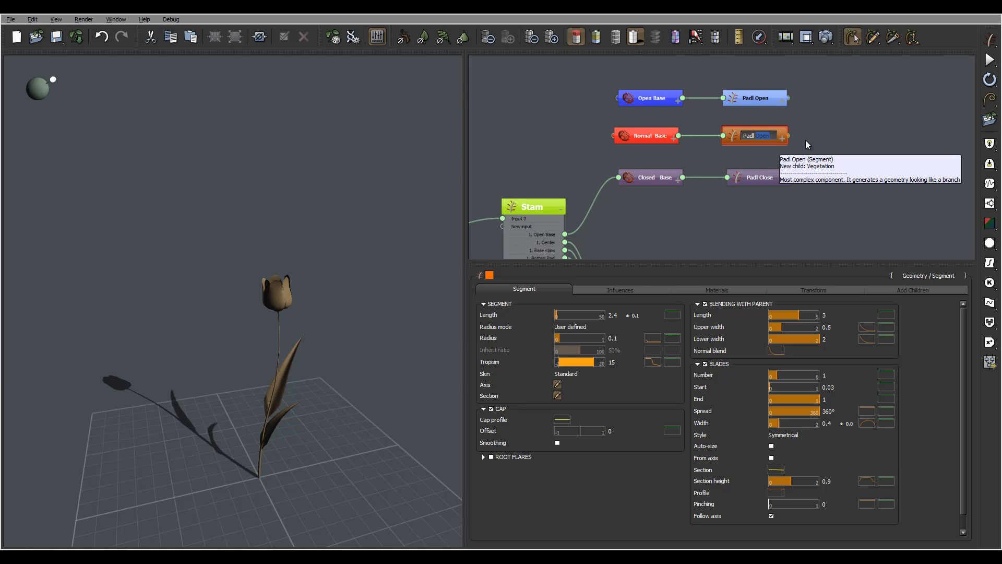
type("Normal")
key("Return")
- Set the segment length of the Padl Close node to 2
left_click(756, 180)
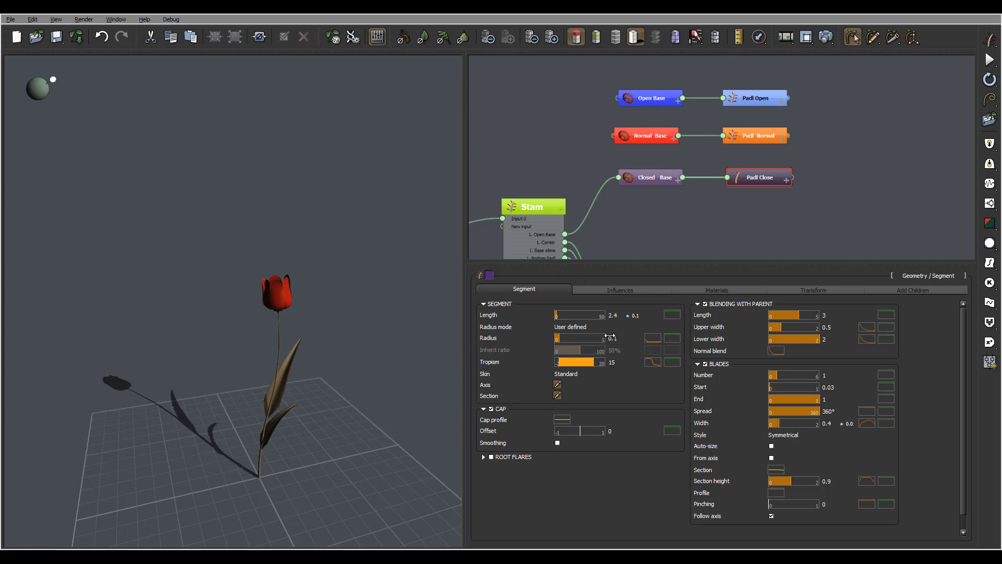
left_click(615, 314)
key("Tab")
type("2")
key("Return")
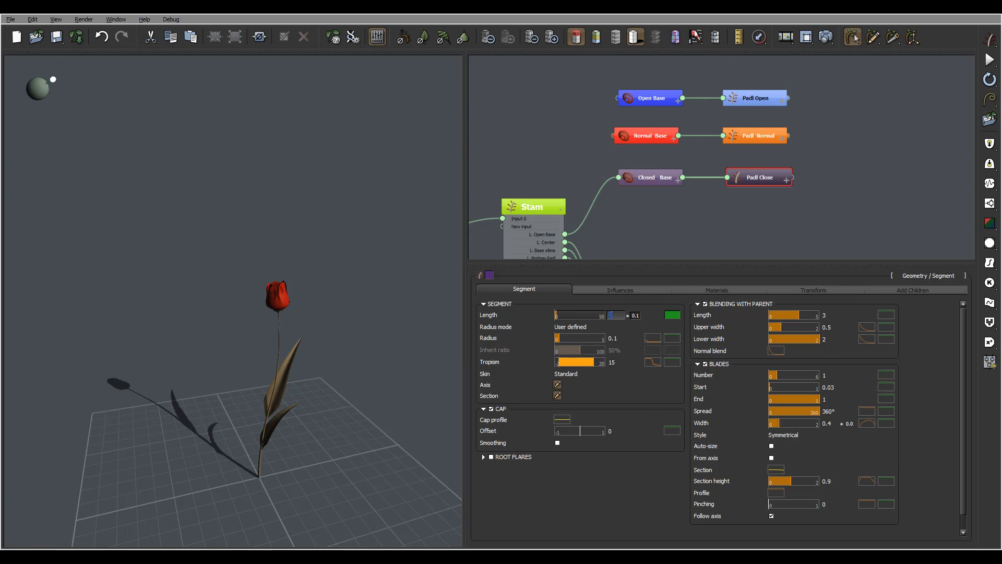
- Check the Padl Close section shape and set the segment's tropism to 0
left_click(557, 395)
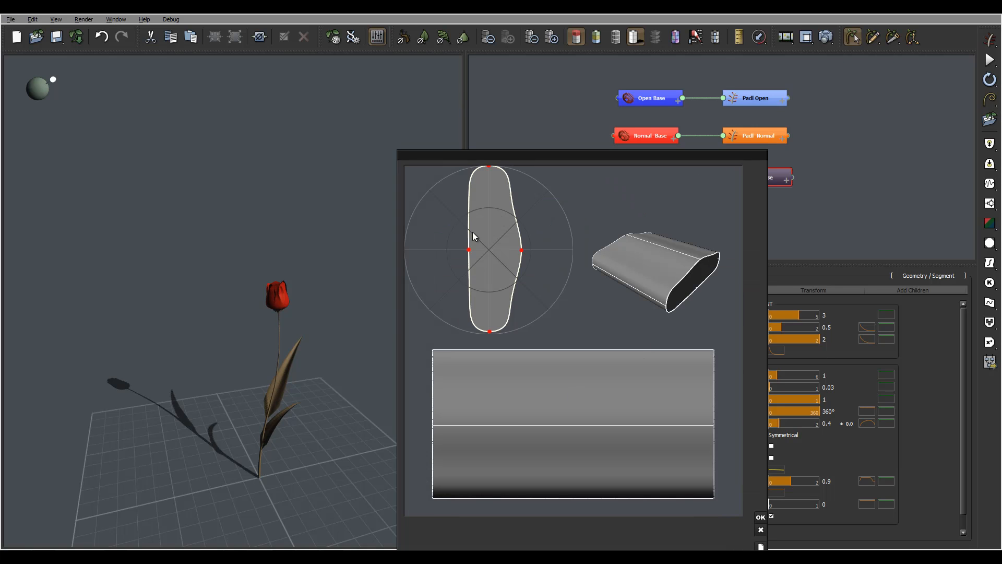
left_click(761, 517)
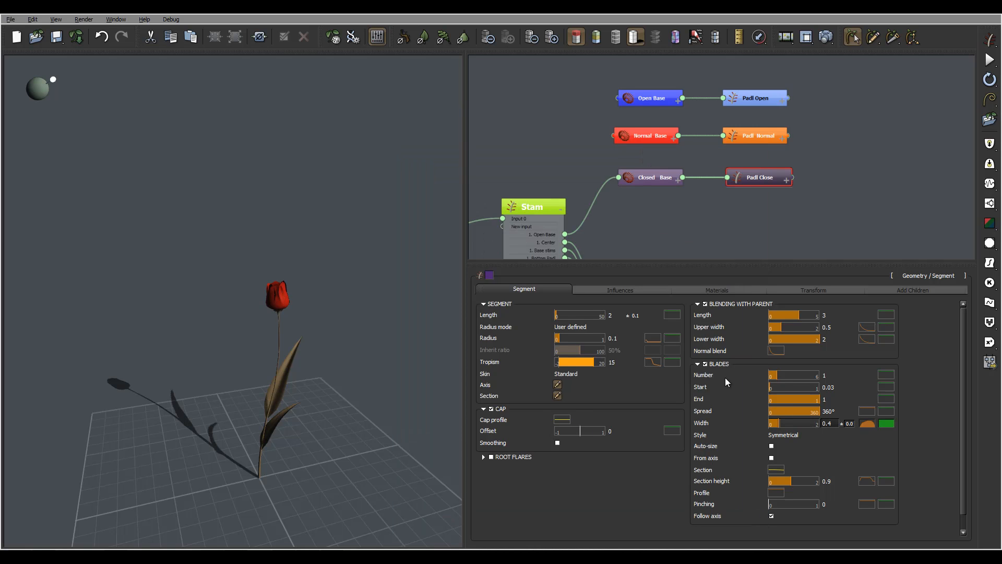
double_click(614, 363)
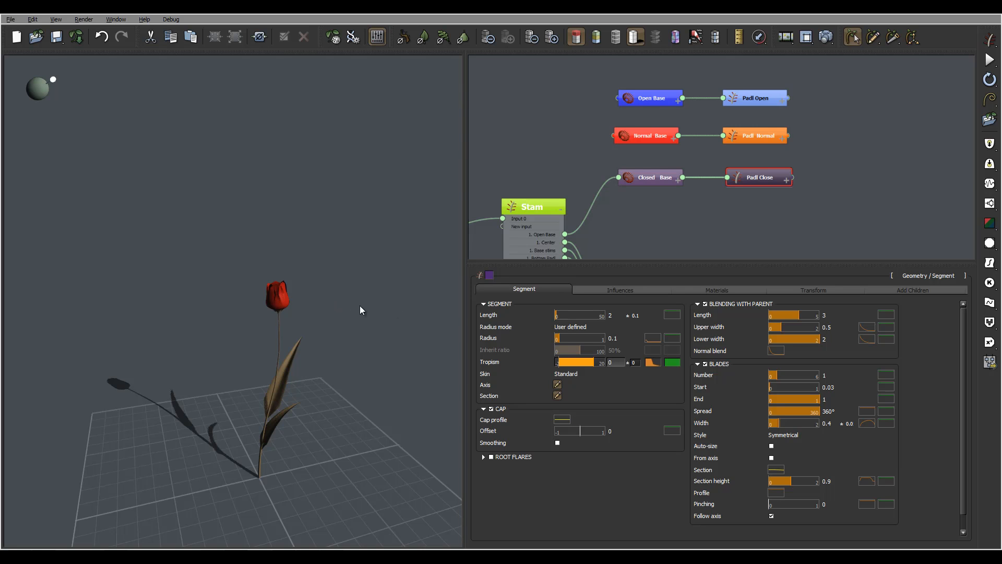
key("Return")
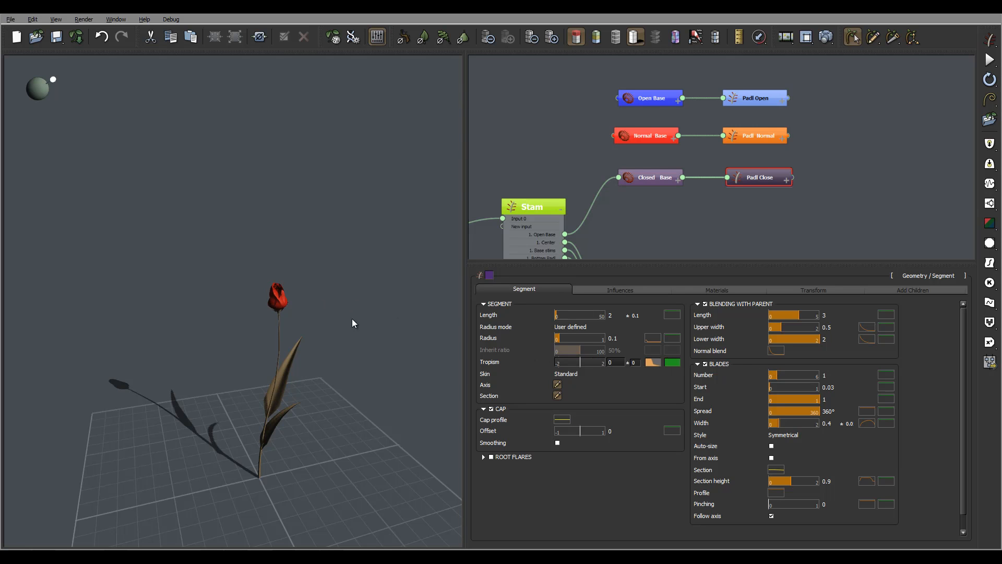
- Open the Padl Close axis curve for editing and add a control point along its upper half
left_click_drag(352, 319, 258, 310)
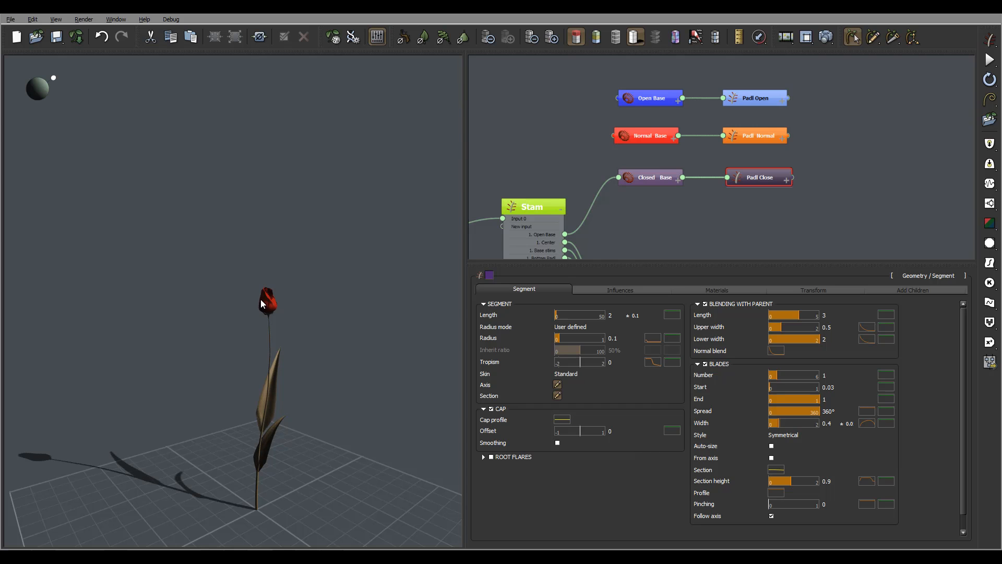
middle_click_drag(282, 309, 331, 305)
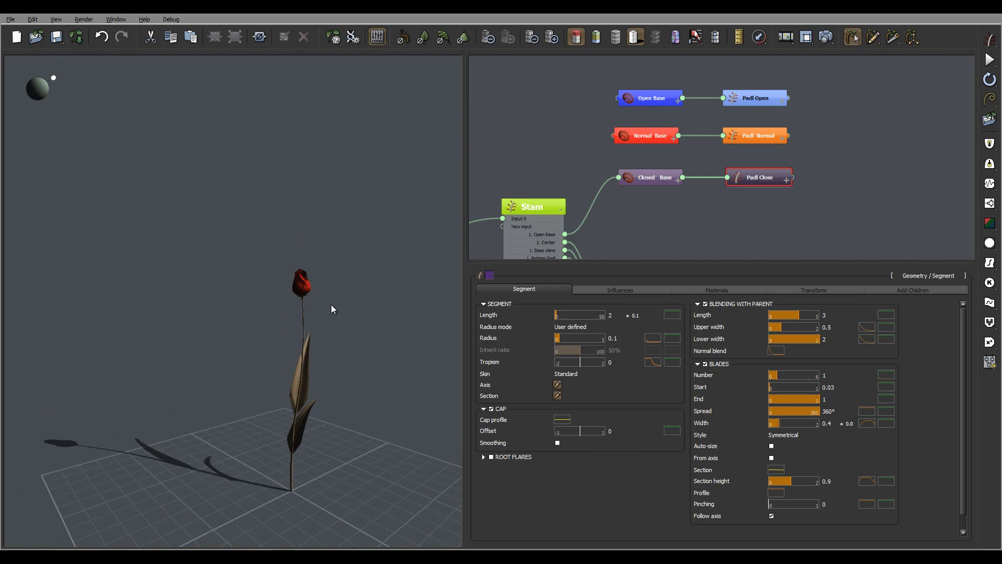
scroll(289, 229, "up", 4)
middle_click_drag(290, 233, 389, 275)
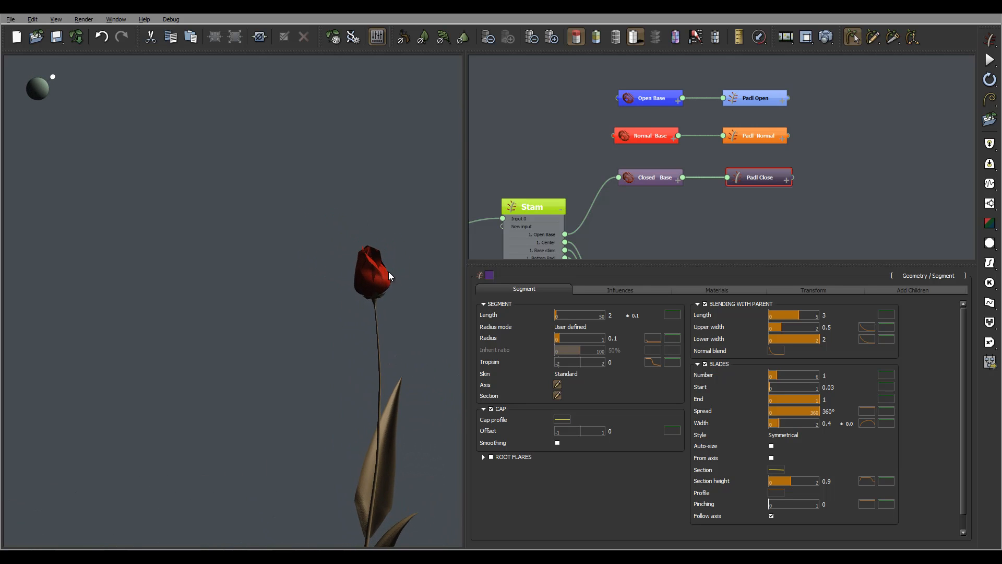
left_click(557, 396)
left_click(761, 517)
left_click(557, 384)
left_click_drag(585, 303, 598, 278)
scroll(598, 278, "up", 3)
right_click_drag(597, 277, 603, 276)
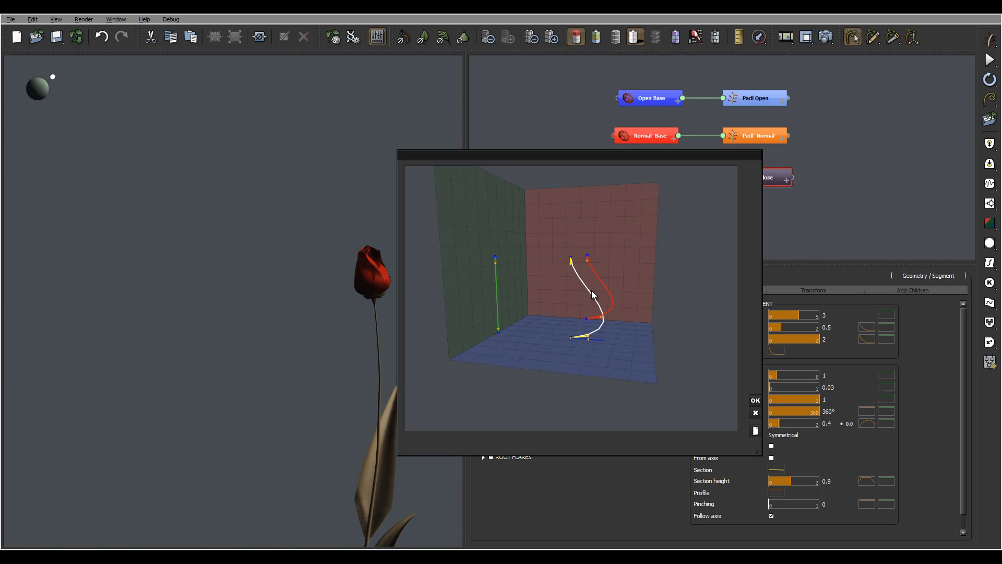
left_click_drag(628, 291, 640, 275)
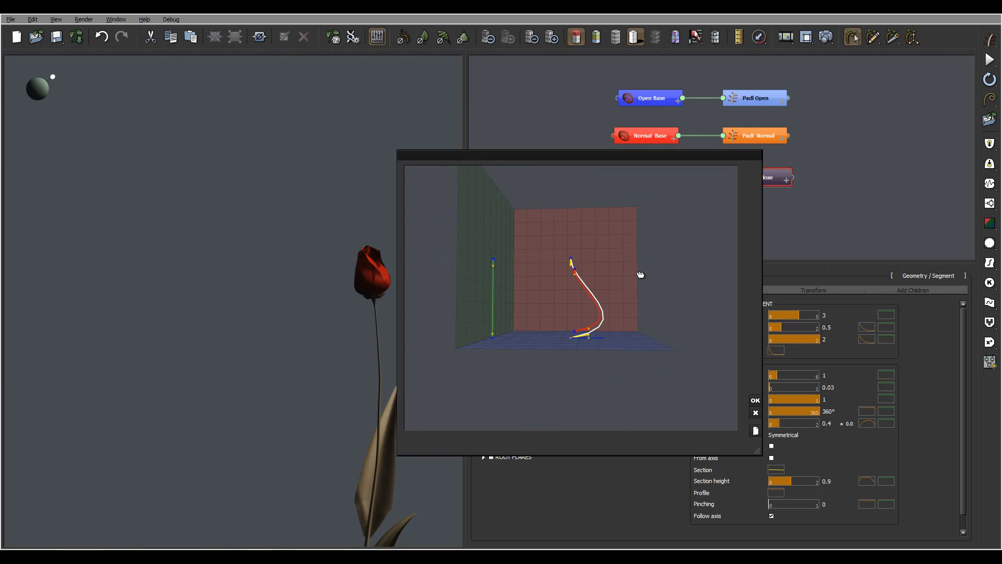
left_click(588, 293)
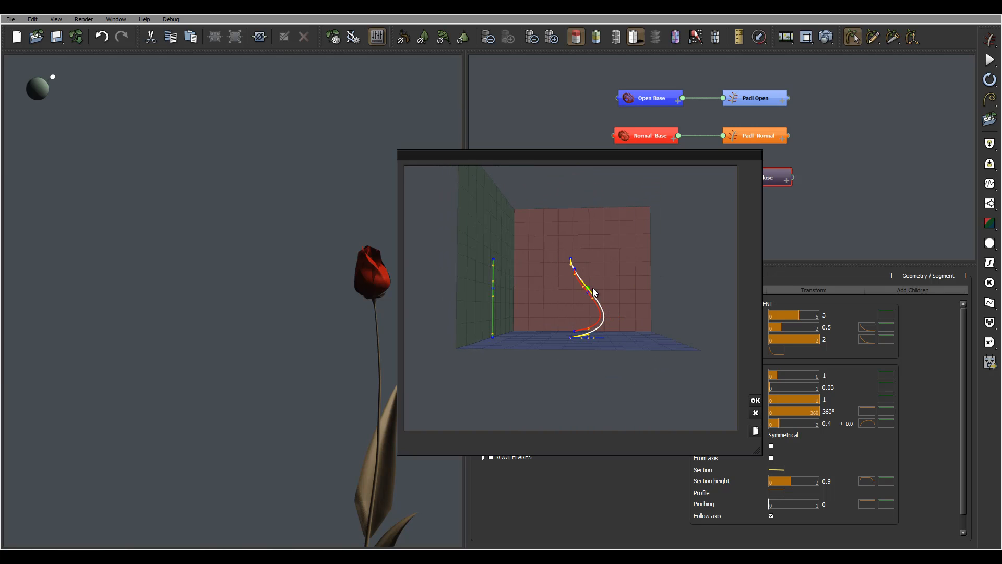
- Reshape the Padl Close axis curve into a narrower arc that bulges outward and curls in at the tip, and apply it
mouse_move(594, 291)
left_mouse_down()
mouse_move(599, 273)
mouse_move(593, 281)
left_mouse_up()
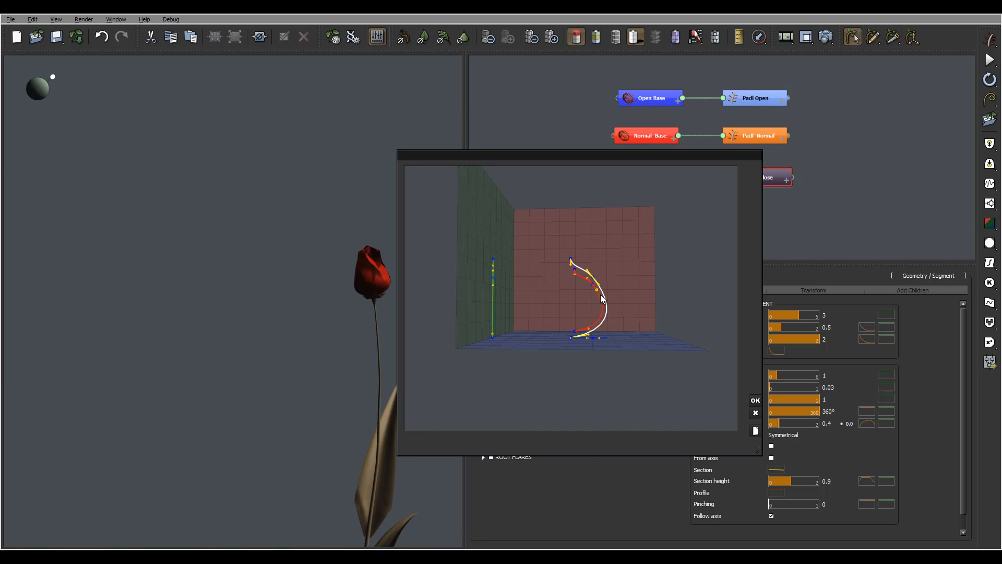
left_click_drag(590, 334, 580, 332)
left_click_drag(598, 283, 592, 293)
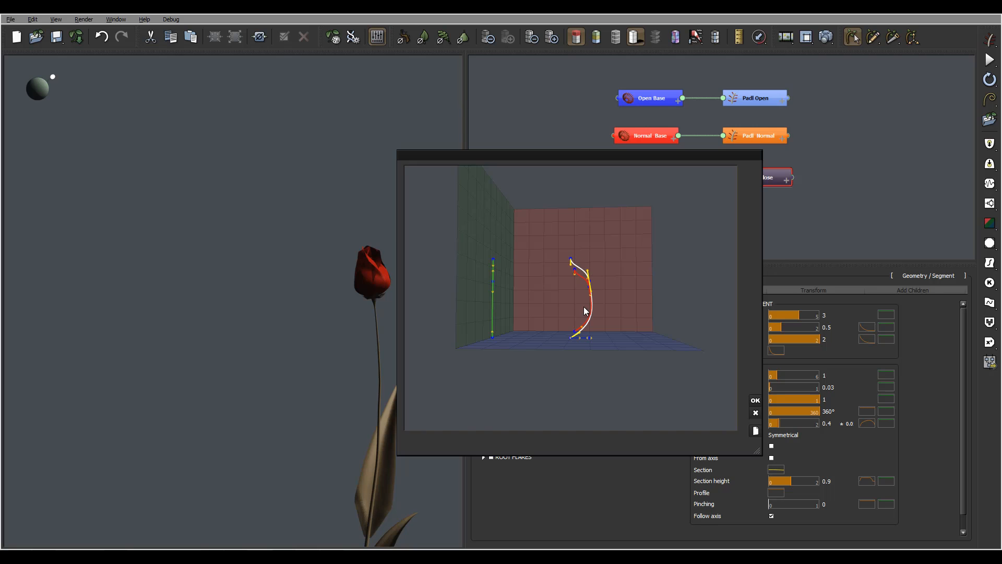
left_click(756, 400)
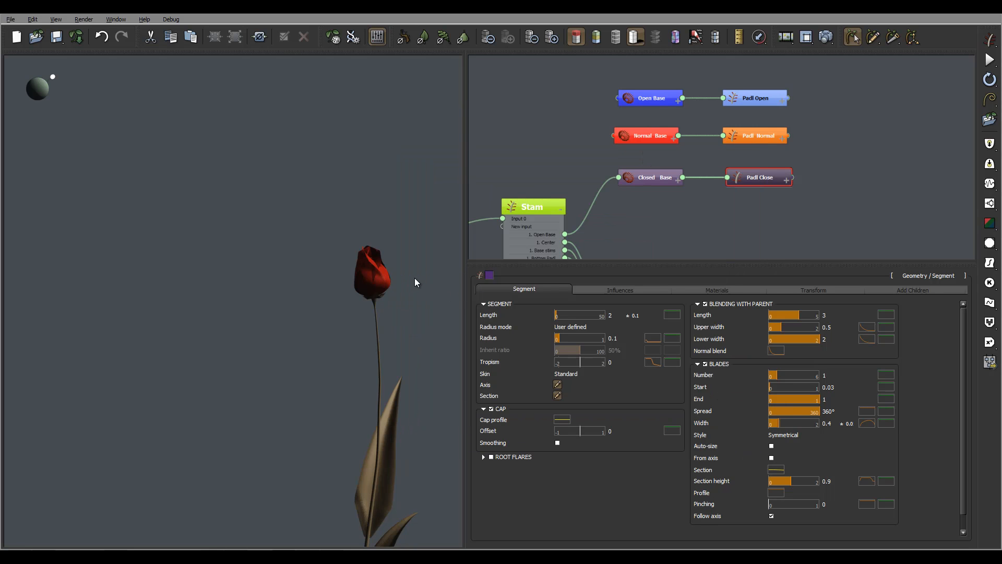
- Set the blade width of Padl Close to 0.3
mouse_move(399, 280)
right_mouse_down()
mouse_move(409, 243)
mouse_move(393, 262)
mouse_move(395, 292)
mouse_move(393, 284)
right_mouse_up()
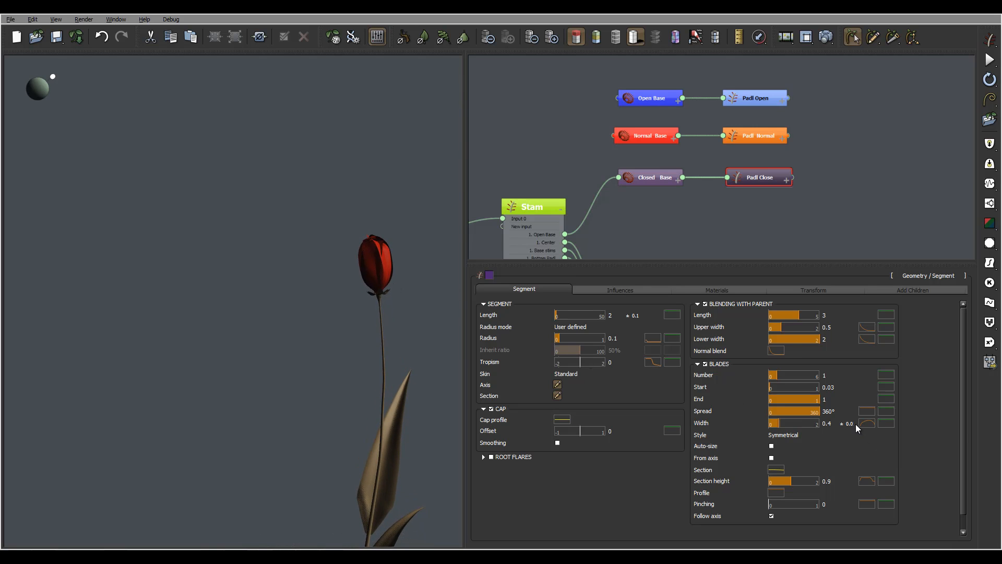
type("0.3")
key("Return")
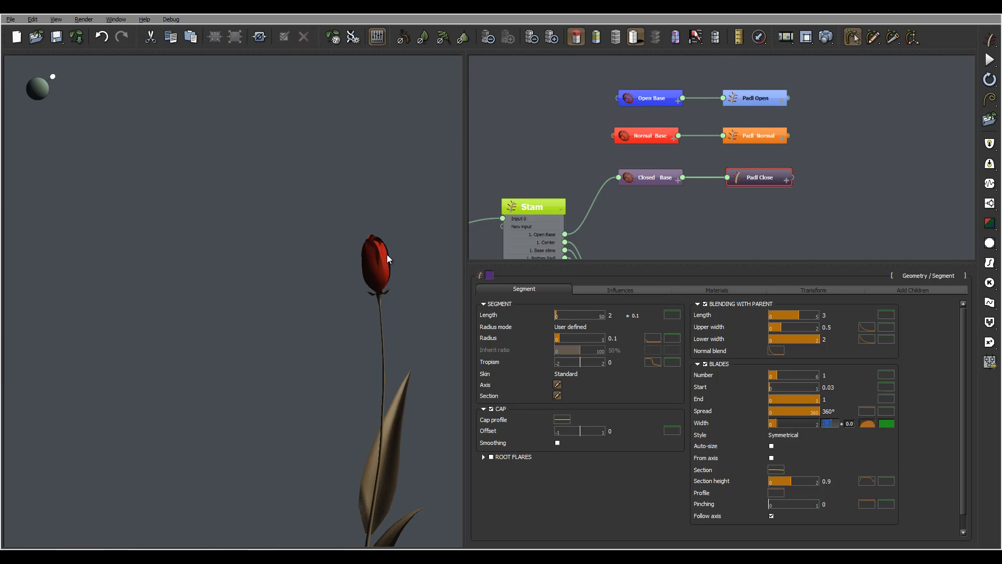
- In the Padl Close blade width profile, move the peak keypoint to about (0.51, 0.91) and the falling-slope keypoint to about (0.77, 0.57)
scroll(350, 244, "up", 3)
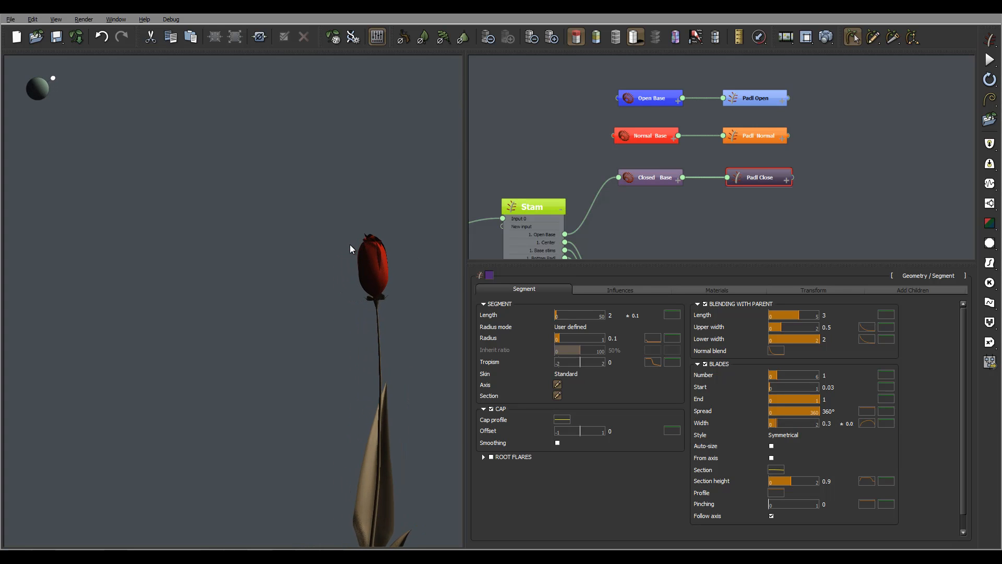
mouse_move(392, 245)
right_mouse_down()
mouse_move(415, 222)
mouse_move(412, 266)
mouse_move(388, 241)
right_mouse_up()
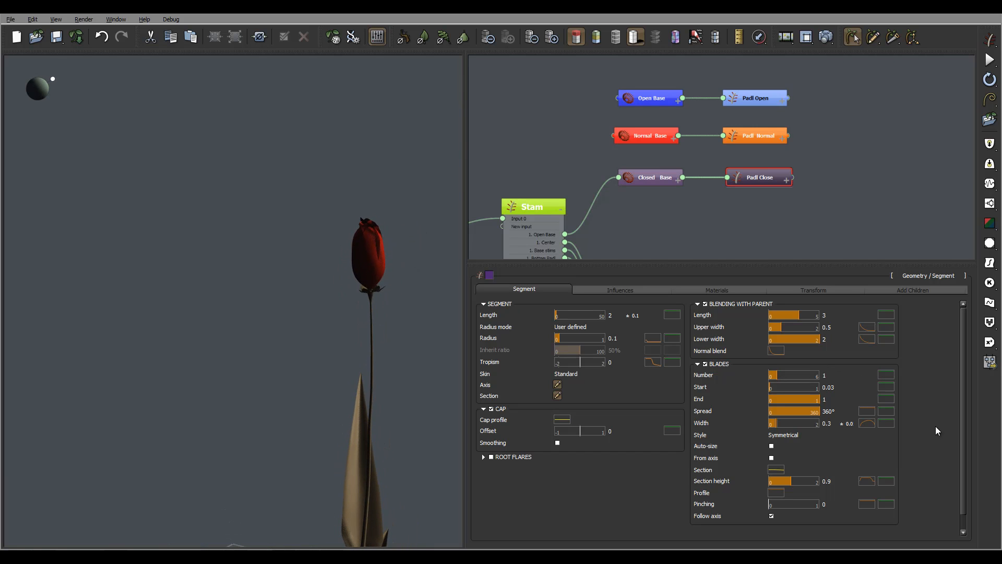
left_click(866, 423)
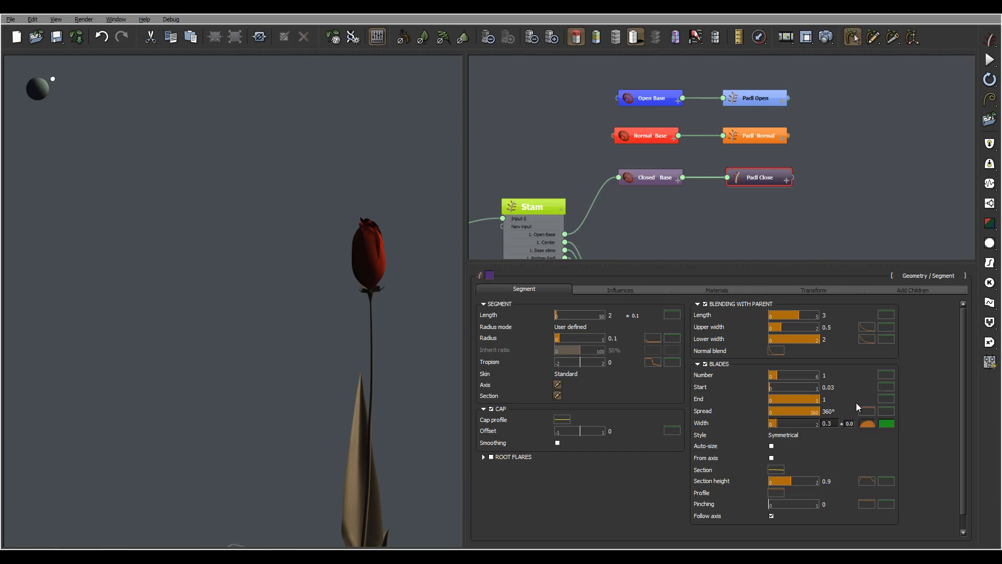
left_click_drag(878, 353, 839, 355)
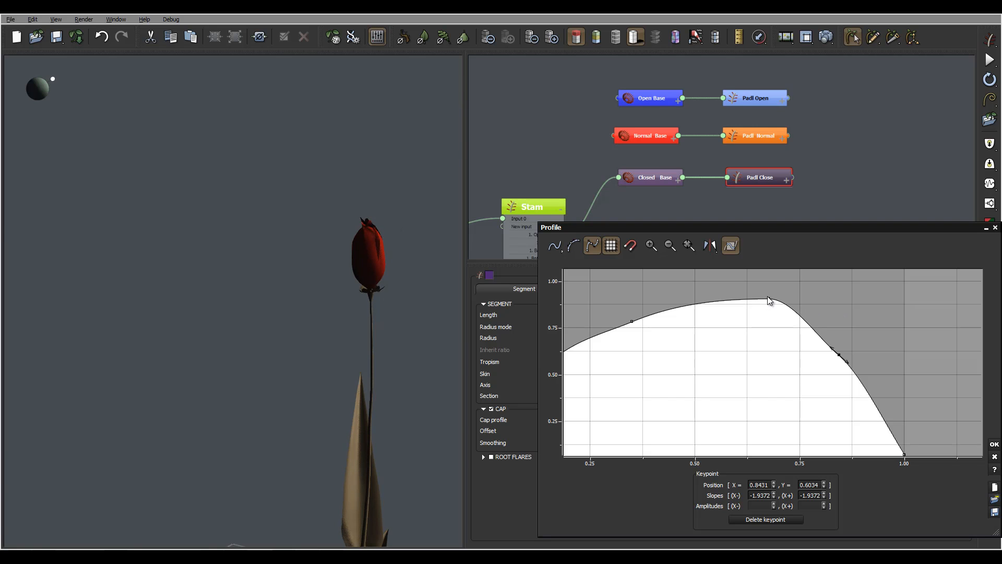
left_click_drag(769, 300, 697, 297)
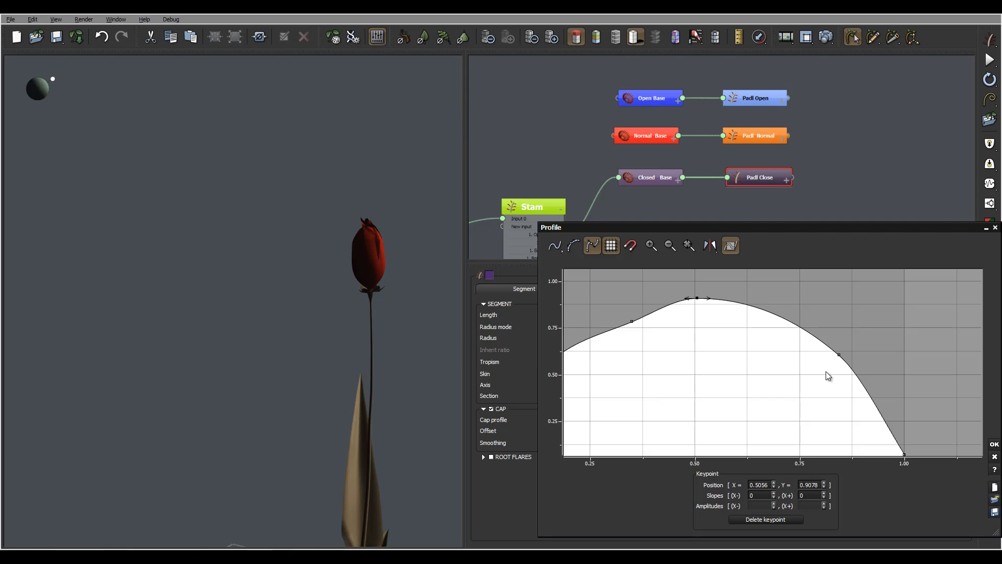
left_click_drag(822, 346, 761, 323)
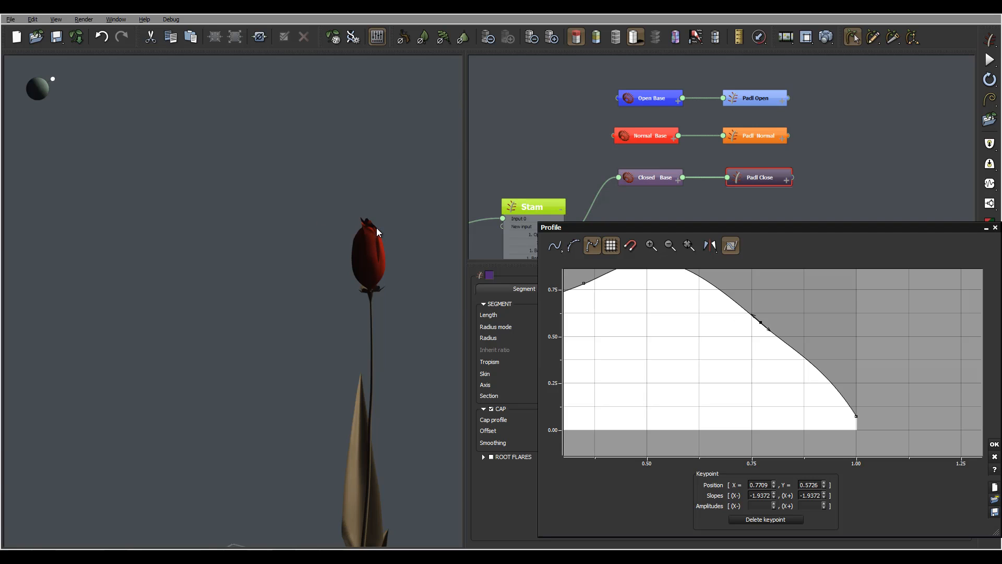
- Lower the width profile's end keypoint to about (1, 0), move the slope keypoint to about (0.74, 0.34), and apply the profile
left_click_drag(856, 416, 798, 400)
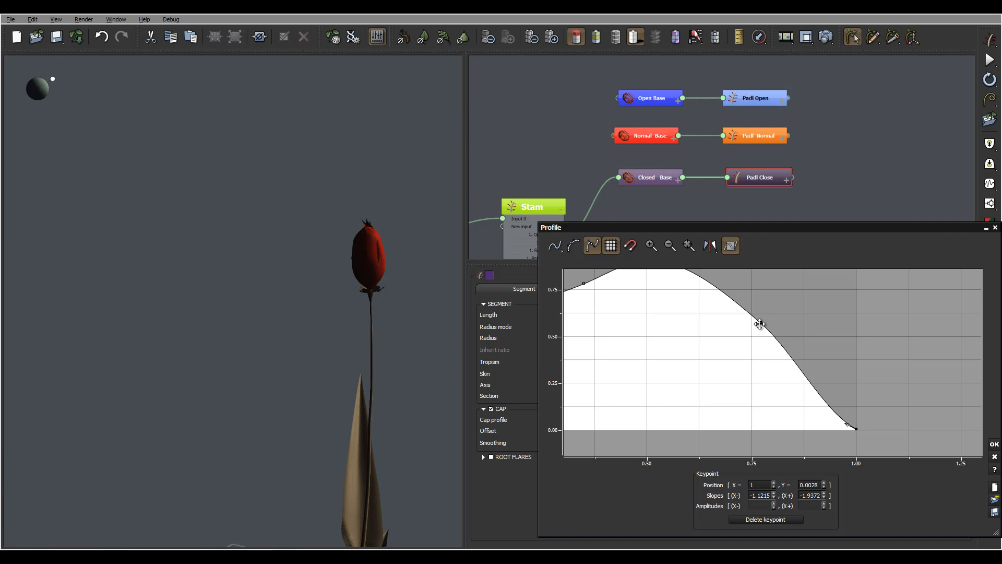
left_click_drag(759, 324, 750, 337)
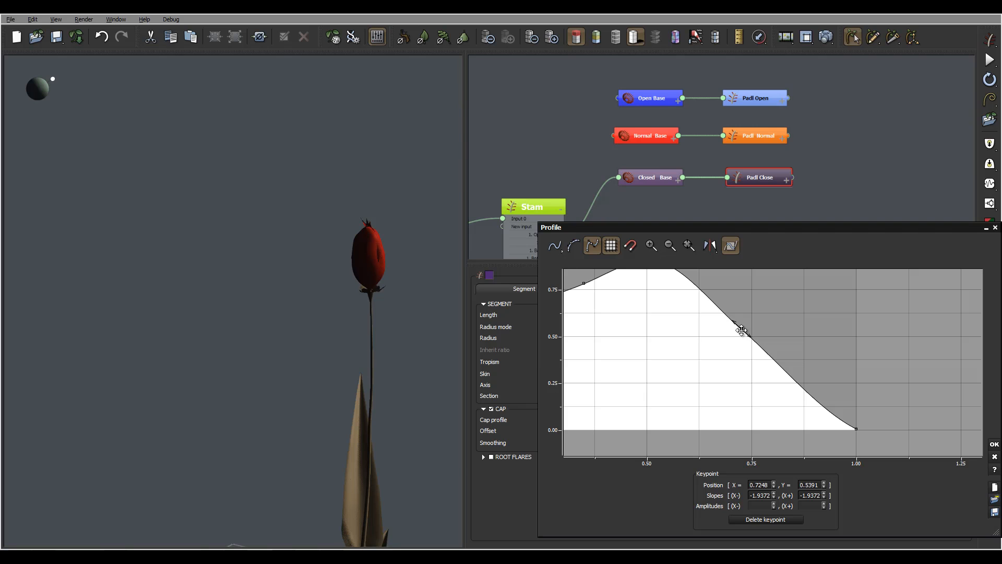
left_click_drag(741, 330, 750, 365)
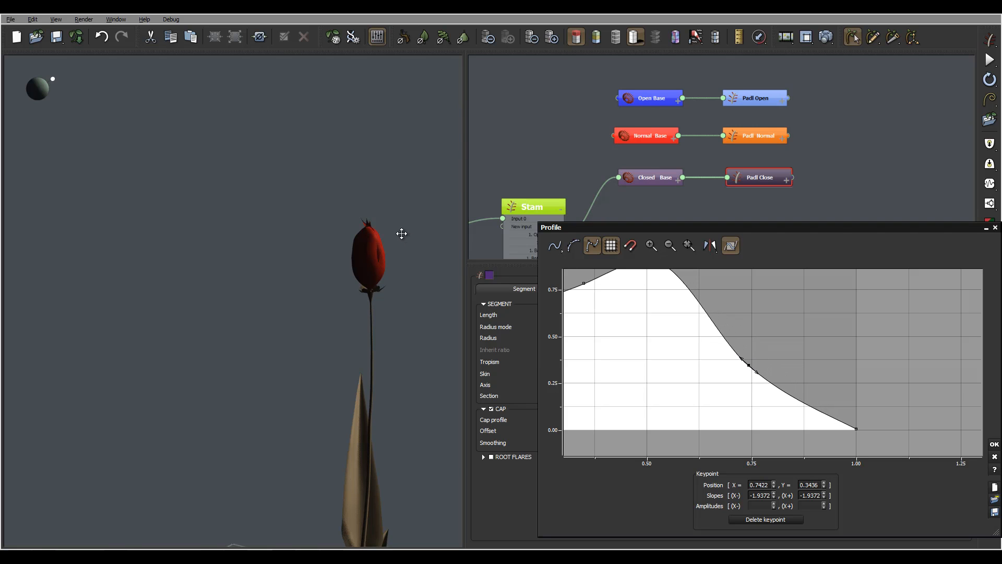
left_click_drag(382, 230, 437, 263)
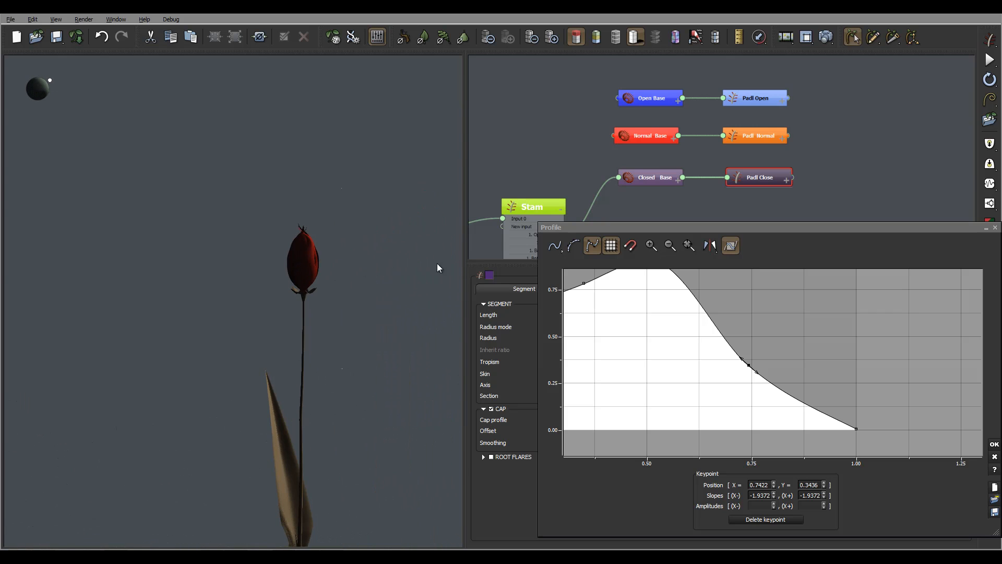
left_click(994, 444)
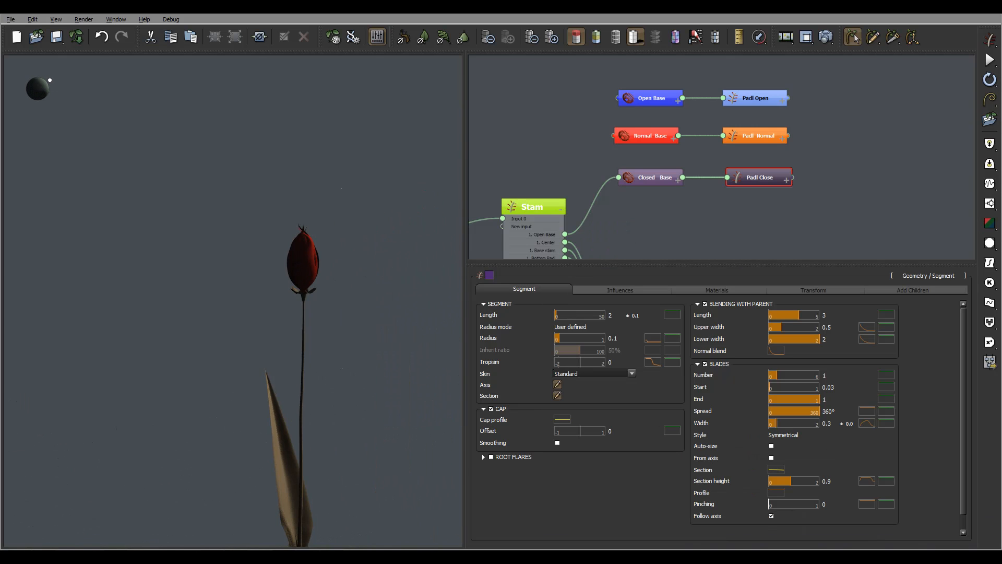
- Enable Local Bias 1 on Padl Close and set its type to Curl with a Z direction of -1
left_click(573, 292)
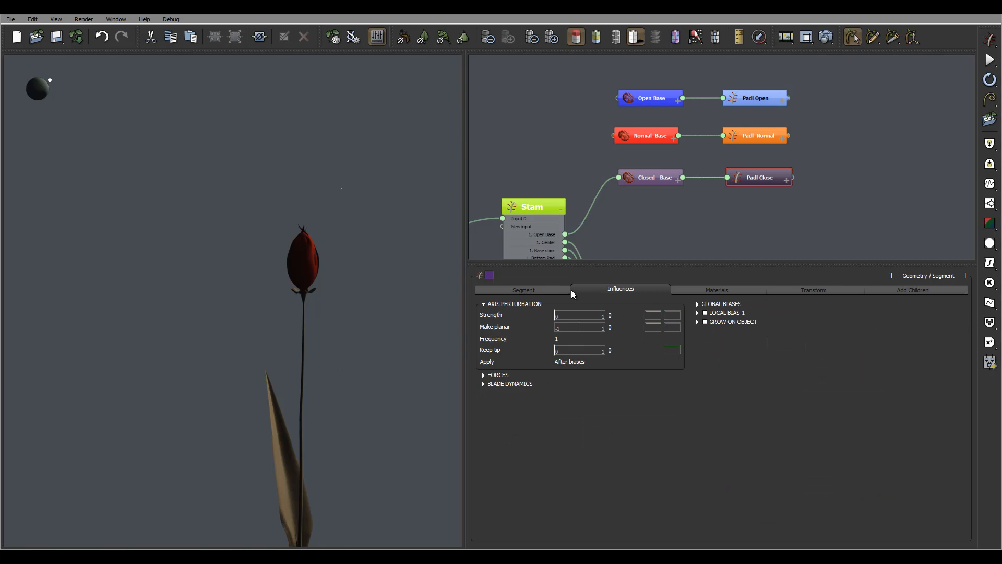
left_click(705, 312)
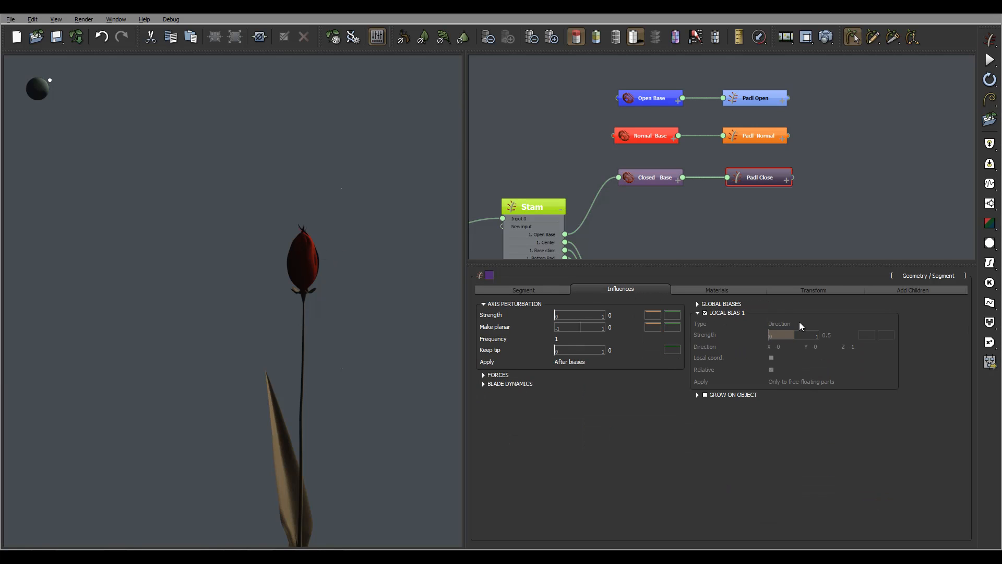
left_click(792, 316)
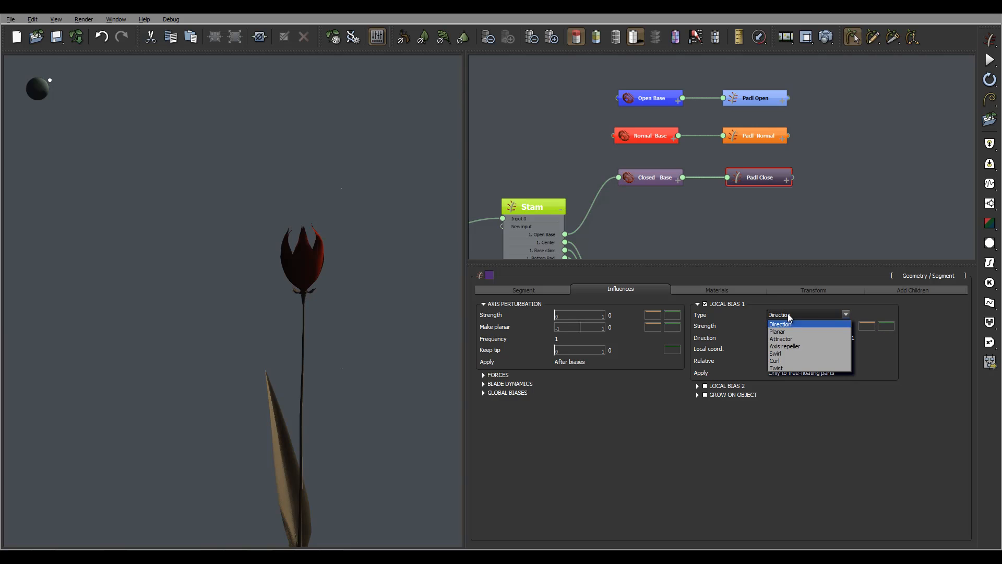
left_click(801, 364)
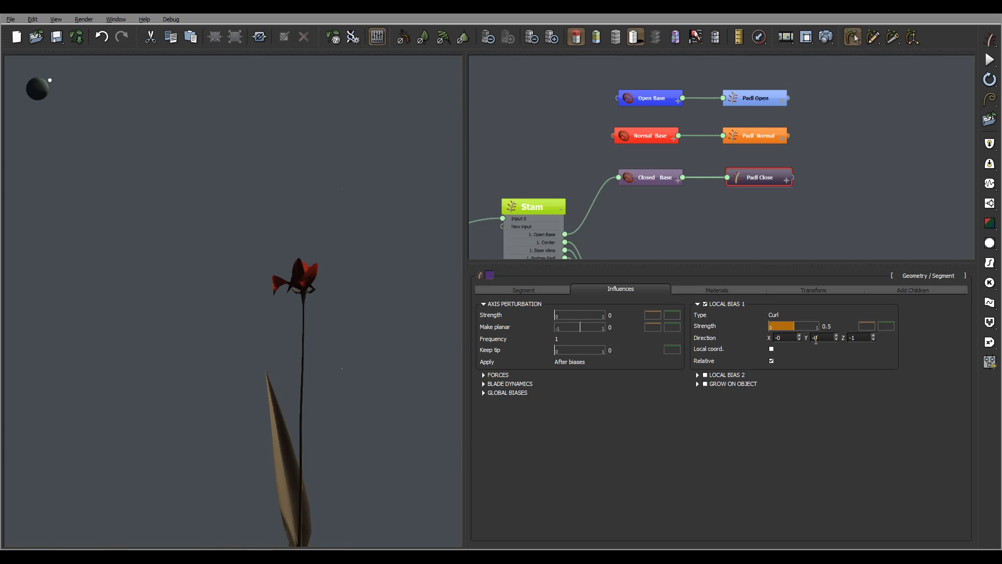
left_click(858, 338)
double_click(858, 340)
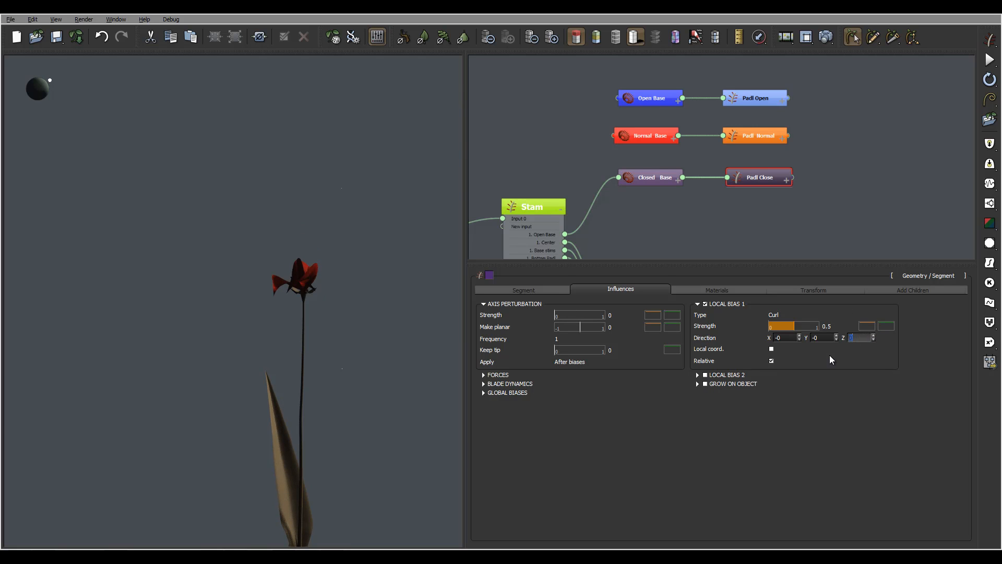
type("-1")
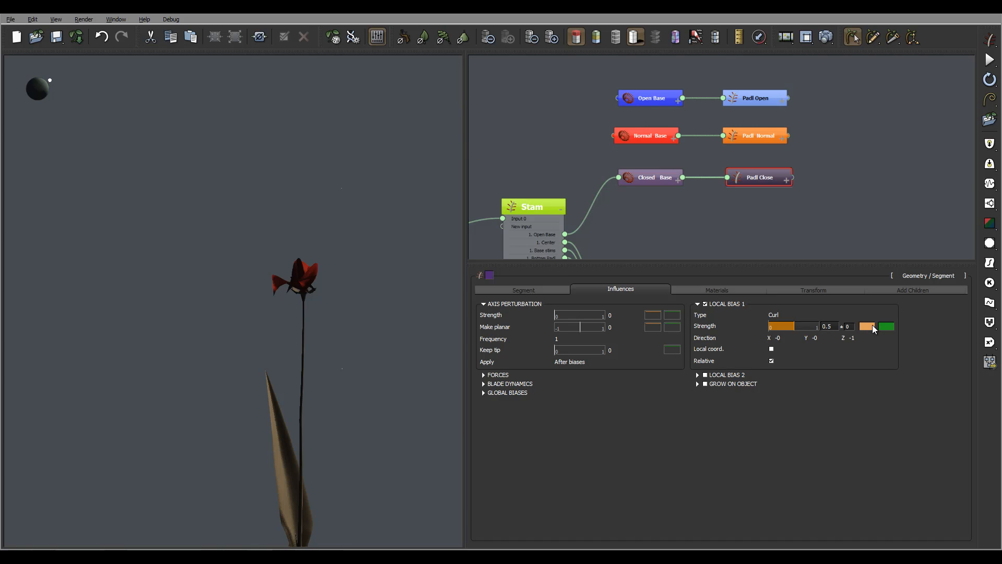
- In the curl bias strength profile, lower the start keypoint to 0 and add a keypoint at about (0.87, 0.01)
left_click(867, 327)
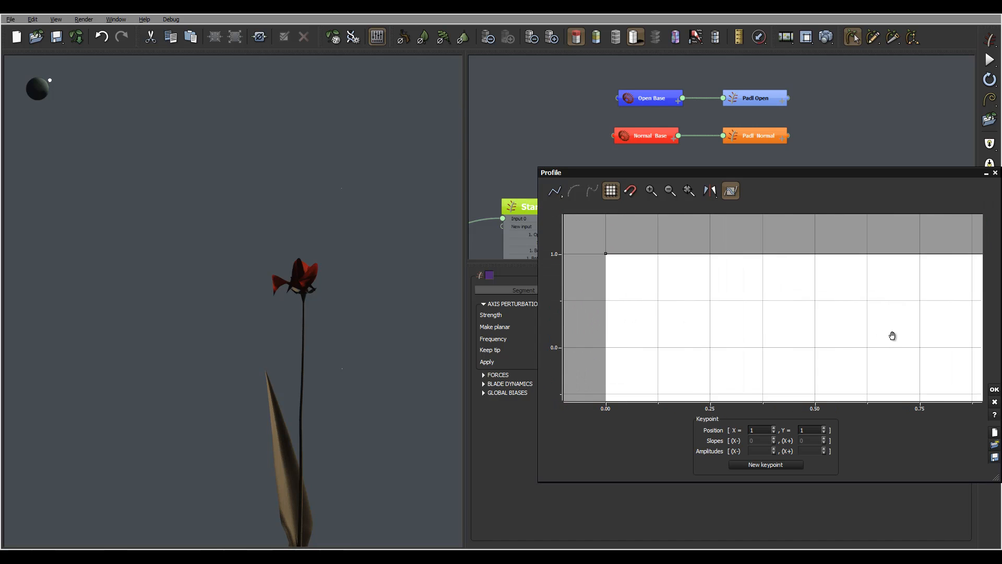
left_click_drag(603, 245, 602, 338)
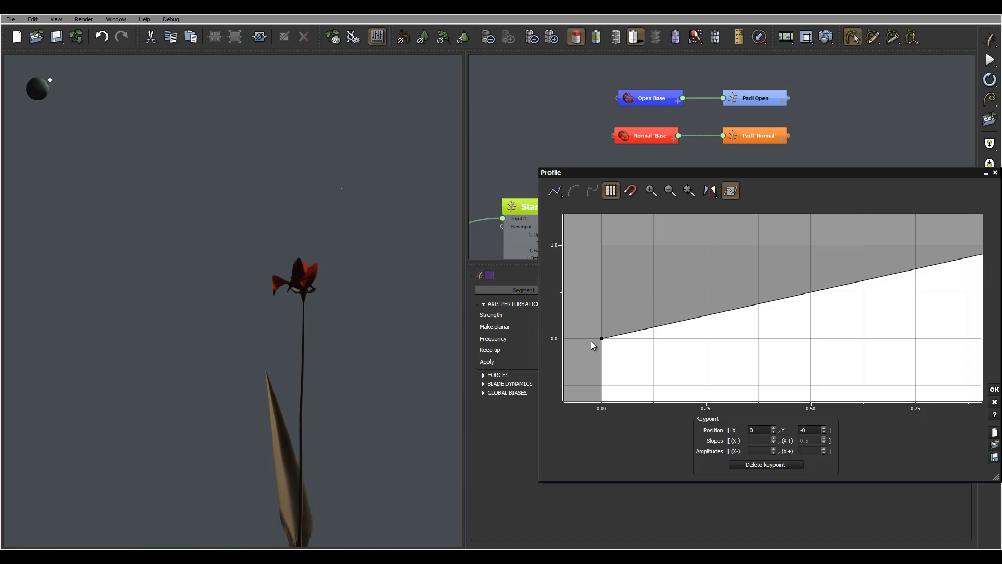
middle_click_drag(863, 286, 756, 275)
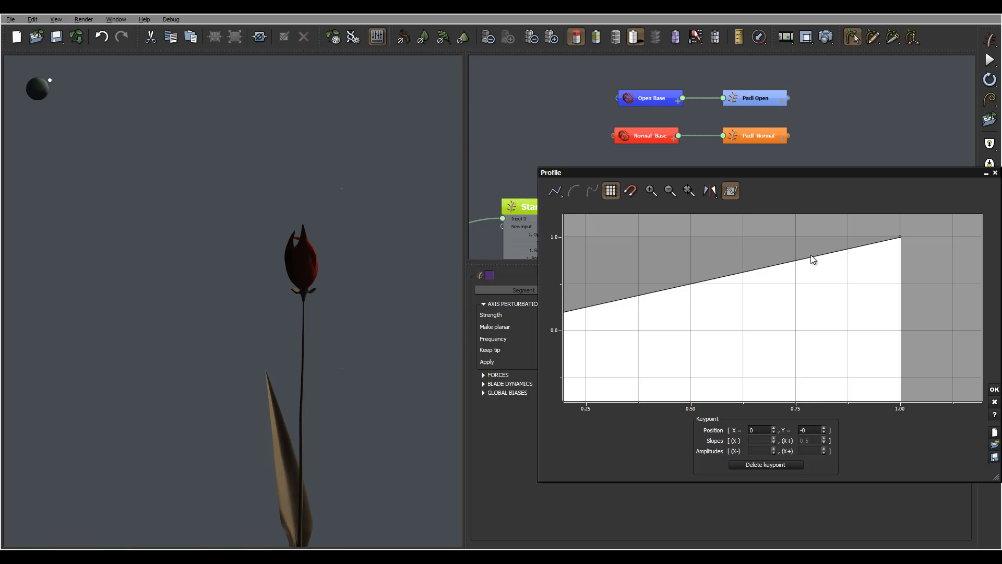
left_click(811, 255)
left_click(810, 255)
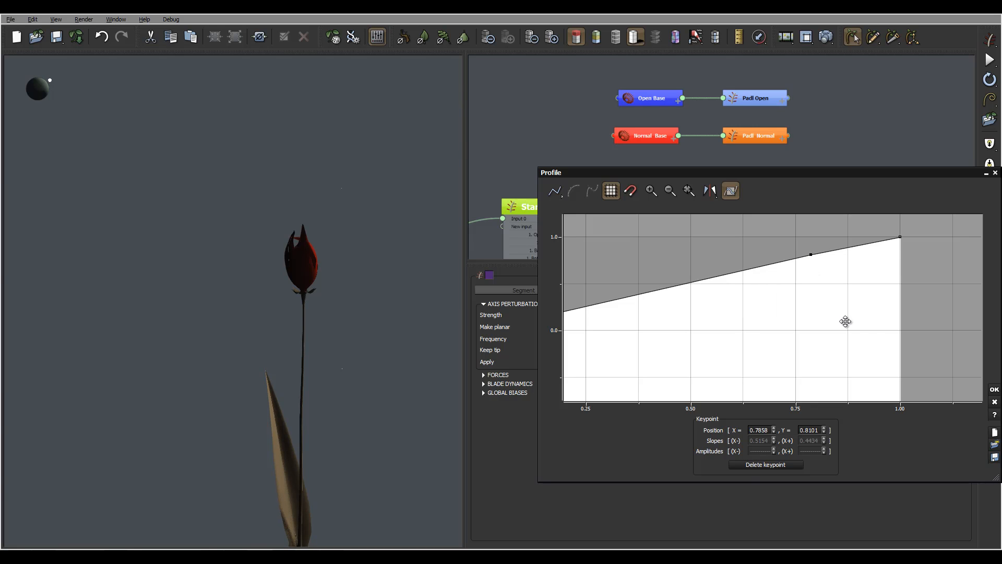
mouse_move(845, 320)
left_mouse_down()
mouse_move(857, 329)
mouse_move(848, 330)
left_mouse_up()
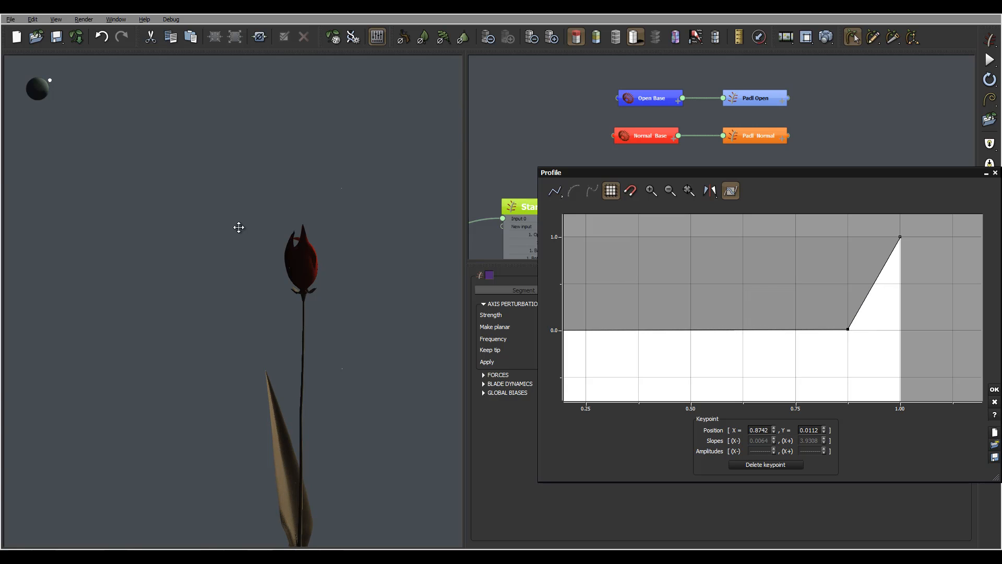
- Add another keypoint on the rising end of the strength profile and move it to about (0.91, 0.88)
right_click_drag(392, 239, 306, 228)
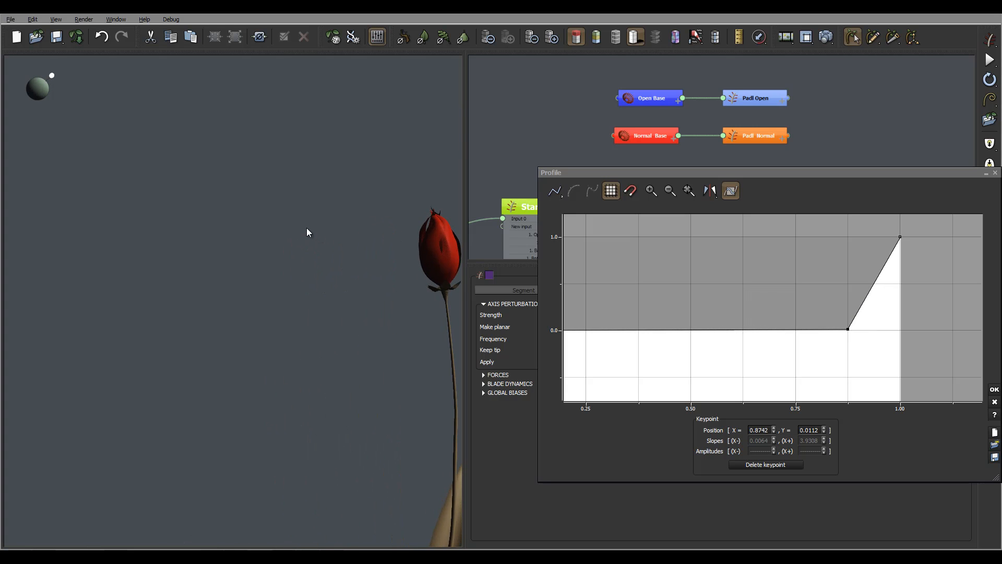
left_click(882, 267)
left_click(882, 266)
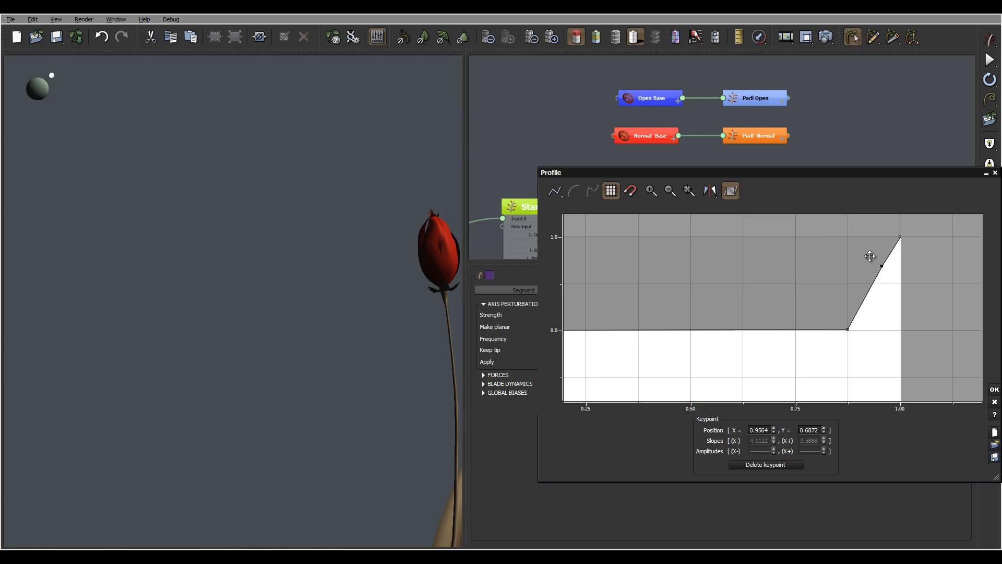
left_click_drag(869, 255, 861, 248)
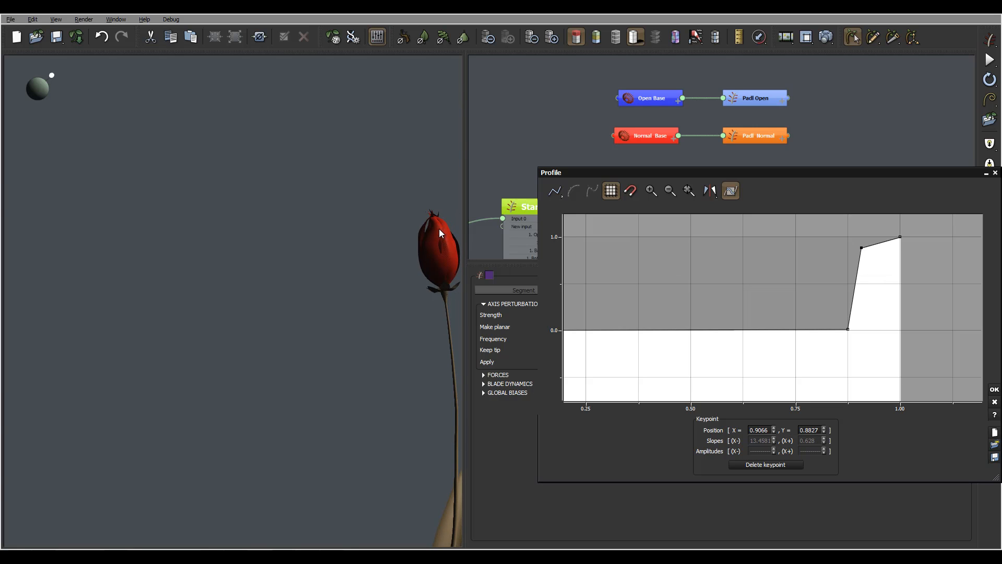
- Move the lower keypoint of the strength profile to about (0.69, 0.01) and apply the profile
left_click_drag(847, 331, 768, 329)
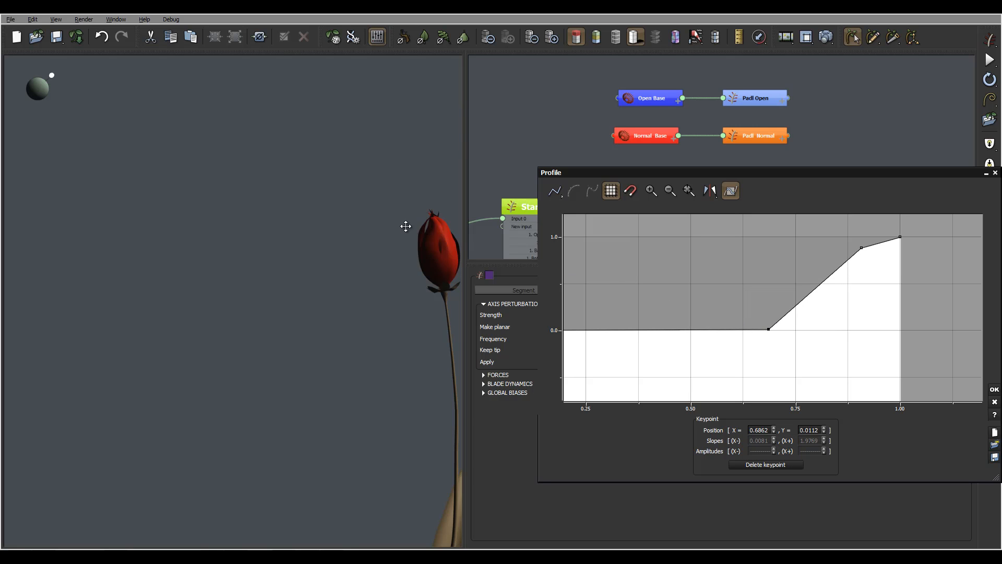
mouse_move(443, 227)
right_mouse_down()
mouse_move(476, 228)
mouse_move(478, 253)
right_mouse_up()
left_click(994, 389)
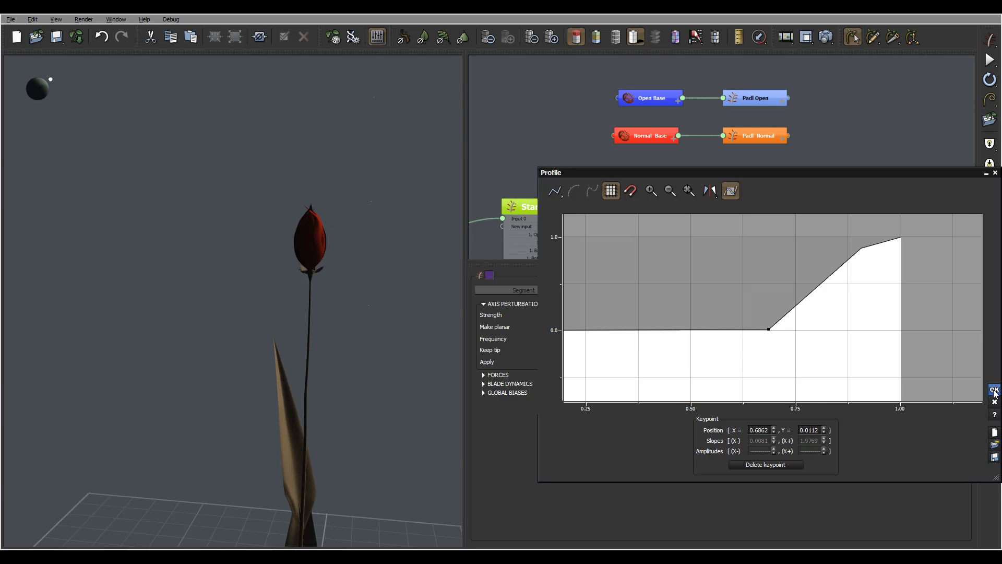
- Set the Z offset of the Closed Base node to -0.15
mouse_move(336, 235)
right_mouse_down()
mouse_move(332, 214)
mouse_move(325, 239)
right_mouse_up()
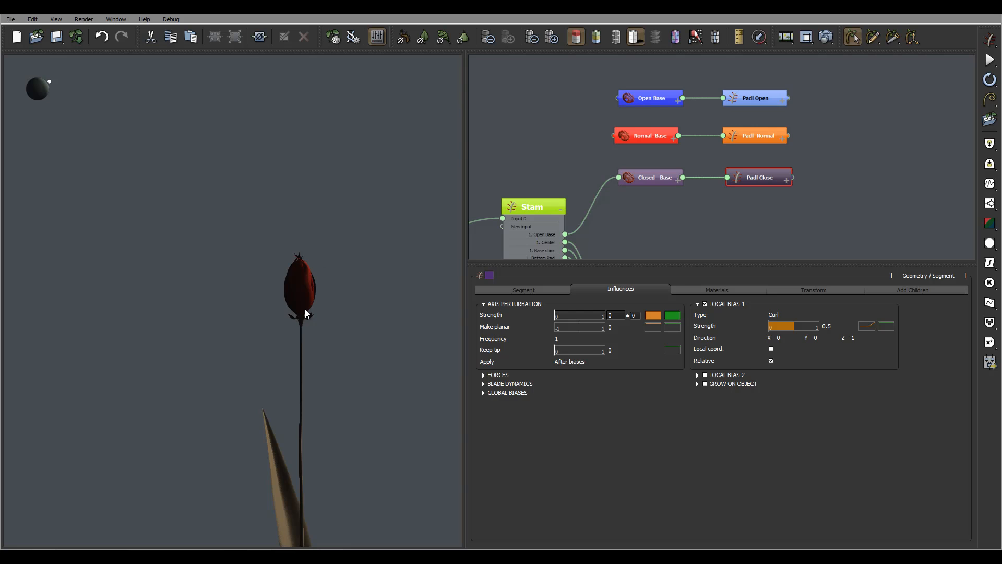
scroll(305, 309, "up", 4)
right_click_drag(305, 309, 334, 297)
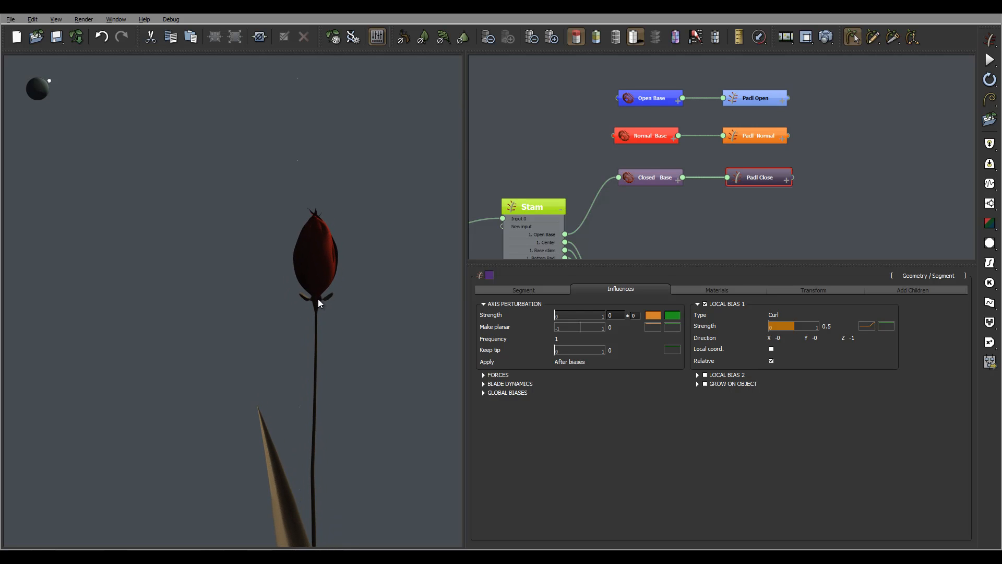
left_click(654, 179)
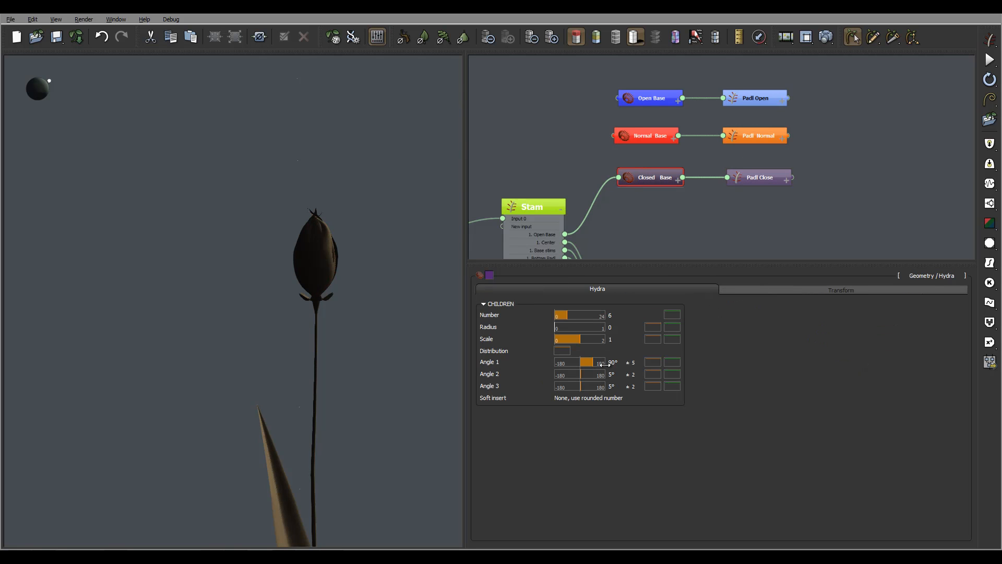
left_click(809, 290)
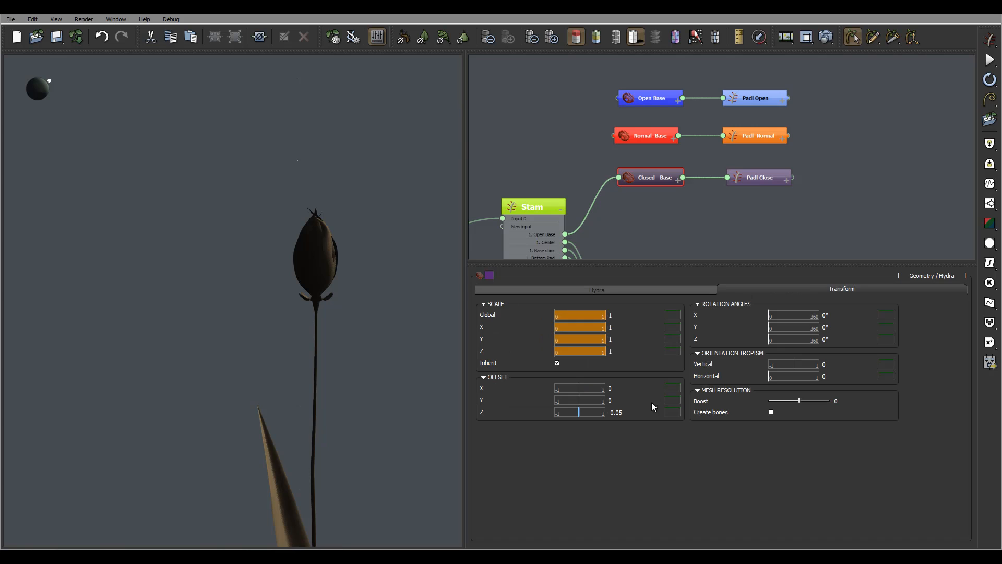
left_click(672, 412)
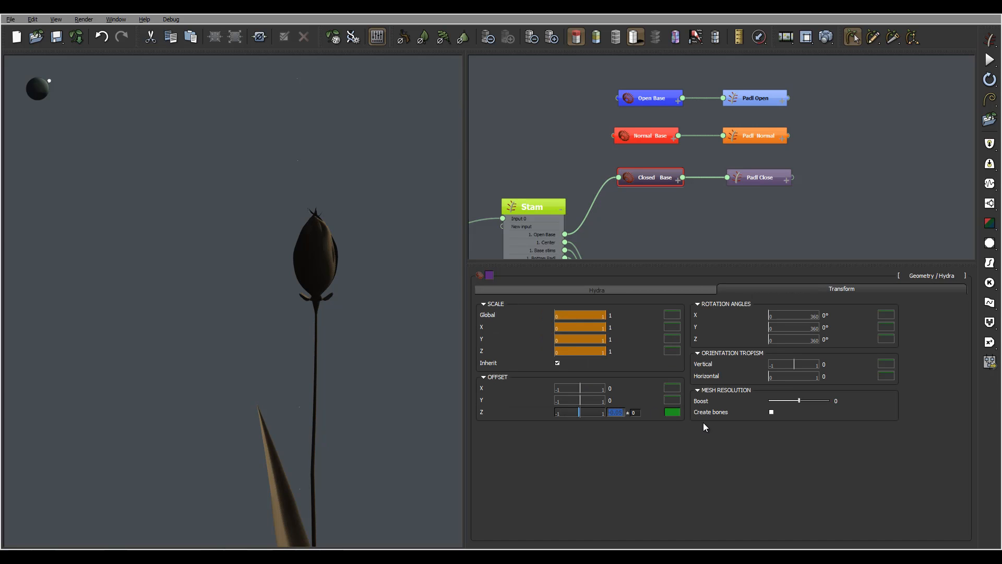
type("-0.1")
key("Return")
type("-0.15")
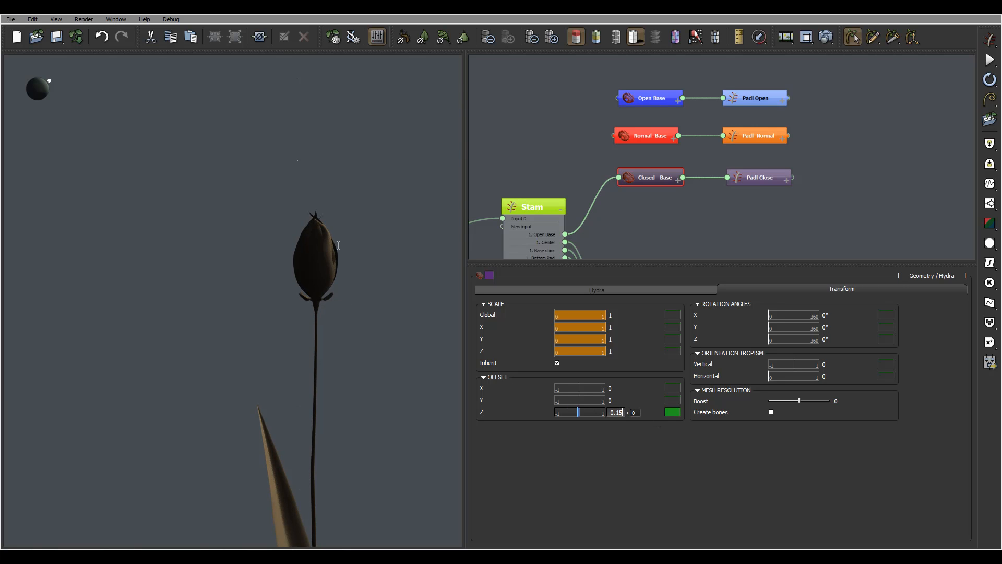
key("Return")
- Adjust the preview light direction to brighten the closed tulip and its leaf, and inspect the whole plant
right_click_drag(329, 273, 256, 239)
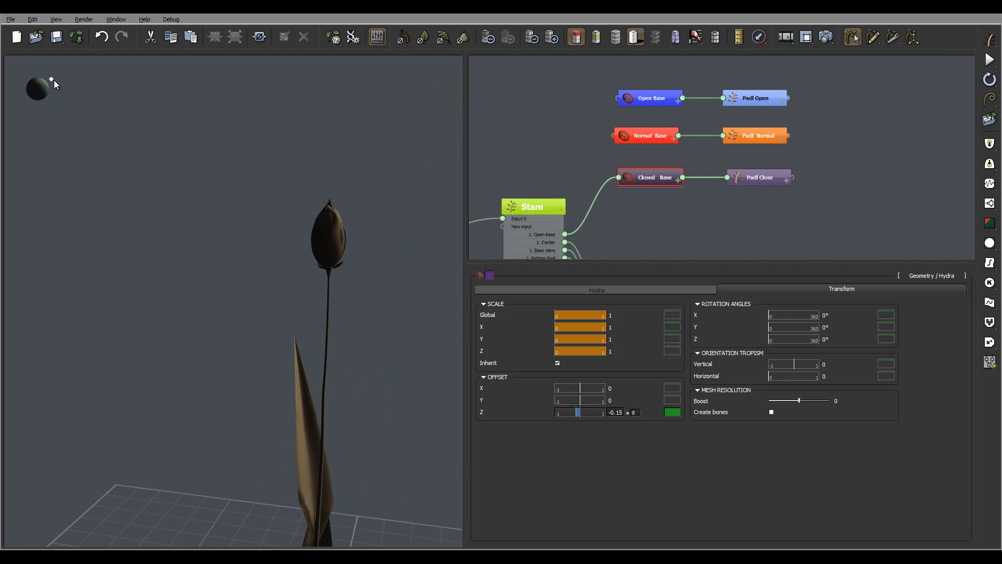
mouse_move(54, 84)
left_mouse_down()
mouse_move(26, 93)
mouse_move(17, 80)
mouse_move(36, 117)
mouse_move(16, 88)
mouse_move(31, 89)
left_mouse_up()
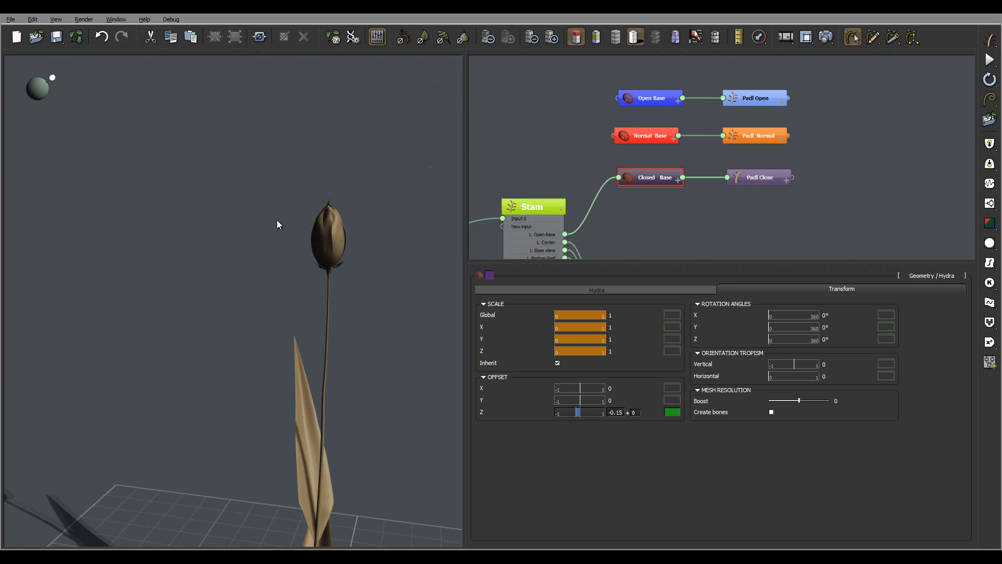
right_click_drag(277, 220, 310, 219)
mouse_move(824, 168)
middle_mouse_down()
mouse_move(841, 123)
mouse_move(832, 155)
middle_mouse_up()
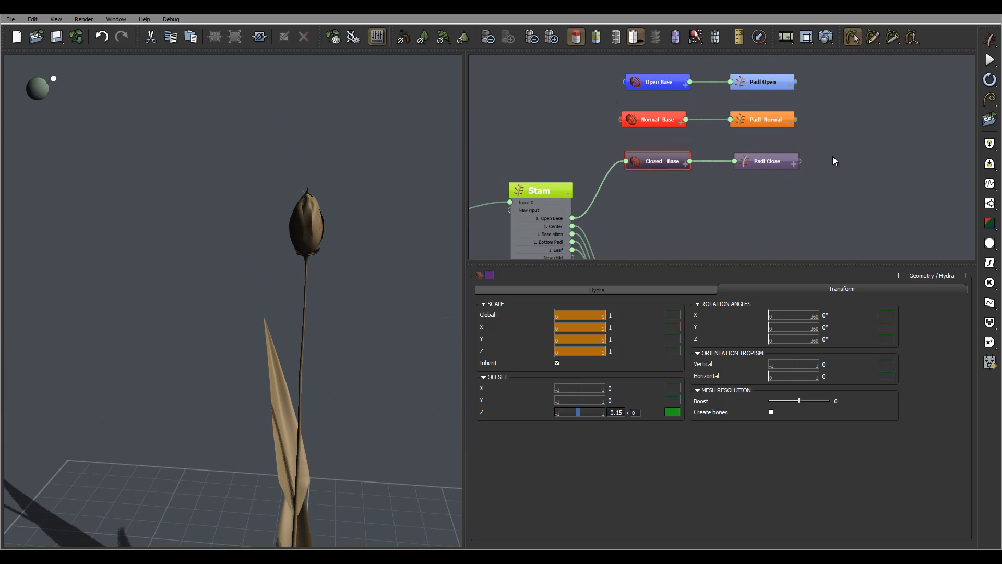
right_click_drag(355, 173, 332, 199)
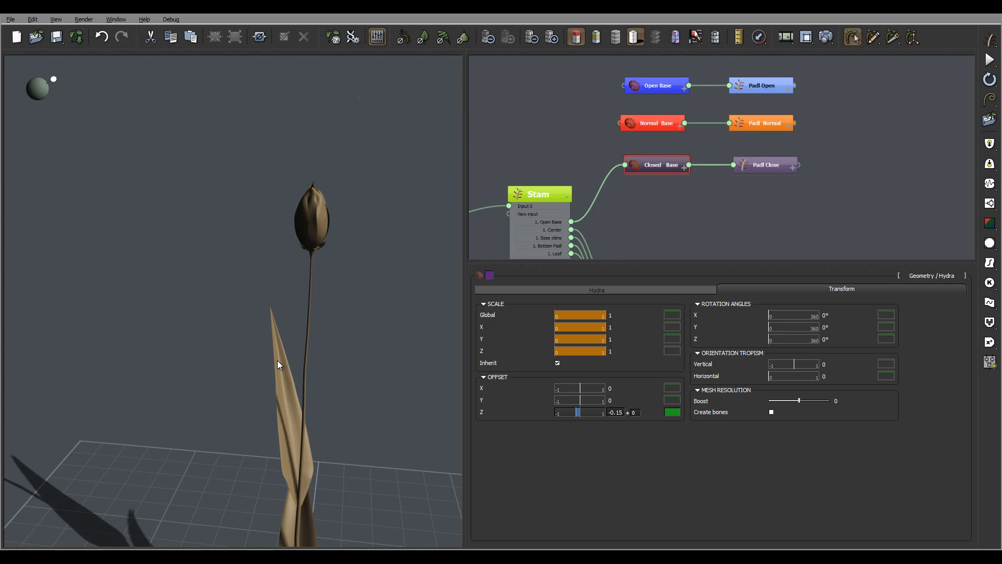
right_click_drag(366, 327, 407, 281)
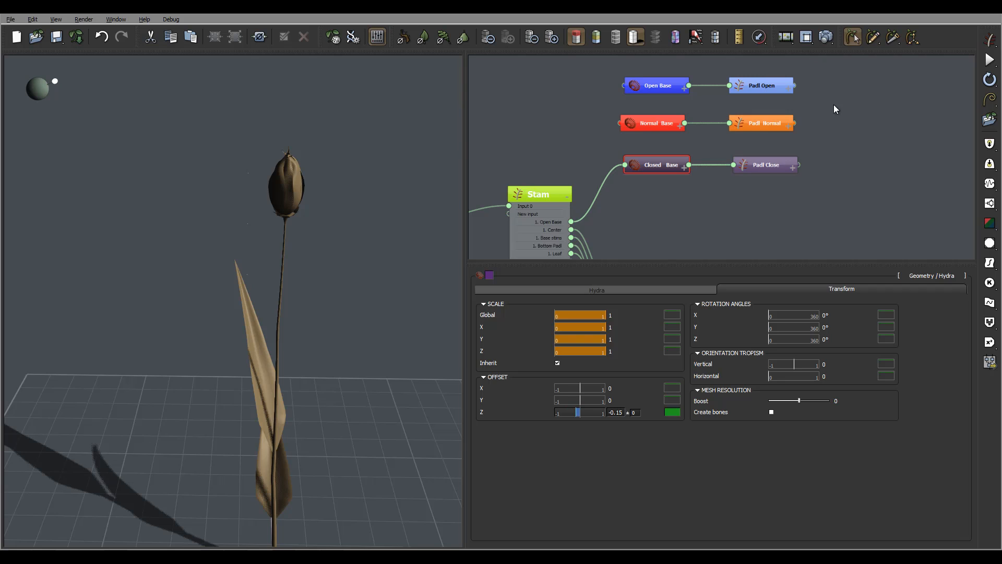
- Duplicate the Open Base and Padl Open nodes and place the copies below the Closed Base row
middle_click_drag(836, 124, 861, 100)
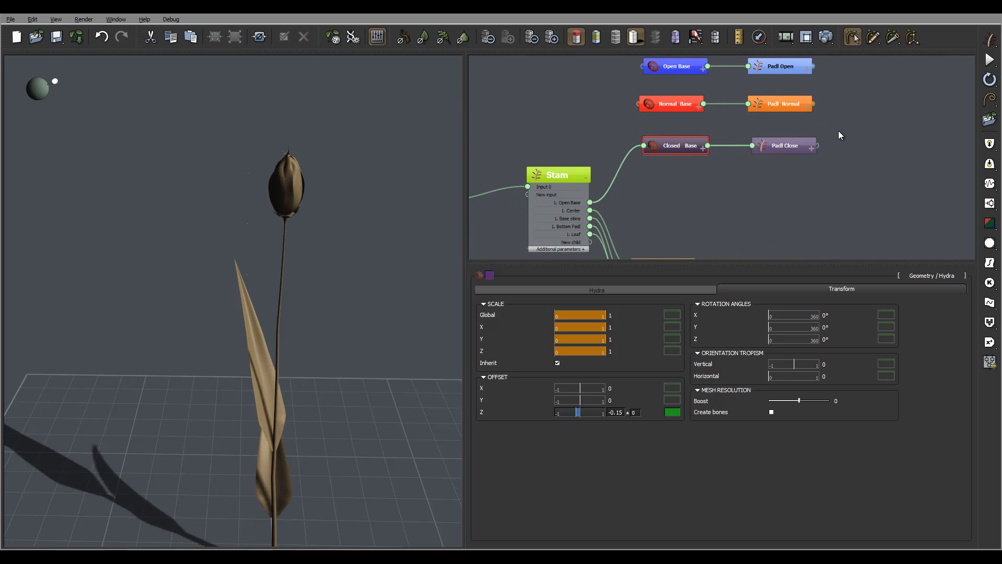
left_click_drag(853, 126, 652, 169)
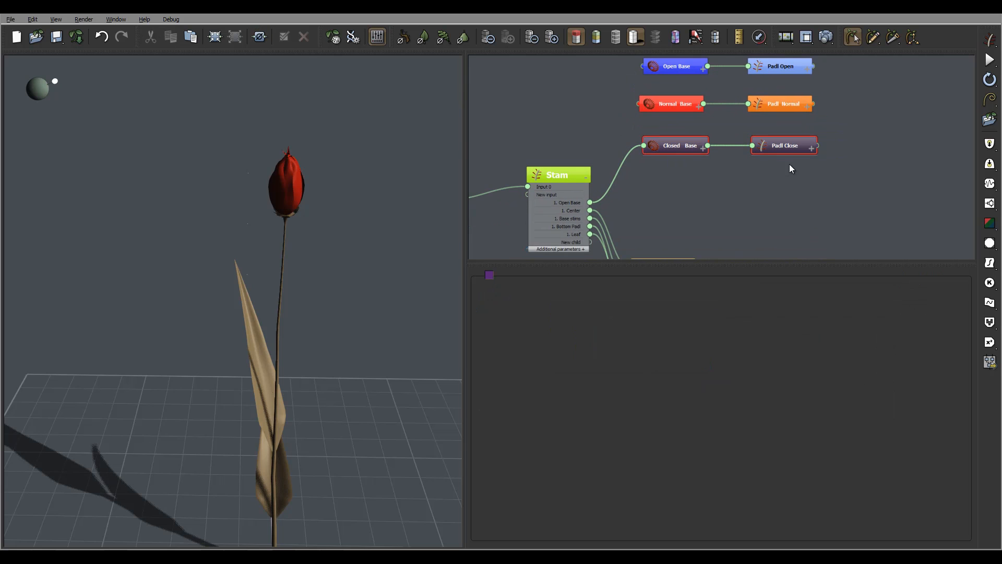
mouse_move(891, 103)
middle_mouse_down()
mouse_move(888, 135)
mouse_move(888, 115)
middle_mouse_up()
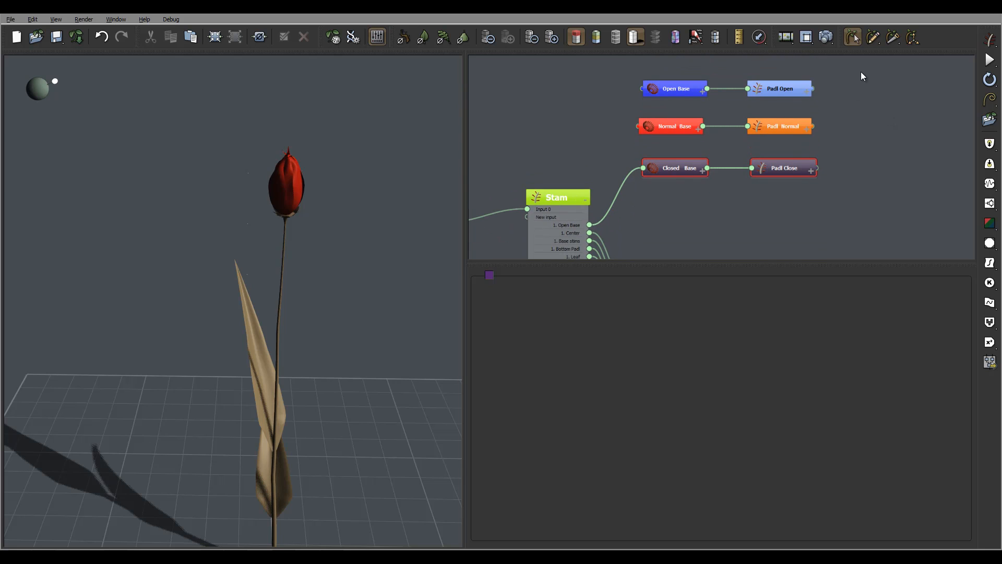
left_click_drag(860, 70, 791, 205)
key("ctrl+c")
key("ctrl+v")
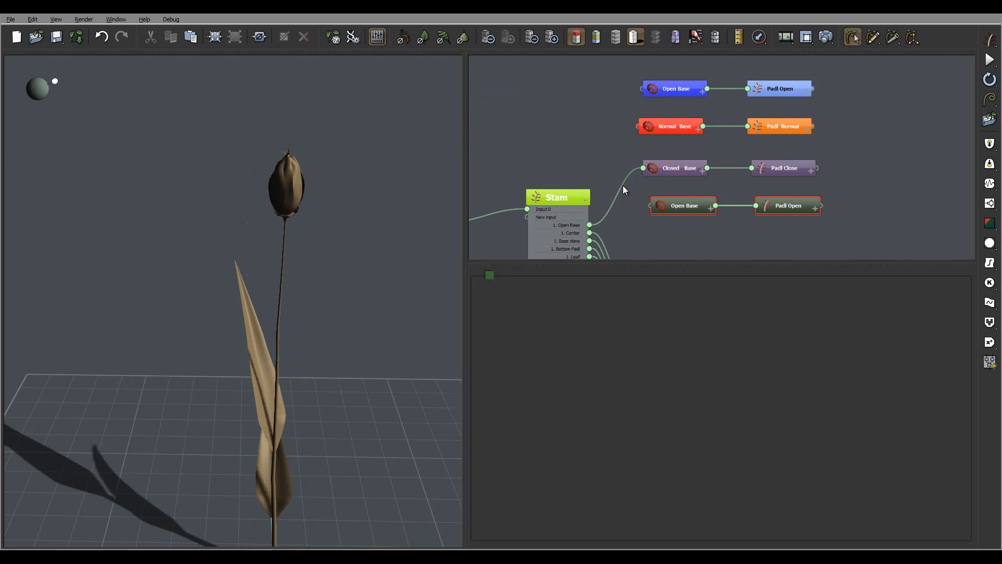
- Remove the link from Stam to Closed Base and connect the duplicated Open Base to Stam's Open Base output
left_click(622, 186)
key("Delete")
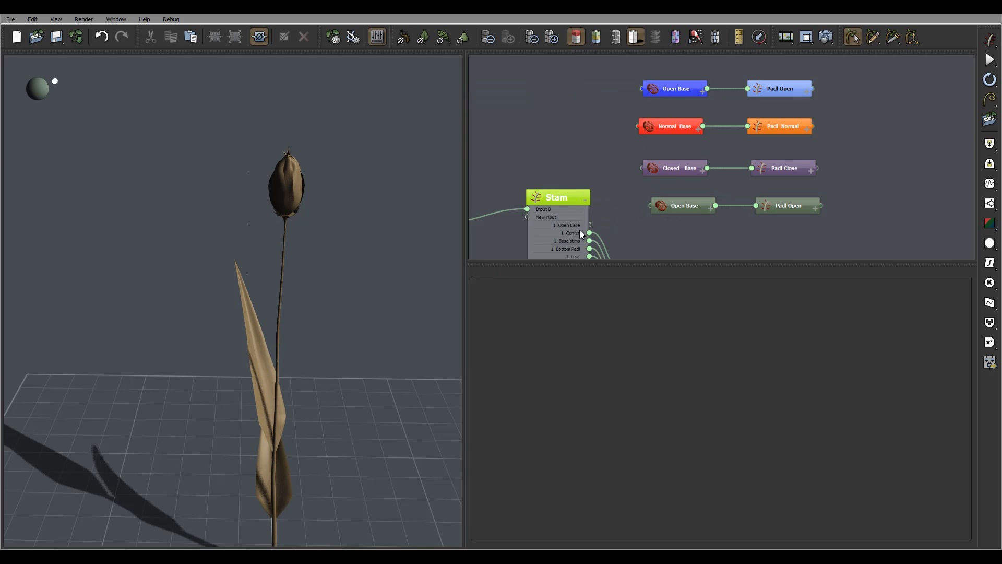
left_click(659, 208)
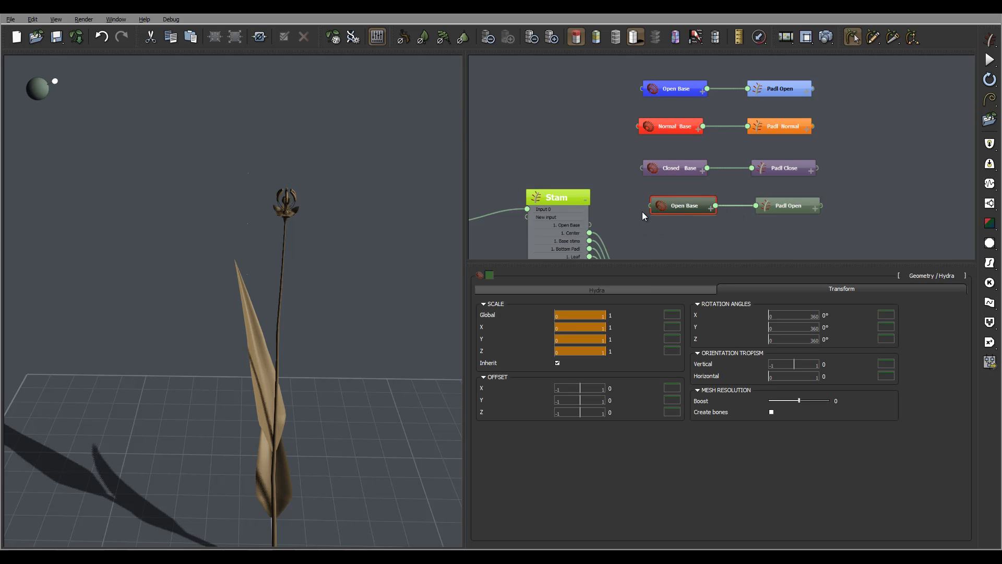
left_click_drag(651, 205, 590, 224)
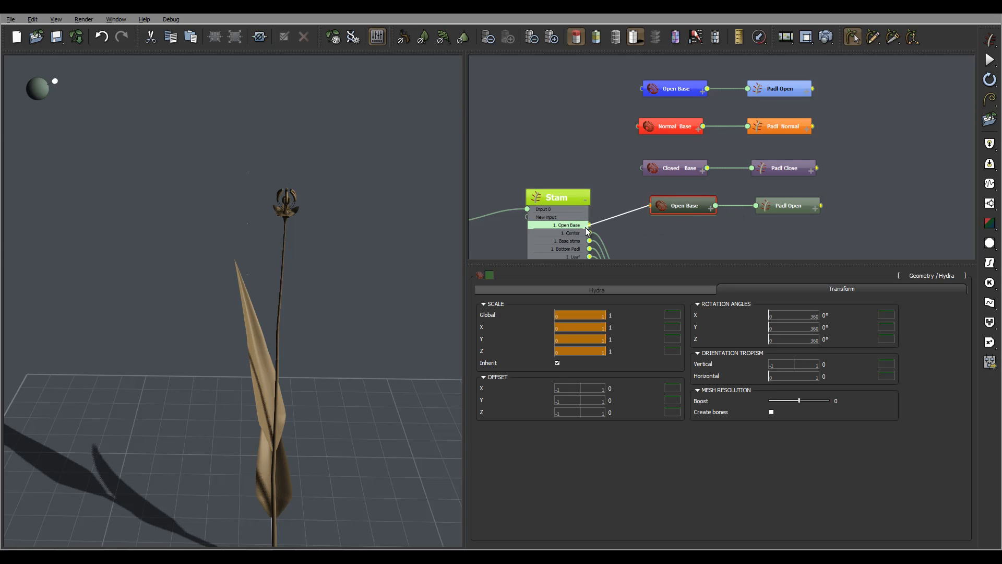
- Rename the duplicated Open Base node connected to Stam as Dead Base
left_click(697, 205)
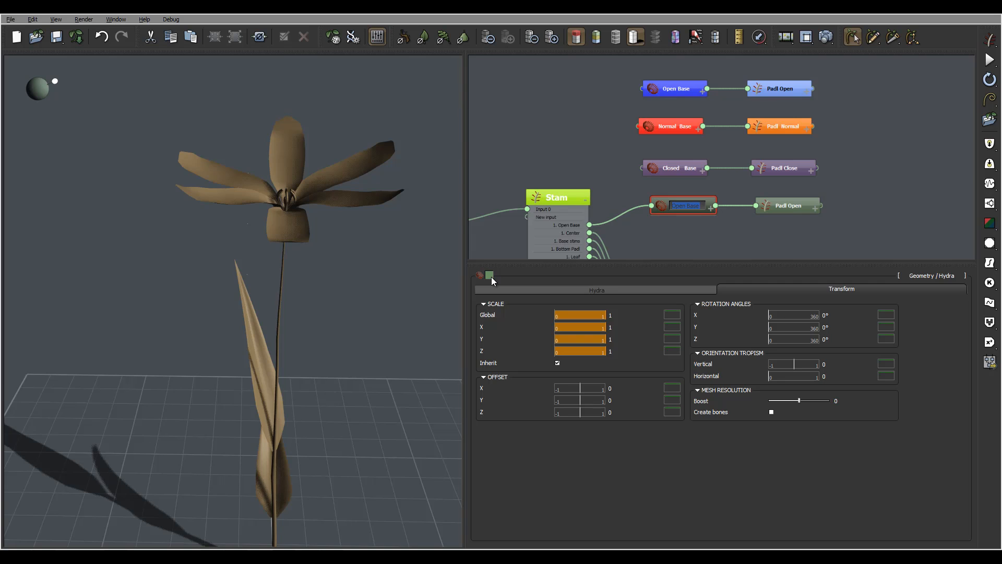
left_click(866, 195)
middle_click_drag(860, 200, 837, 187)
left_click(658, 174)
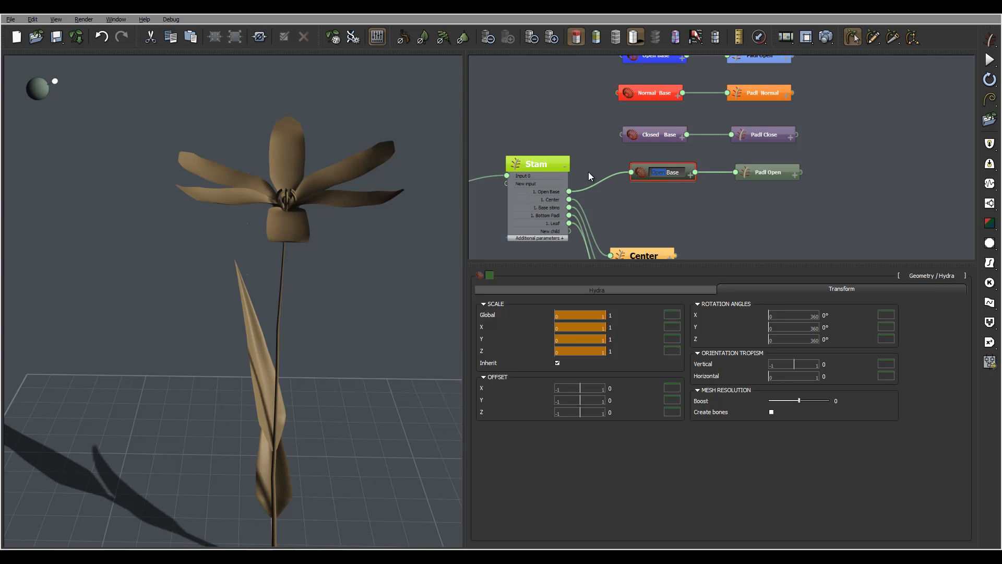
type("Dead")
key("Return")
- Rename the duplicated Padl Open node attached to Dead Base as Padl Dead
left_click(765, 177)
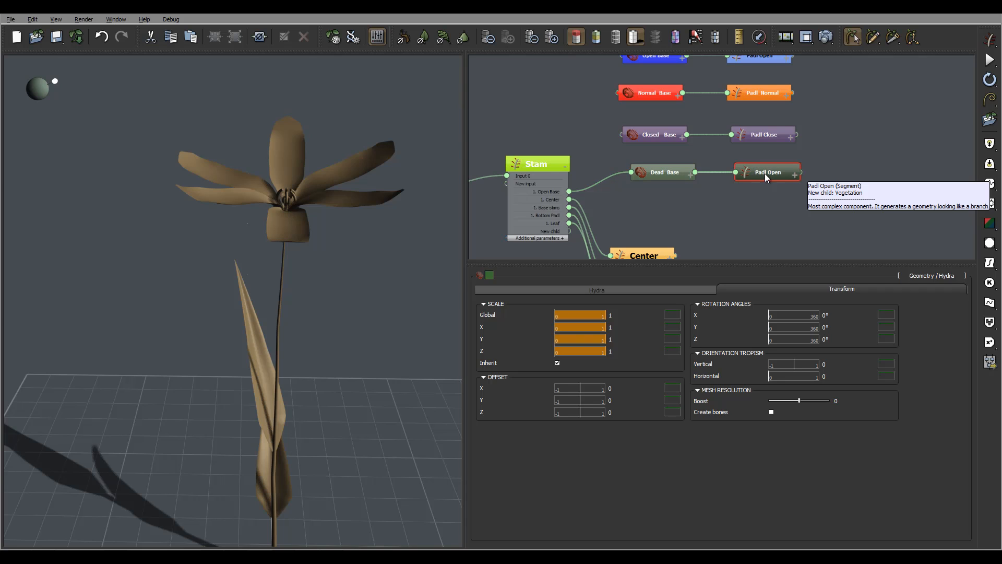
double_click(760, 174)
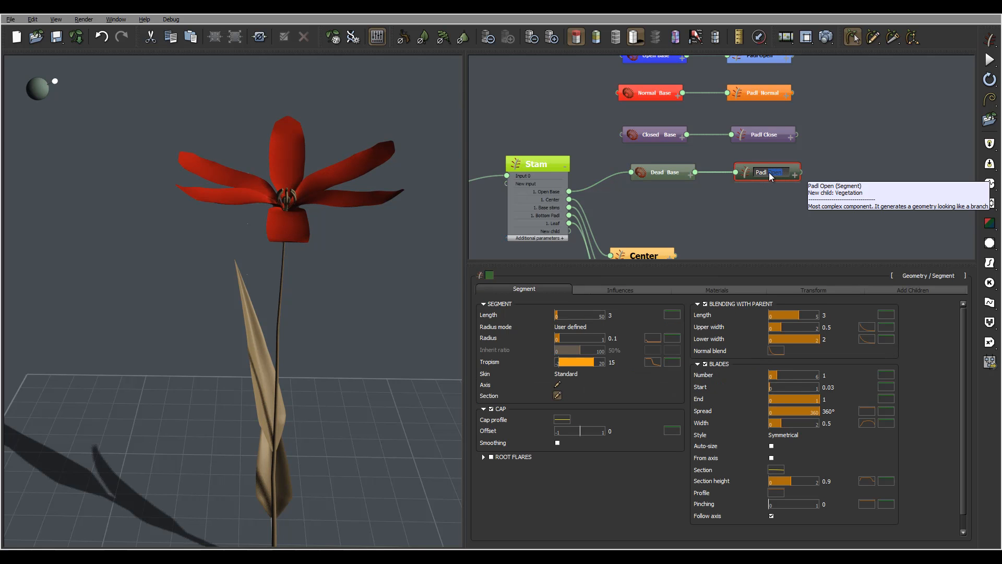
type("Dead")
key("Return")
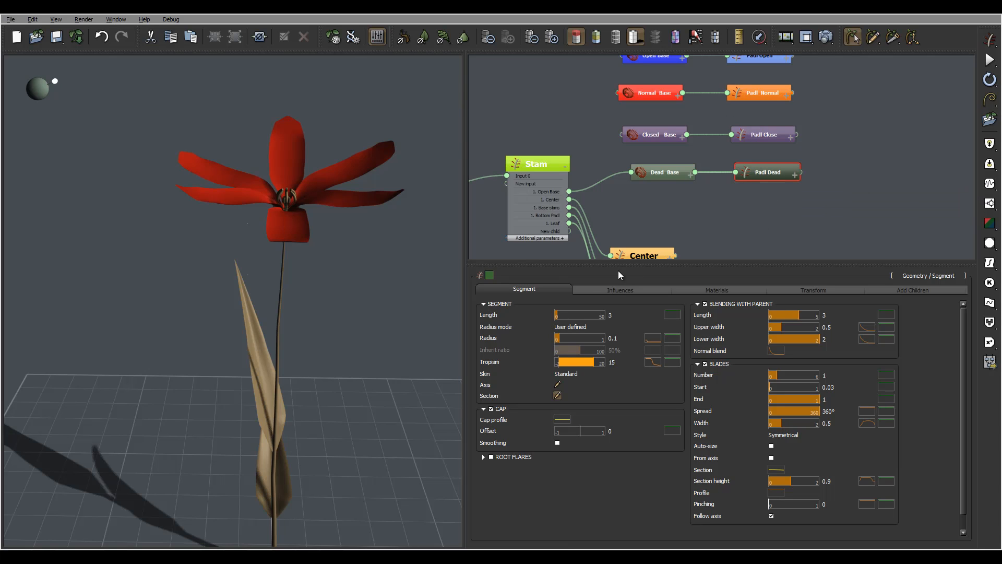
- Set Angle 1 of the Dead Base node's children to 0° so the petals droop
left_click(673, 168)
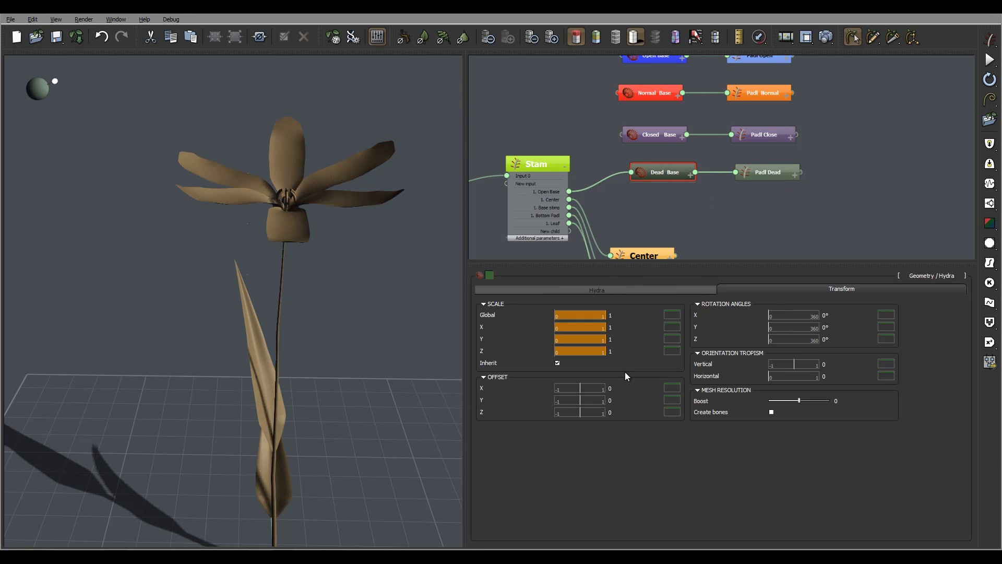
left_click(558, 291)
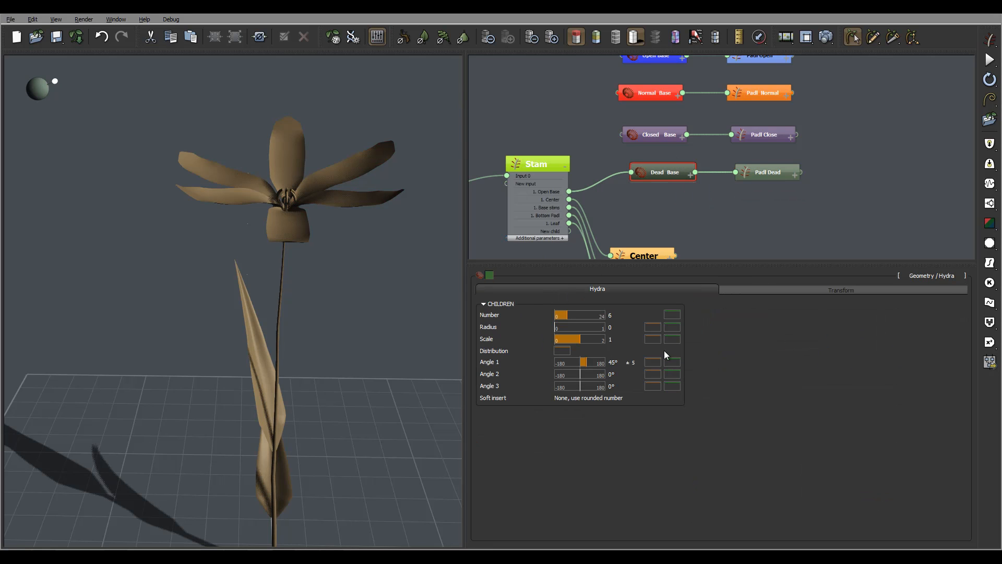
double_click(617, 362)
type("0")
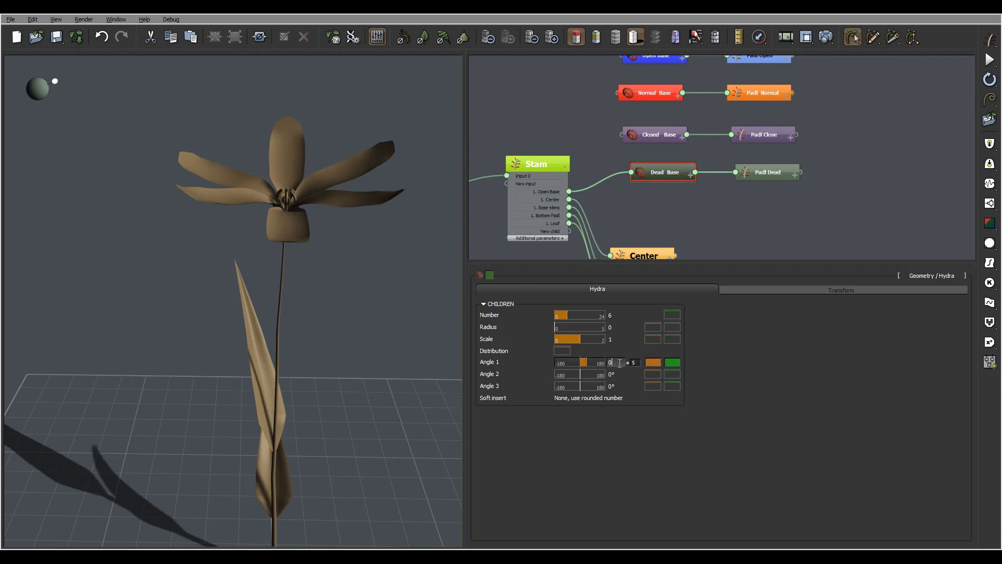
key("Return")
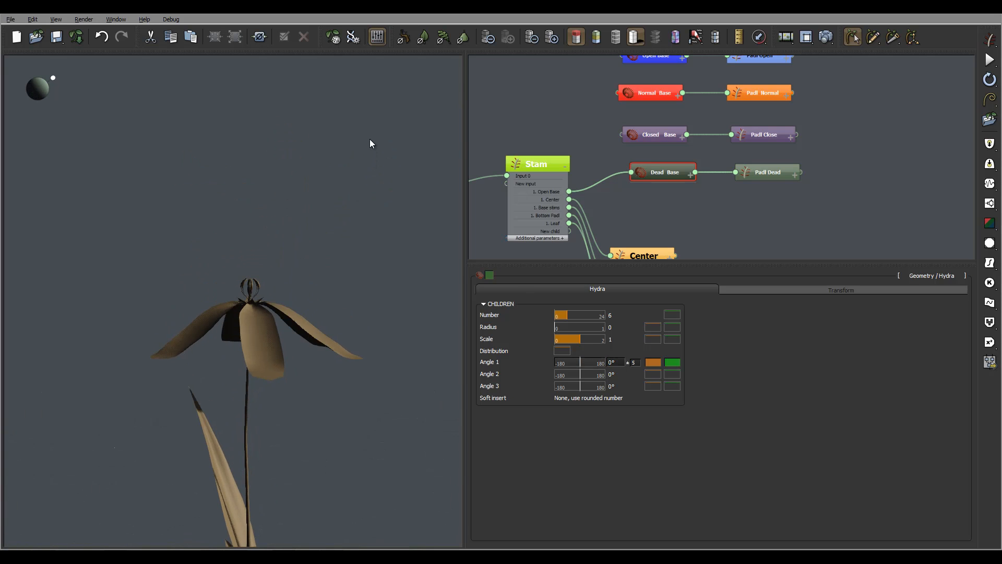
left_click_drag(368, 131, 352, 211)
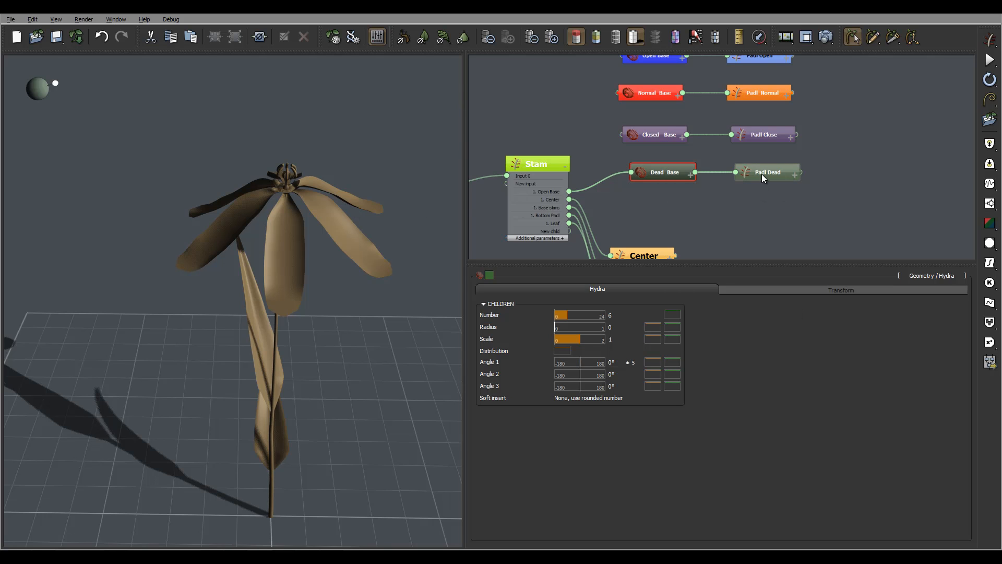
- Try 5 children with a random variation of 1 on the Dead Base node
left_click(775, 174)
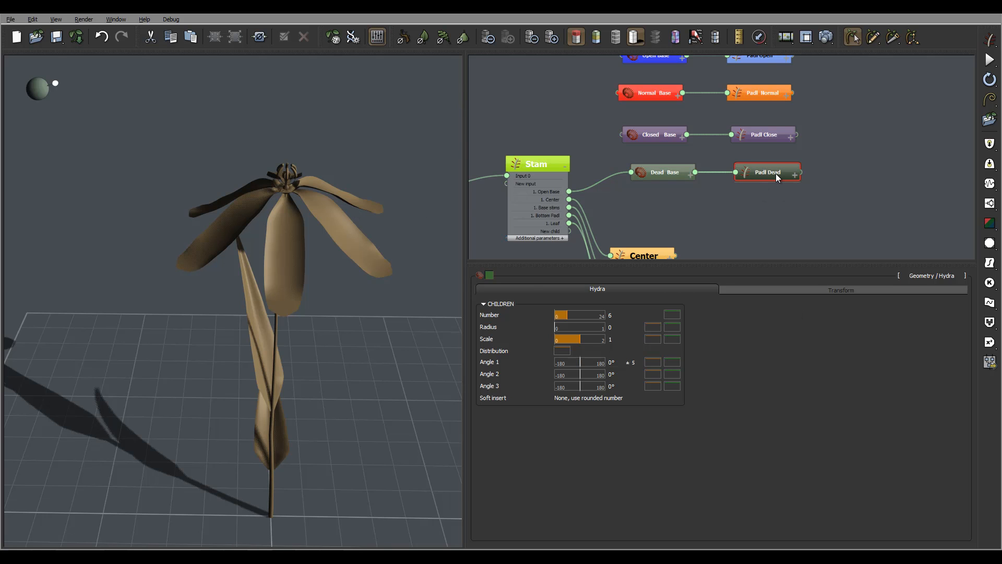
left_click(678, 174)
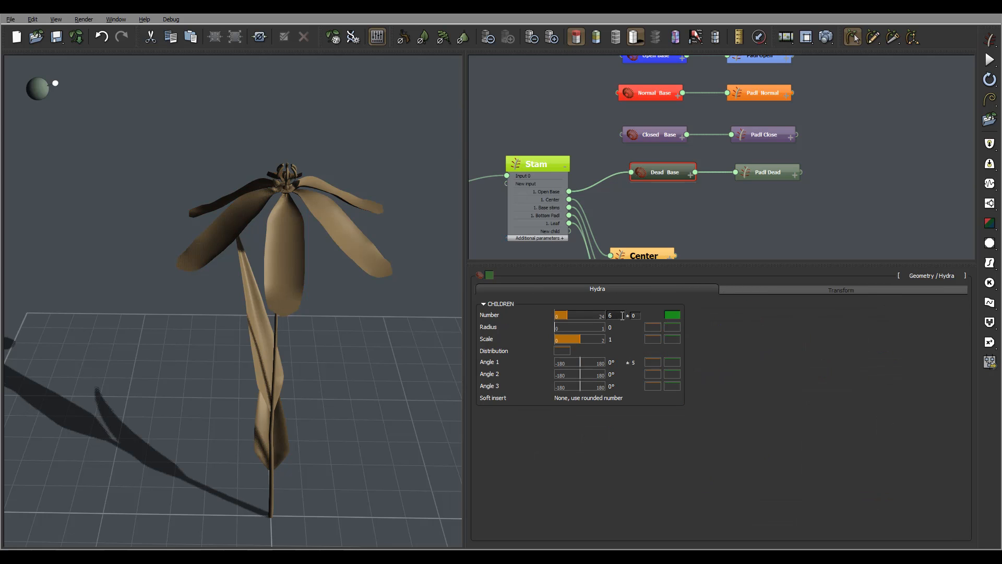
key("Return")
left_click_drag(341, 179, 356, 204)
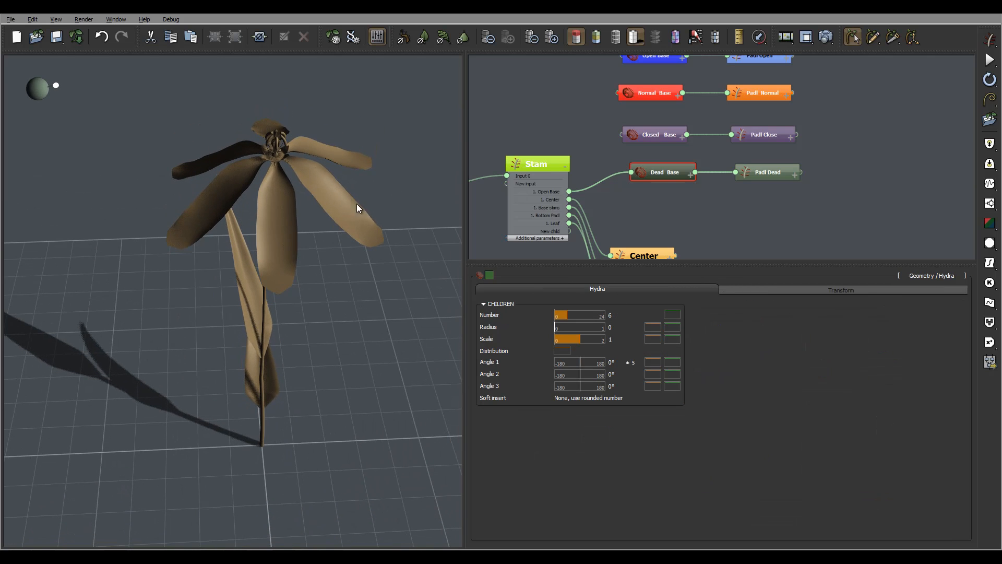
left_click(616, 315)
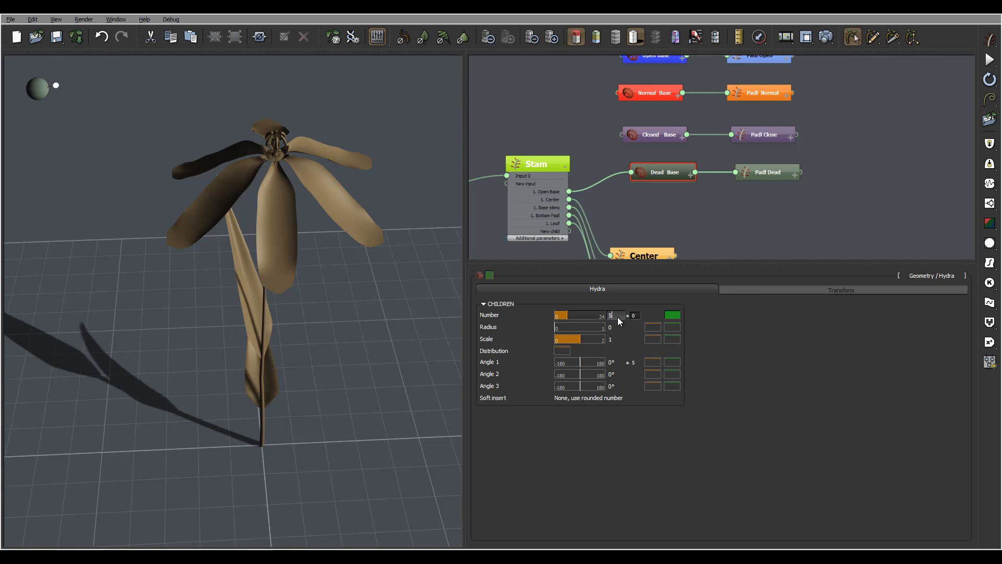
left_click(637, 315)
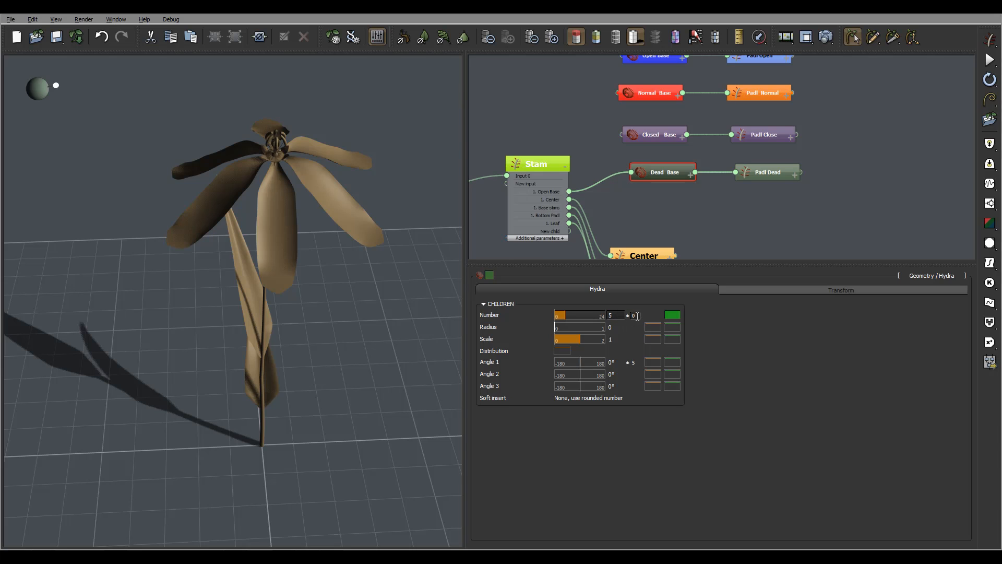
double_click(636, 316)
type("1")
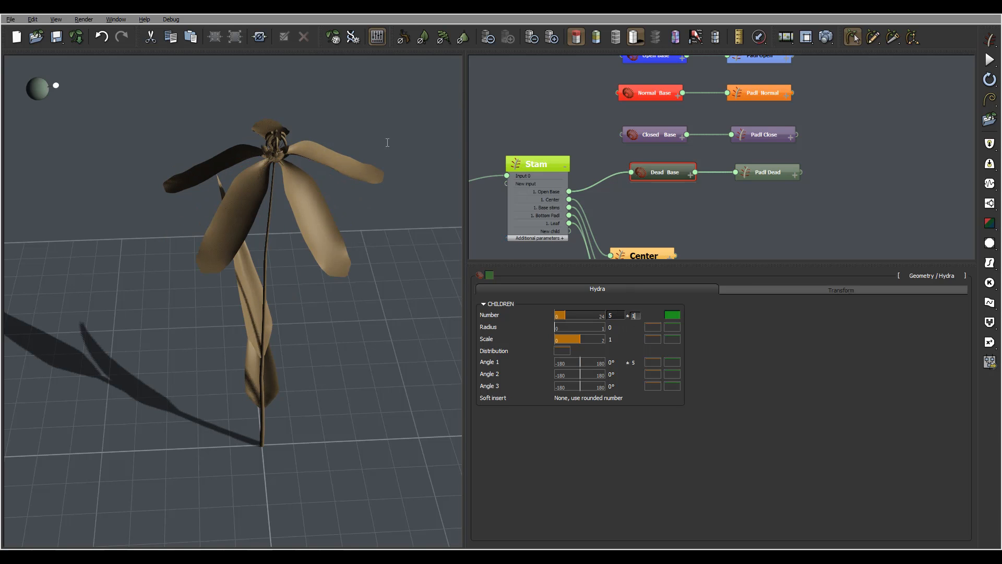
mouse_move(356, 121)
right_mouse_down()
mouse_move(355, 165)
mouse_move(354, 137)
mouse_move(367, 137)
right_mouse_up()
- Set the Dead Base child number back to 6, try a variation of 10, and reset the variation to 0
double_click(614, 315)
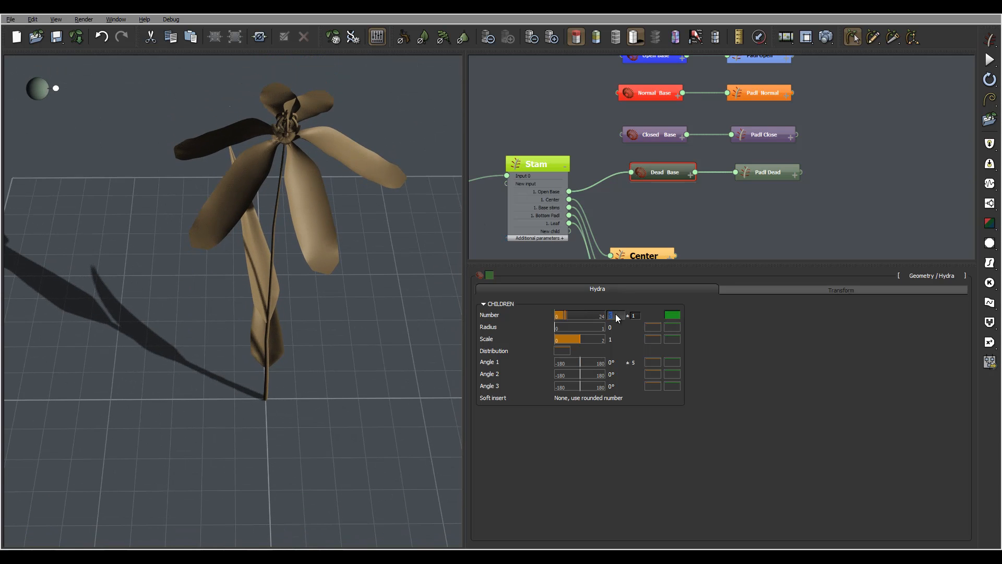
type("6")
left_click(641, 315)
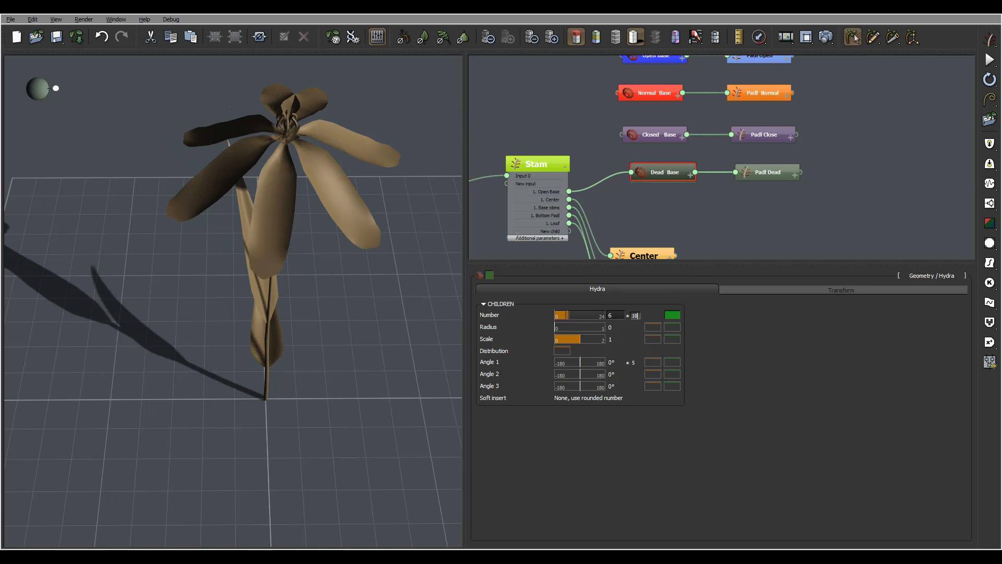
key("Return")
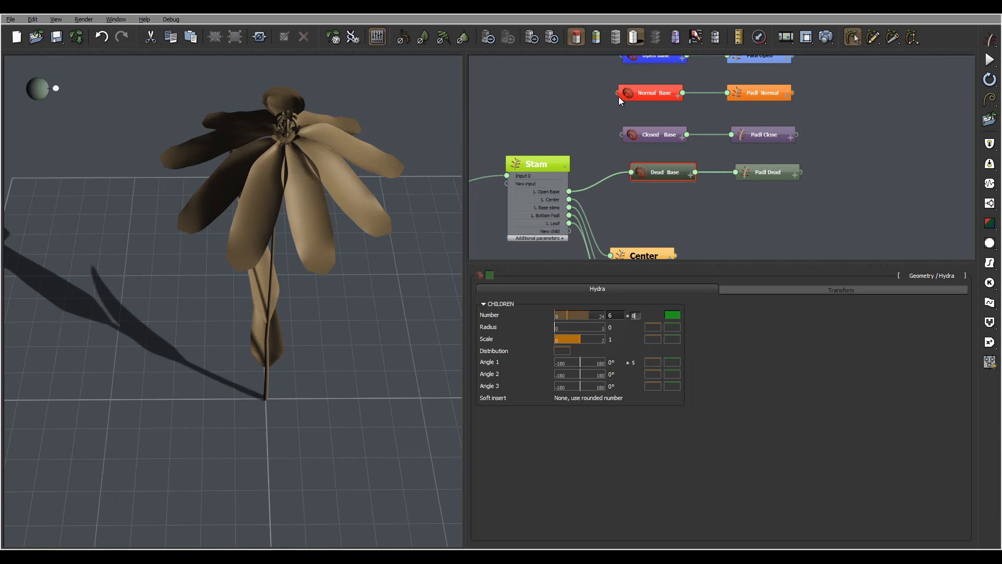
key("Return")
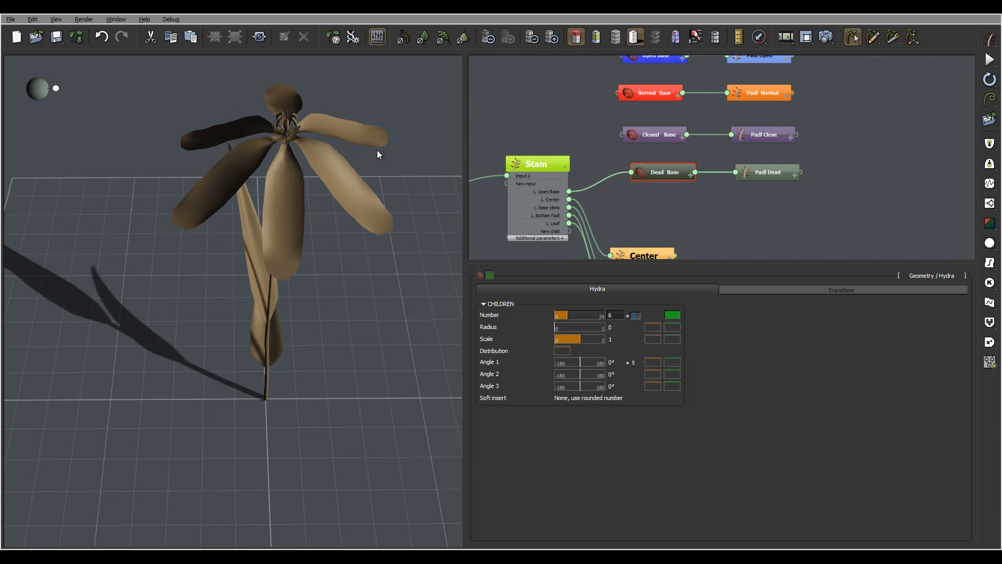
- Set the segment length of the Padl Dead node to 2 and check the shortened petals
left_click(769, 167)
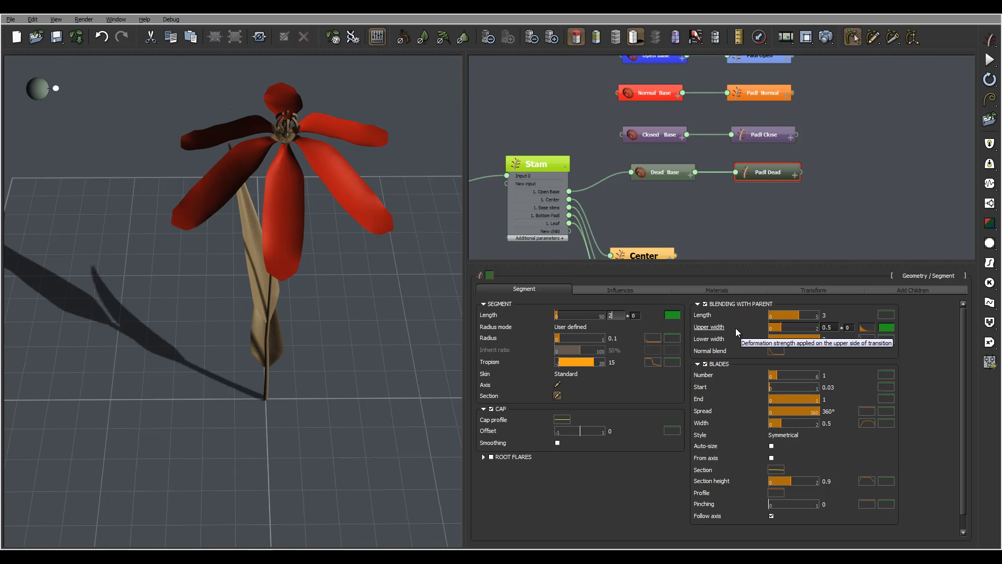
key("Return")
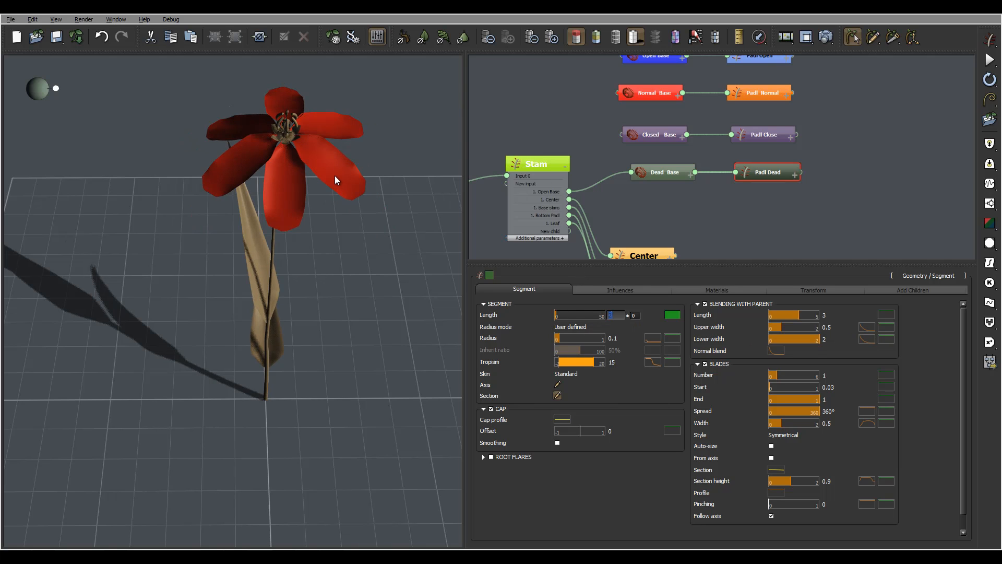
mouse_move(334, 175)
right_mouse_down()
mouse_move(342, 151)
mouse_move(342, 168)
right_mouse_up()
- Try a blade width of 0.2 on the Padl Dead petals and inspect the flower
left_click(826, 424)
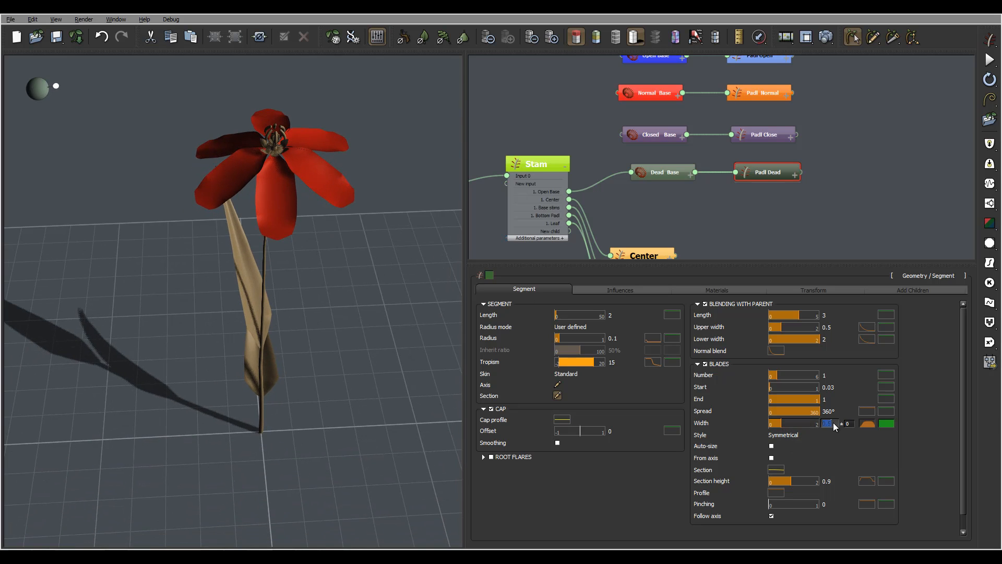
type("0.2")
key("Return")
mouse_move(308, 142)
right_mouse_down()
mouse_move(304, 167)
mouse_move(306, 150)
right_mouse_up()
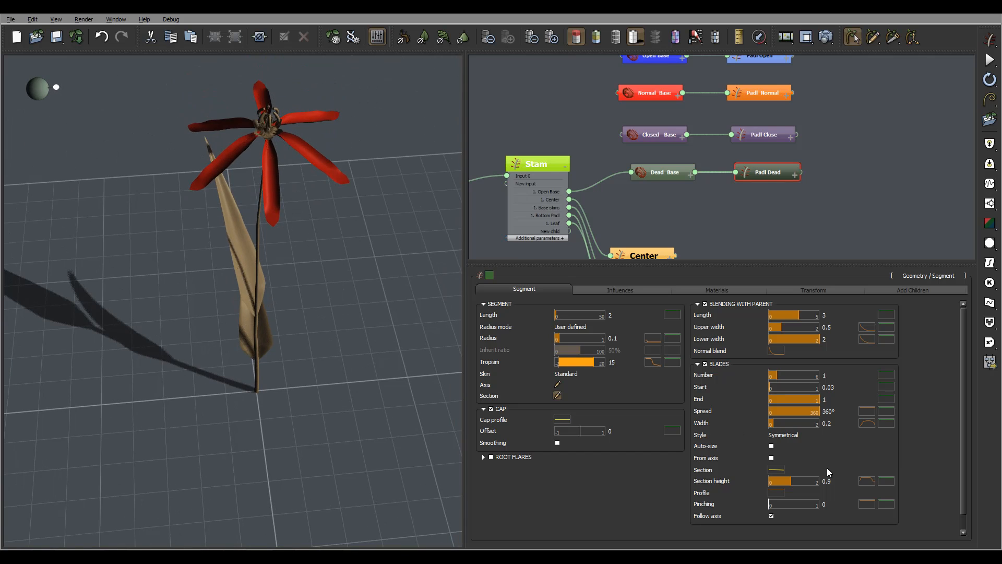
- Set the Padl Dead blade width to 0.3 and reduce the blade section height to about 0.29
left_click(830, 423)
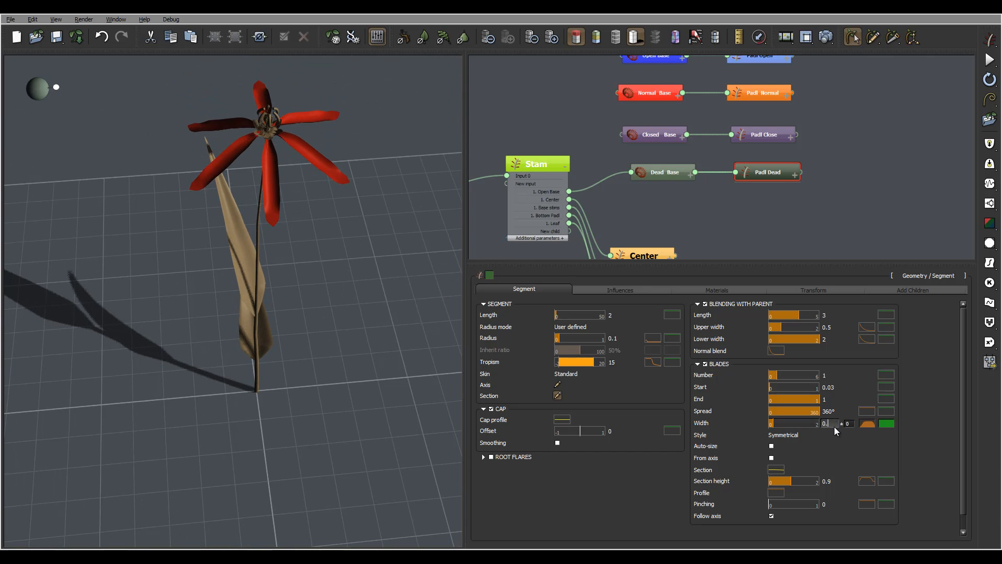
type("0.3")
key("Return")
left_click_drag(793, 481, 773, 481)
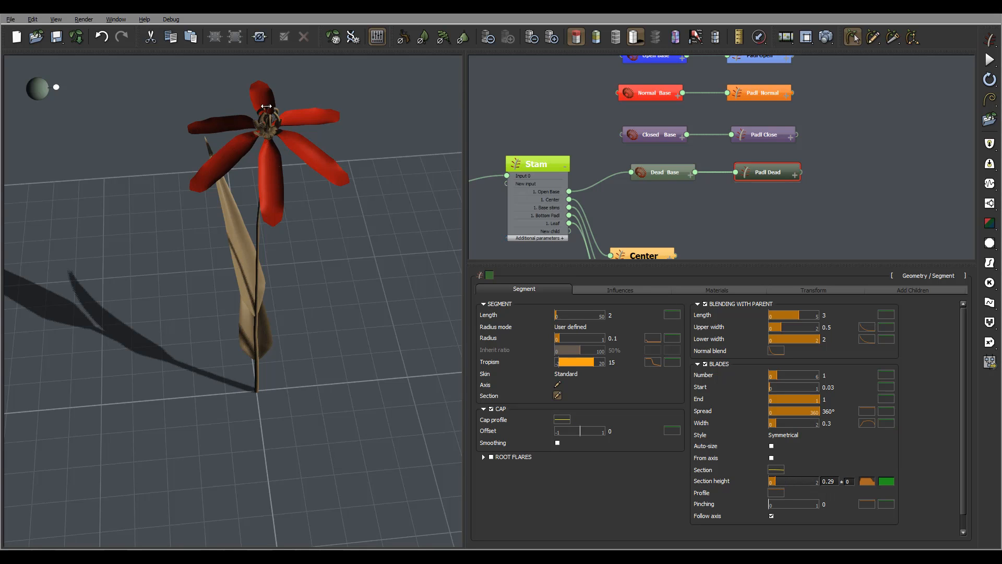
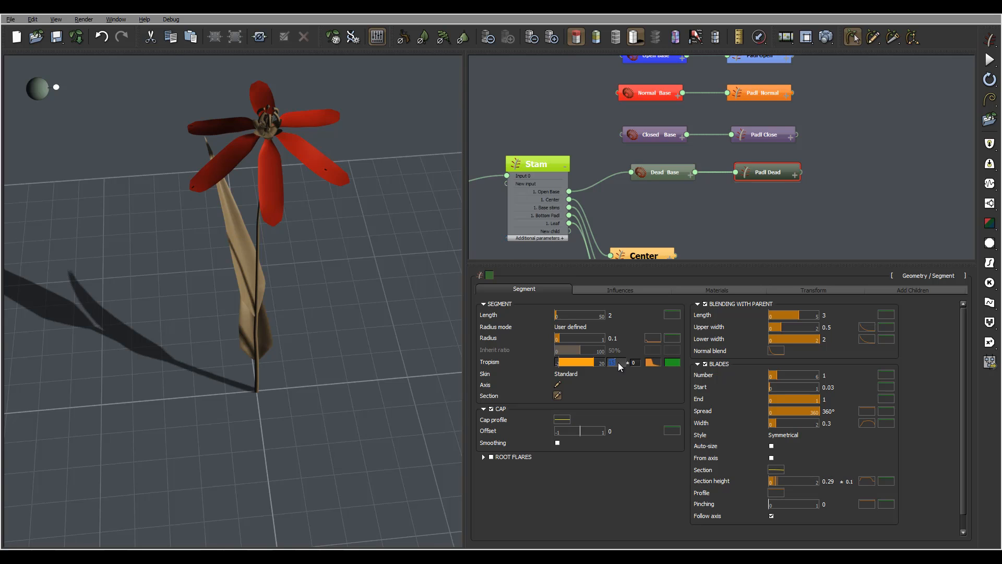
- Set the Padl Dead tropism to 25 and reset its tropism curve to a constant profile
type("25")
key("Return")
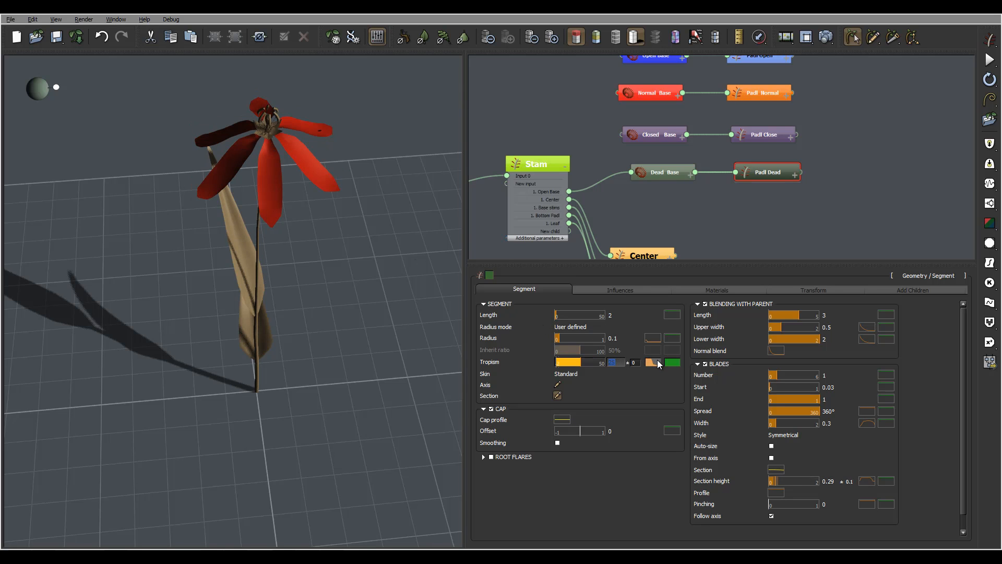
right_click(658, 364)
left_click(694, 400)
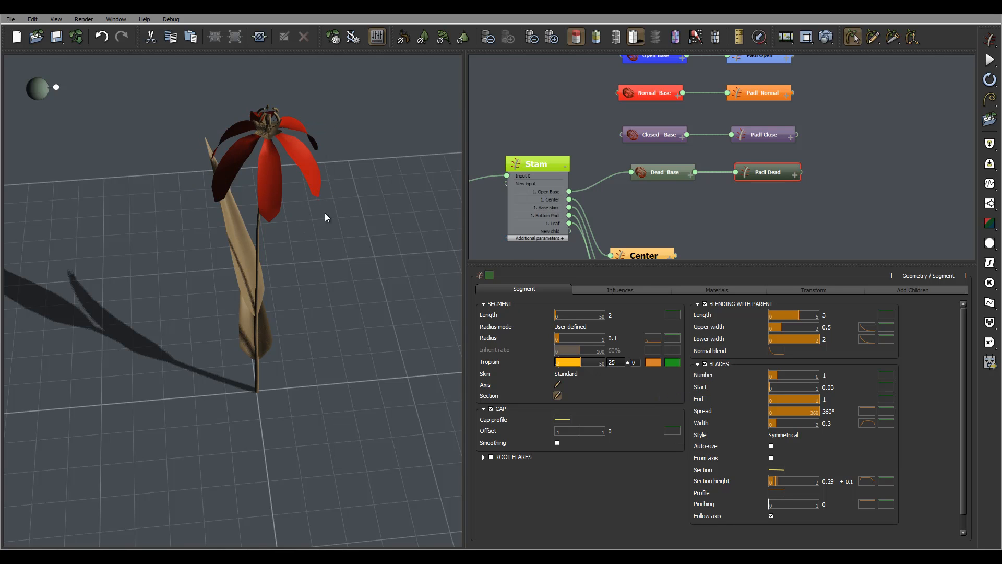
- Set the tropism variation of the Padl Dead petals to 10 and check the drooping flower
double_click(636, 363)
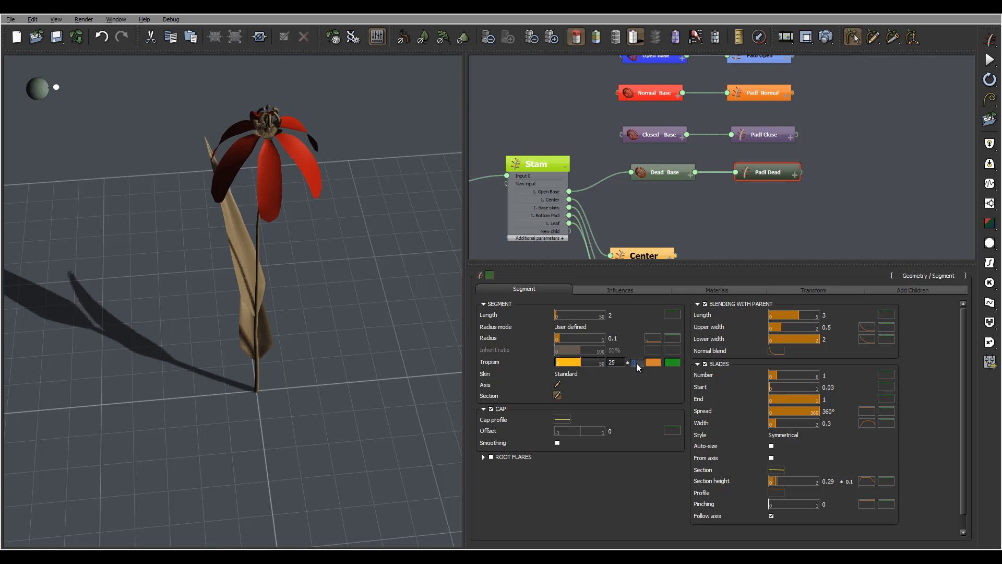
type("10")
left_click(332, 180)
right_click_drag(332, 179, 303, 201)
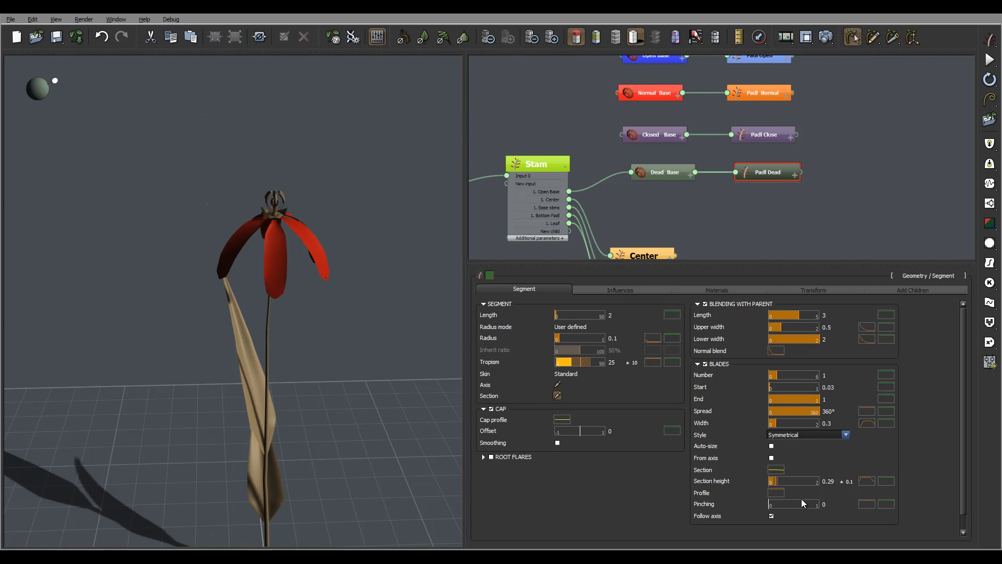
- Set the Padl Dead axis perturbation to a frequency of 0.5 and a strength of 0.6 with a variation of 0.1
left_click(620, 290)
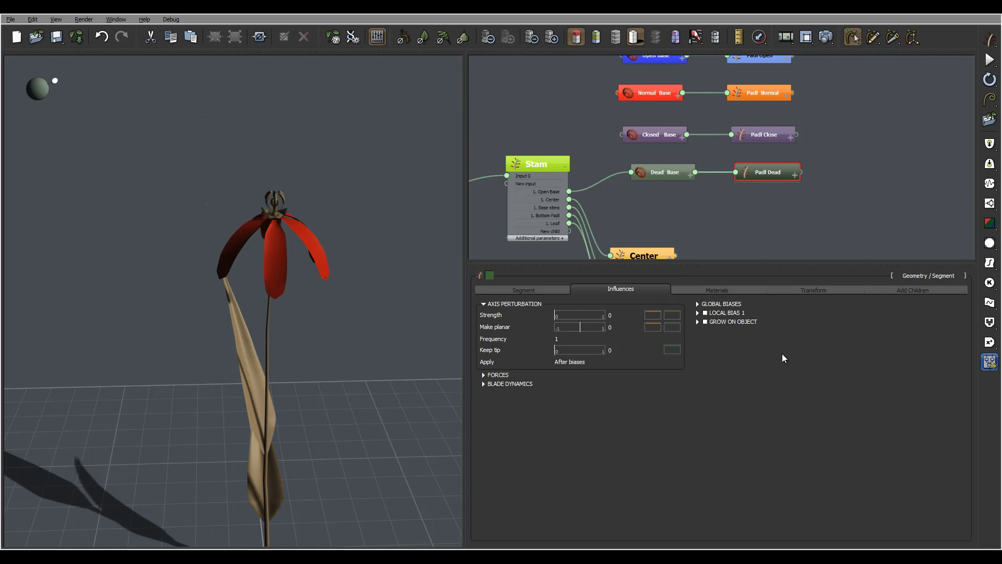
double_click(559, 338)
type("0.5")
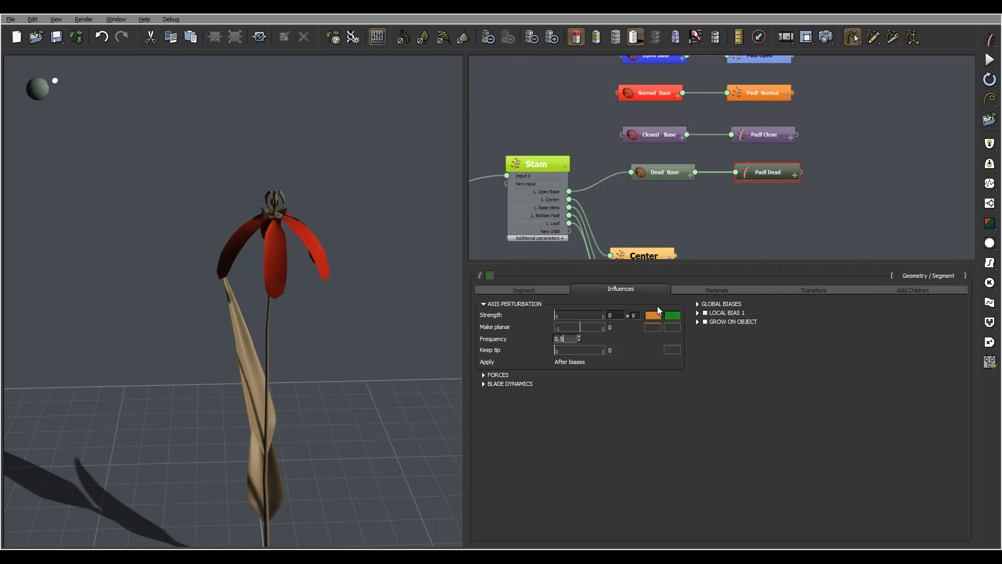
double_click(609, 316)
type("0.6")
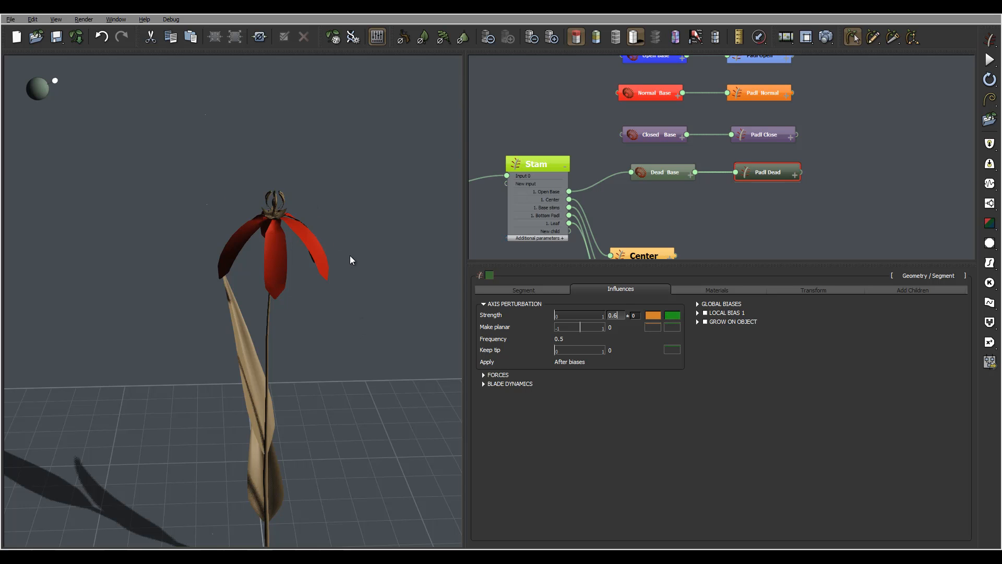
key("Return")
mouse_move(353, 215)
left_mouse_down()
mouse_move(295, 193)
mouse_move(342, 188)
mouse_move(382, 241)
mouse_move(374, 252)
mouse_move(368, 221)
left_mouse_up()
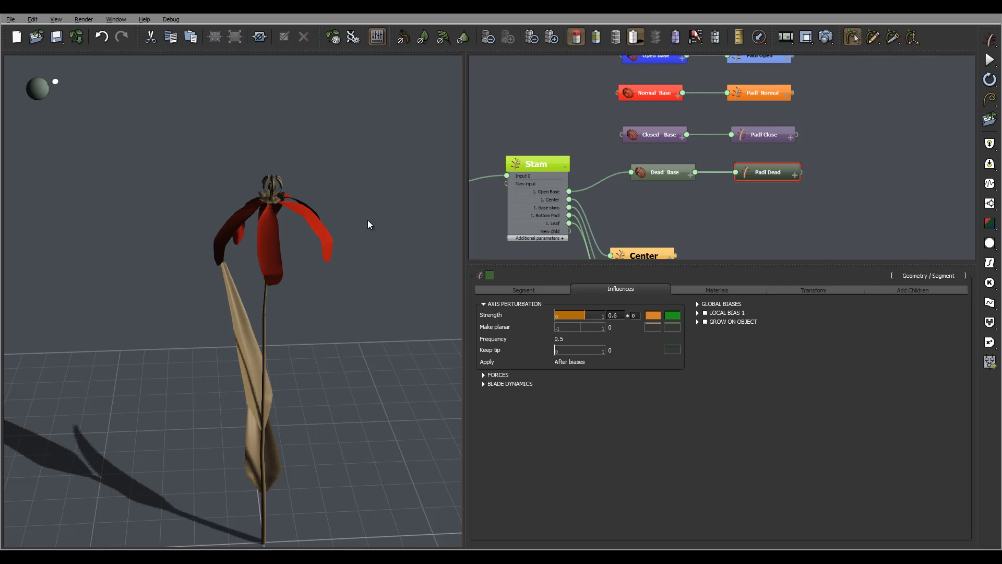
left_click(638, 316)
type("0.1")
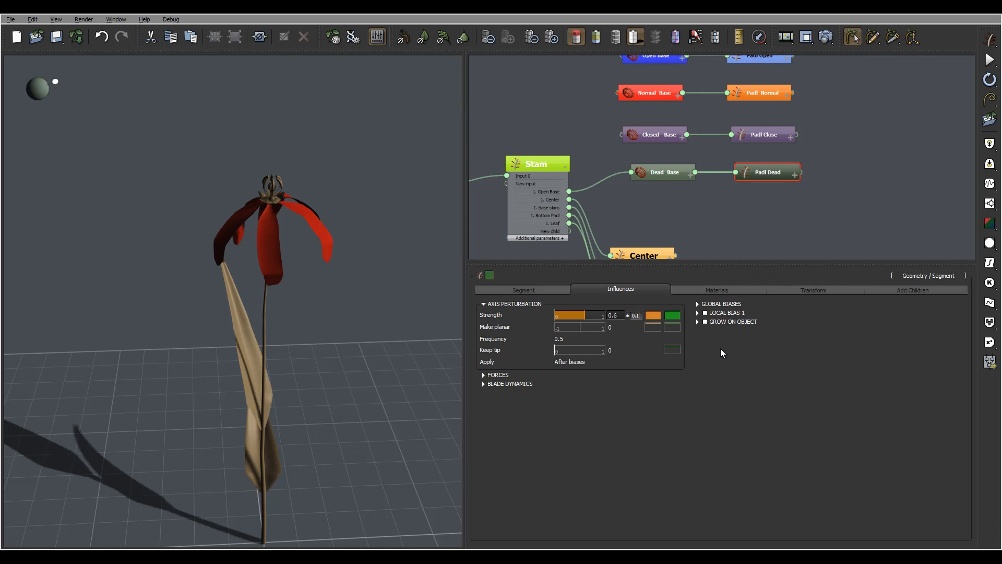
left_click_drag(352, 229, 67, 258)
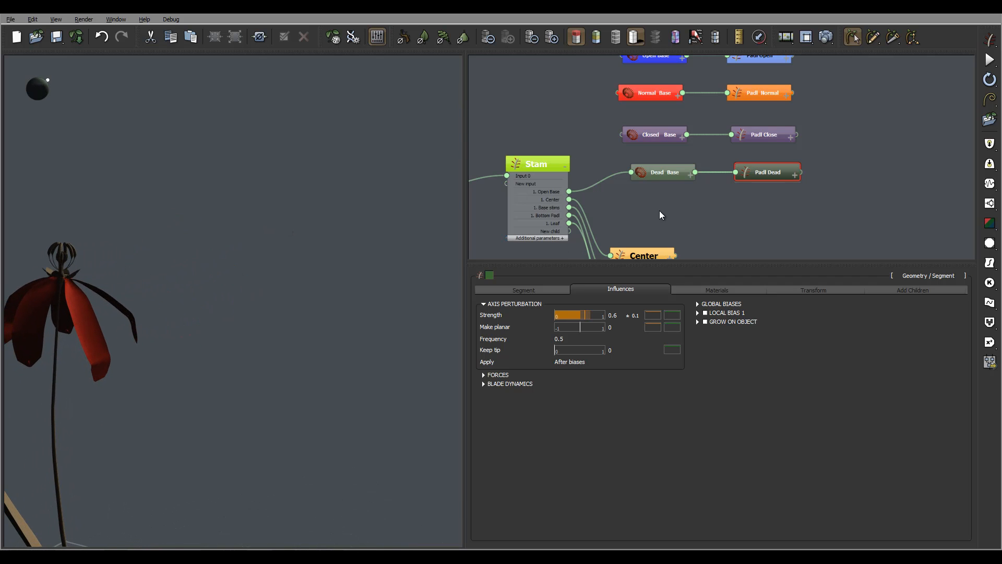
- Offset the Dead Base node by 0.1 along Z and check where the petals attach to the stem
left_click(677, 171)
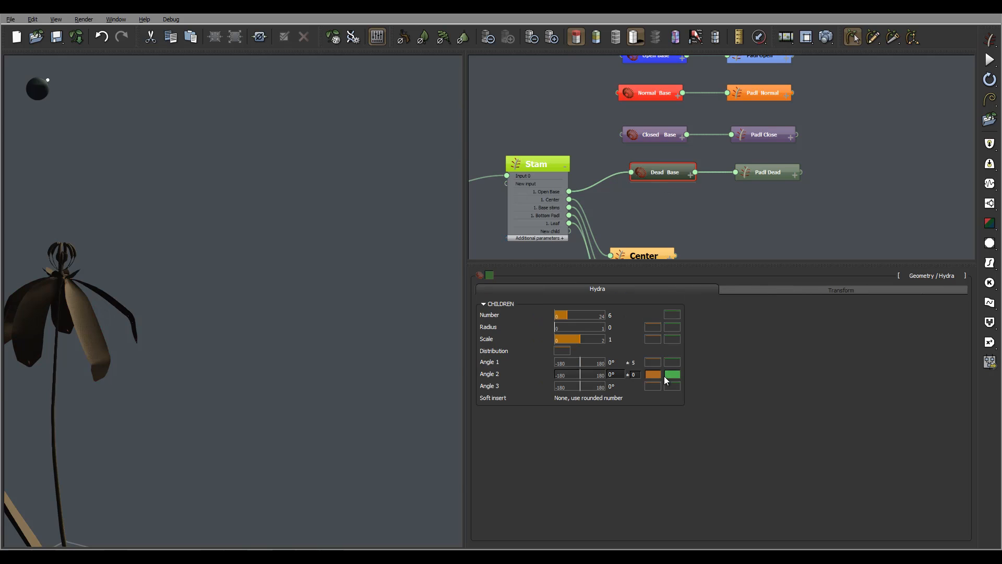
left_click(817, 290)
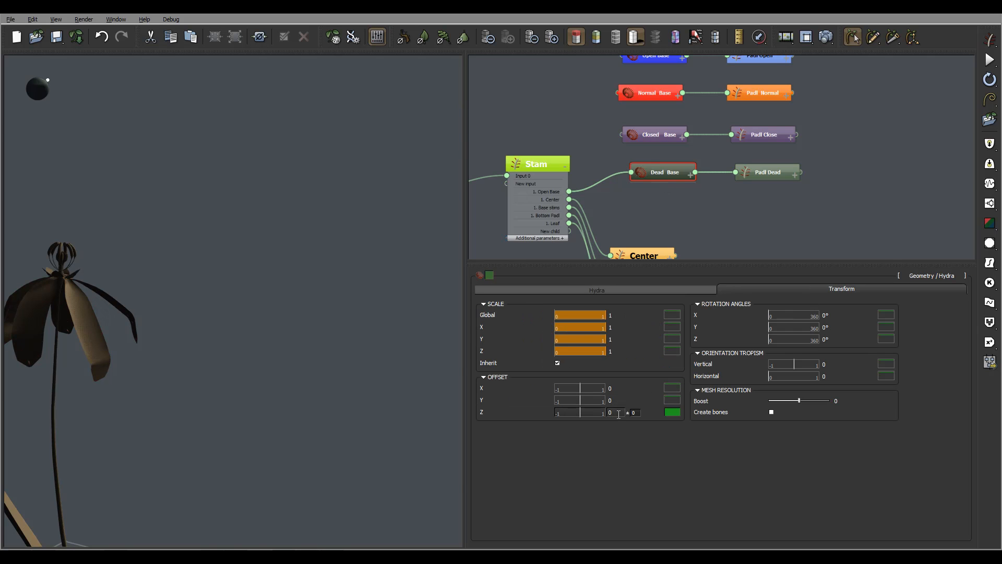
left_click_drag(31, 285, 89, 293)
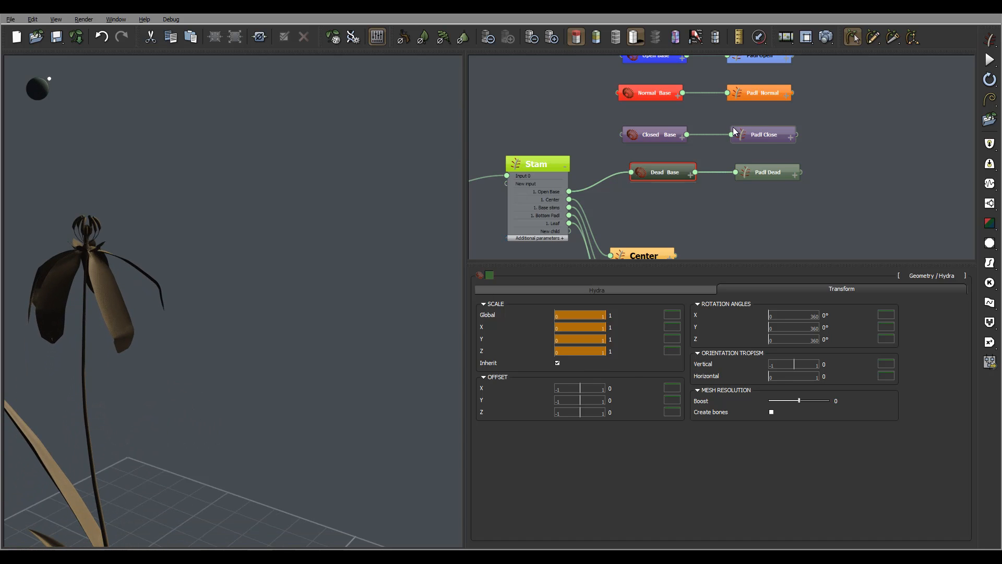
left_click(619, 413)
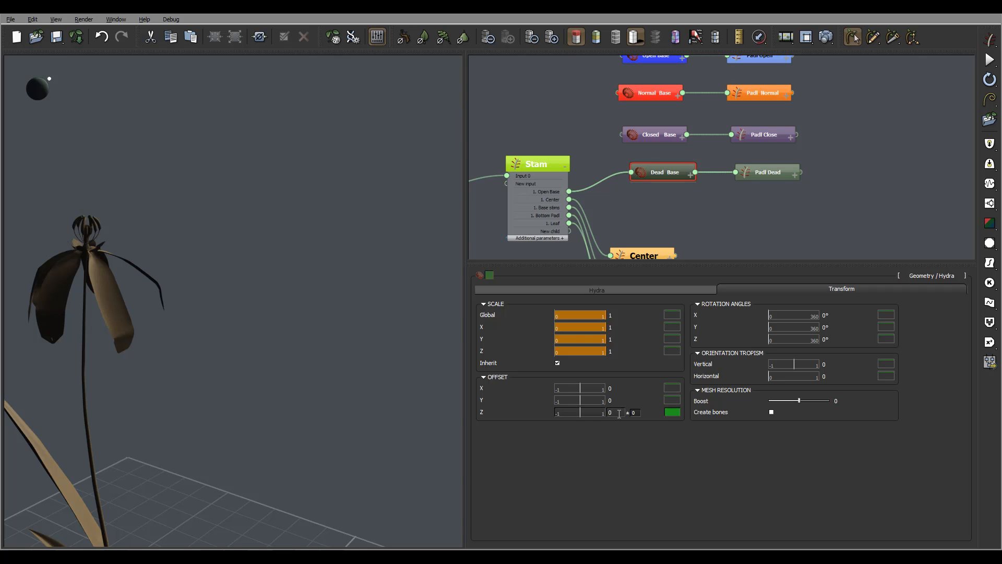
type(".1")
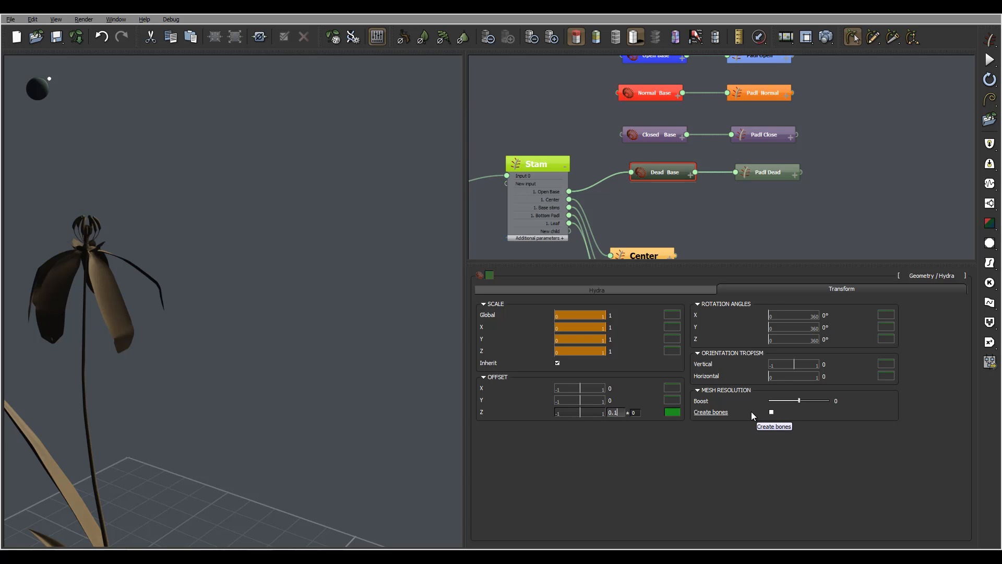
key("Return")
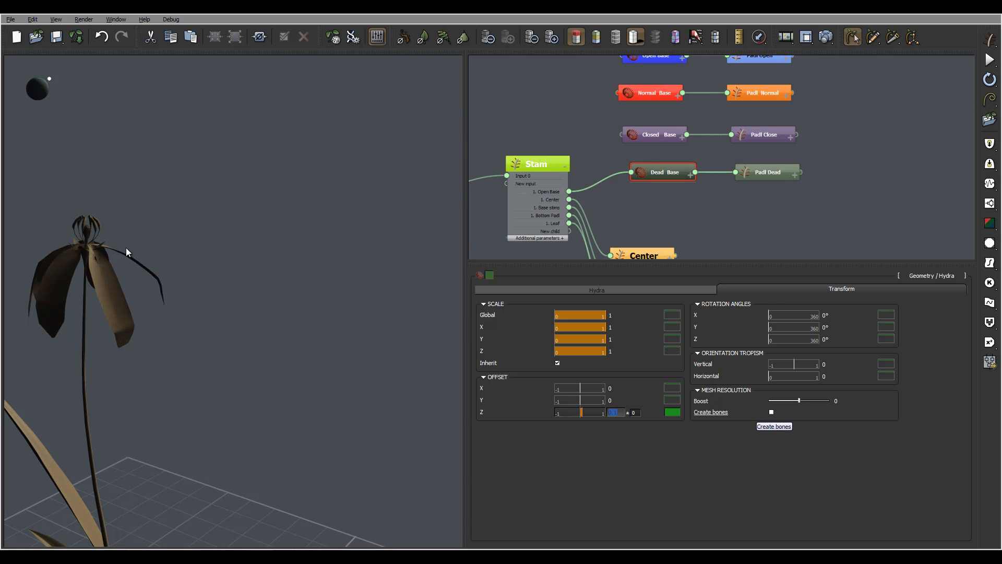
left_click_drag(128, 235, 186, 291)
- Add a Random children control node beside the base nodes and connect the Stam node's Open Base output to it
mouse_move(814, 190)
middle_mouse_down()
mouse_move(907, 181)
mouse_move(962, 129)
middle_mouse_up()
middle_click_drag(631, 166, 580, 186)
middle_click_drag(851, 140, 821, 195)
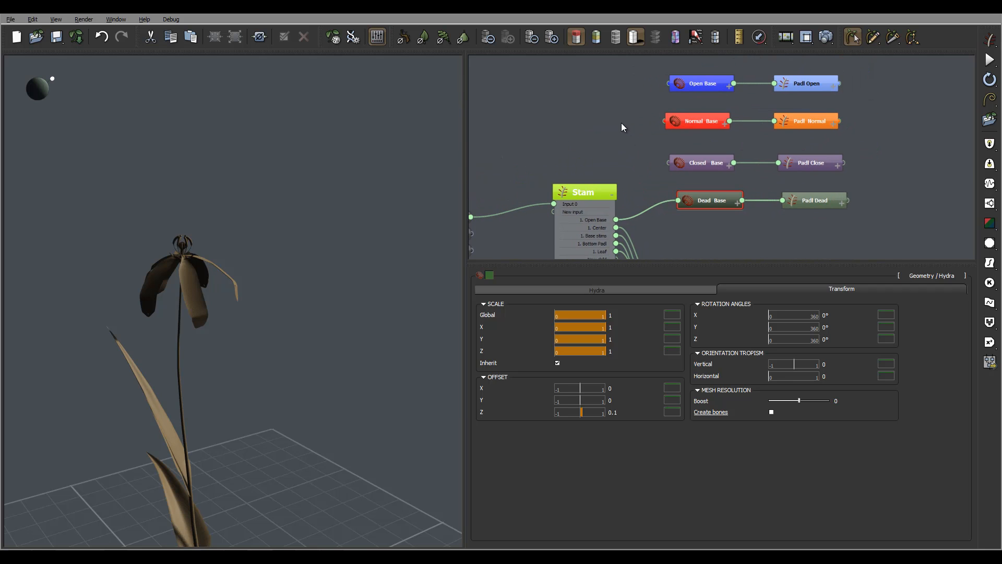
left_click(605, 125)
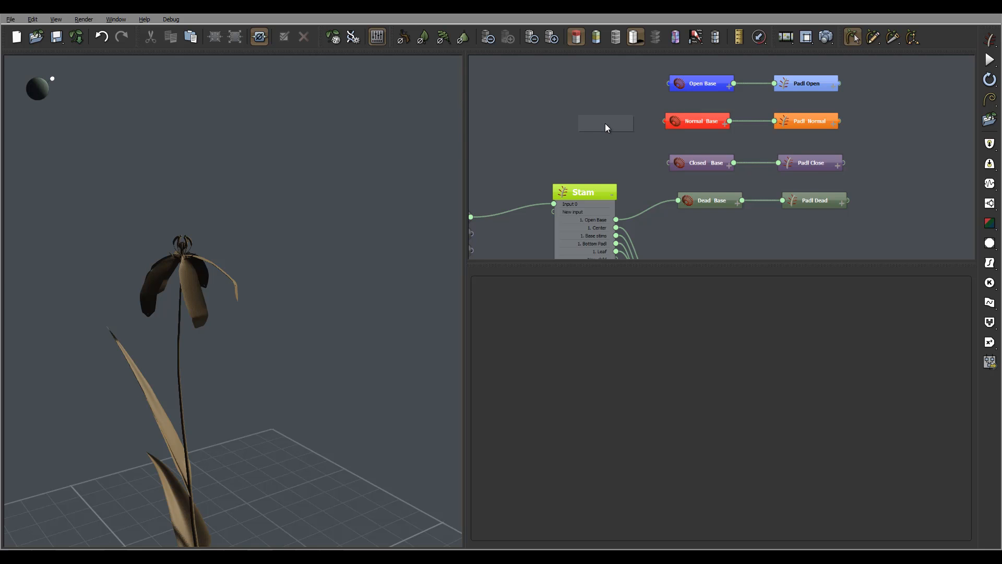
right_click(606, 125)
mouse_move(654, 126)
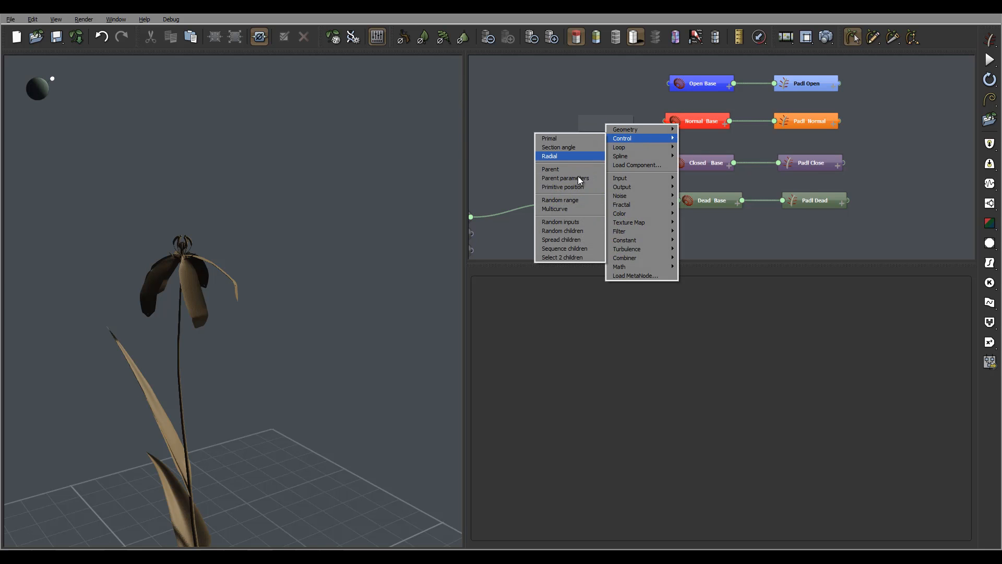
left_click(584, 230)
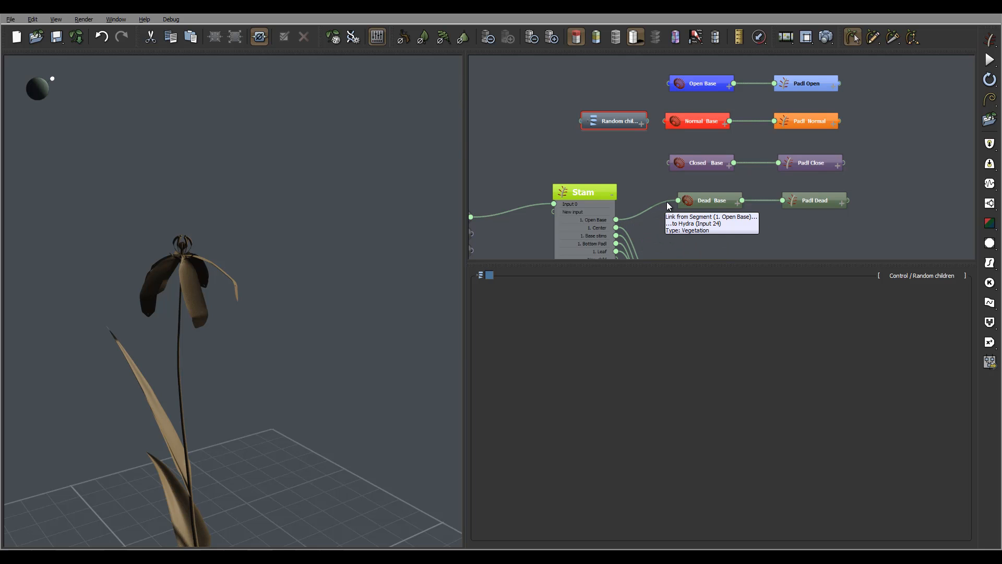
left_click_drag(616, 219, 582, 121)
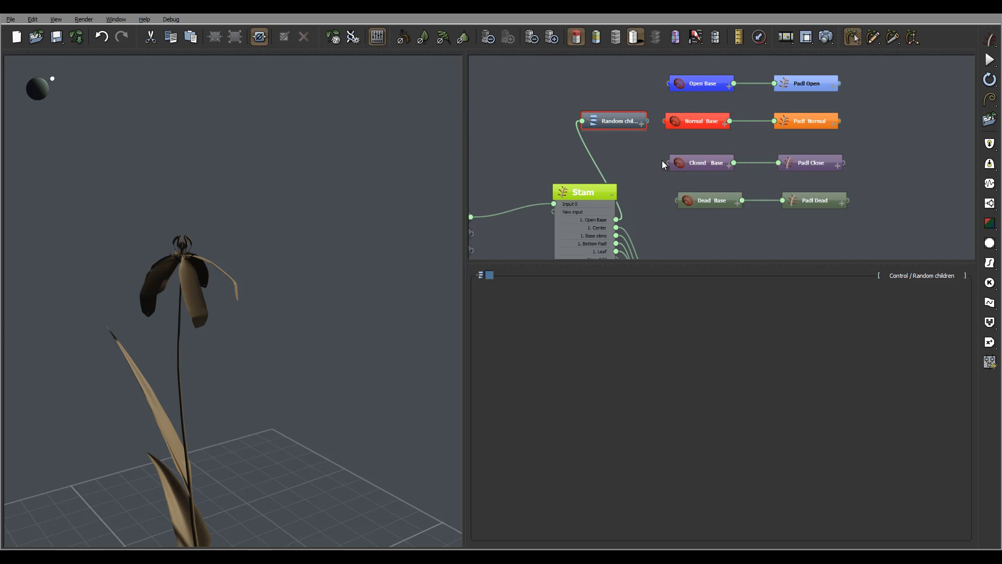
- Connect the Open, Normal, Closed and Dead Base nodes to the Random children node, each as its own child output
middle_click_drag(653, 149, 576, 161)
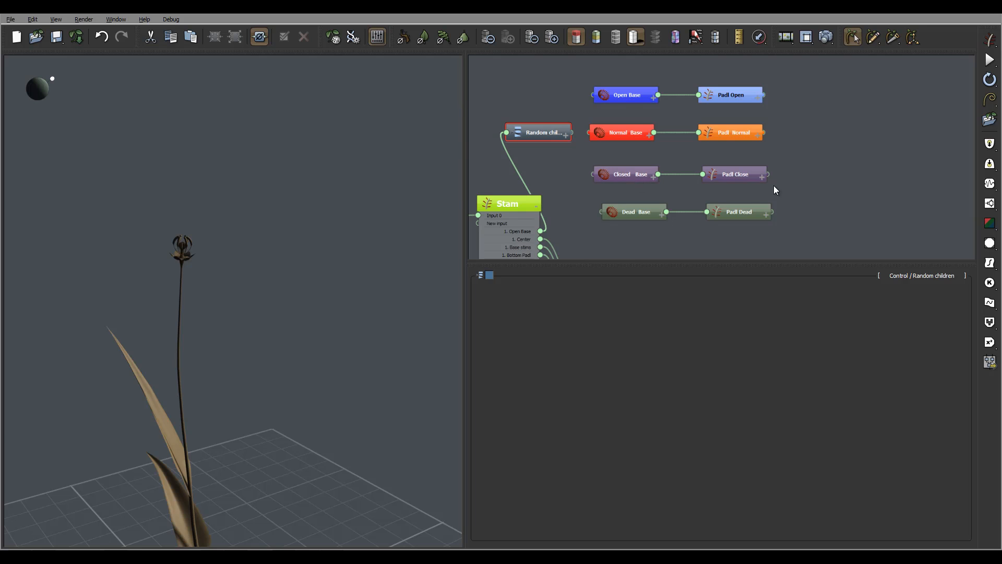
middle_click_drag(817, 174, 834, 164)
left_click_drag(611, 83, 586, 123)
left_click(605, 137)
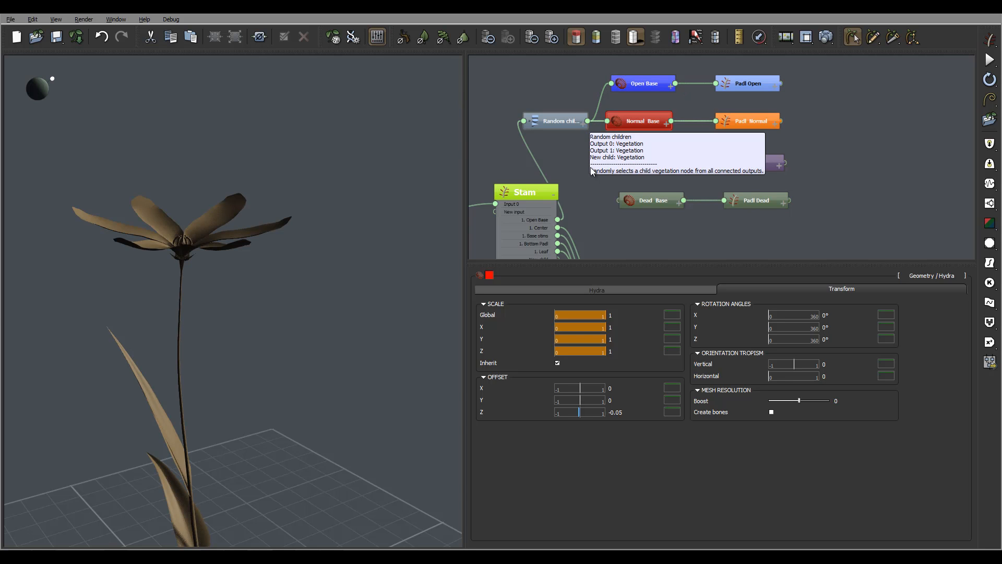
left_click_drag(609, 162, 587, 121)
left_click(608, 146)
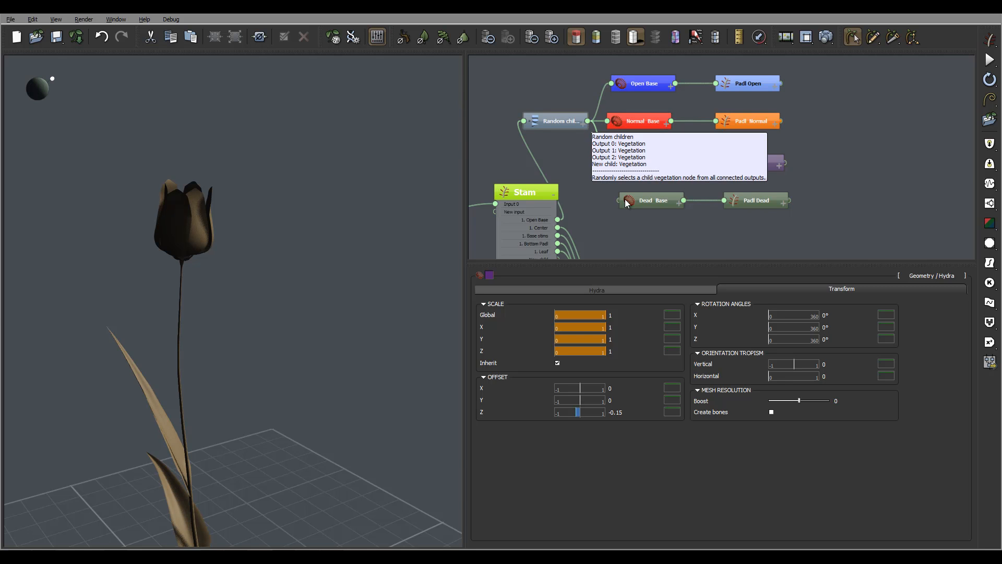
left_click_drag(620, 200, 590, 122)
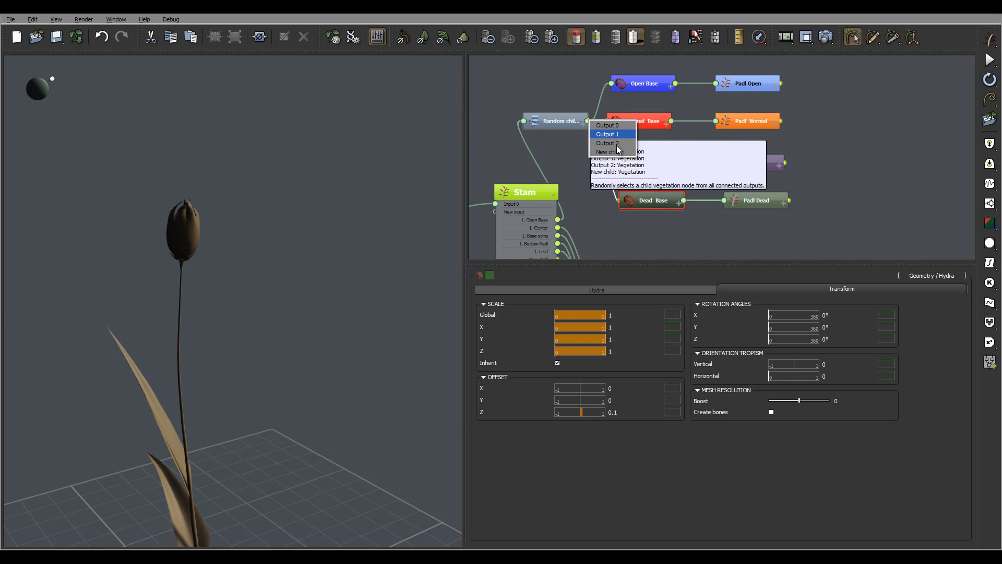
left_click(609, 152)
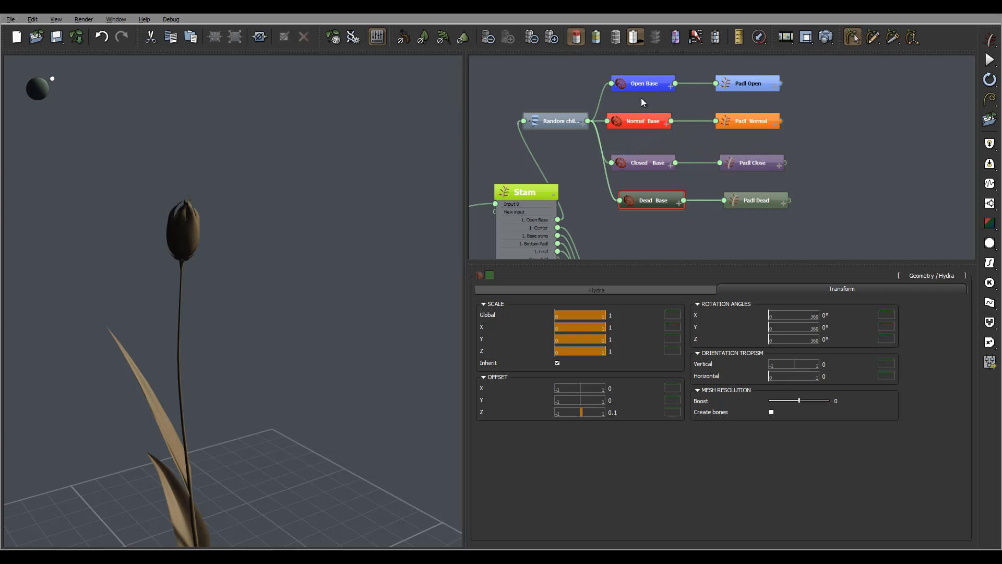
- Set the presence for child 0 of the Random children node to 0.5
left_click(559, 121)
left_click(505, 288)
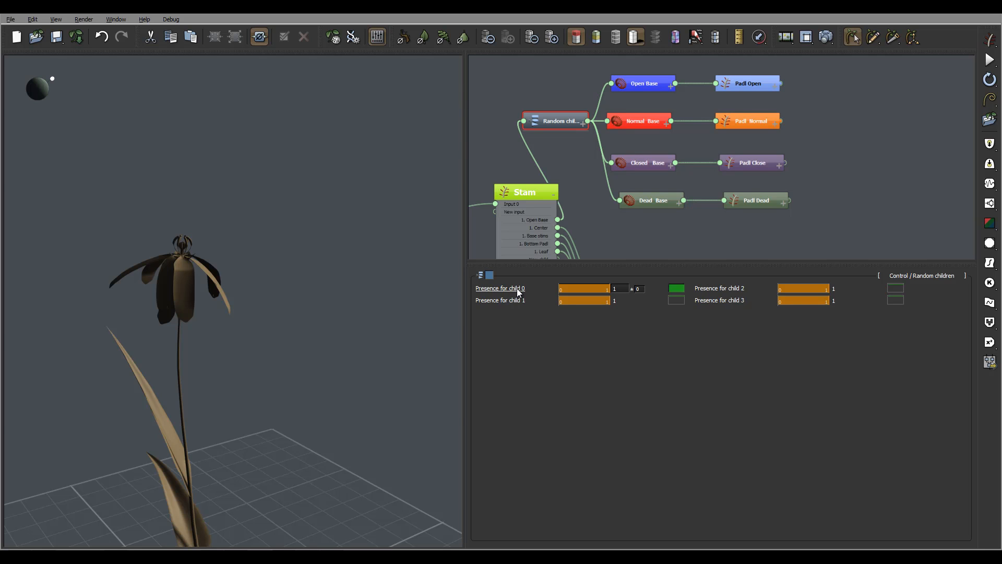
double_click(624, 289)
left_click(734, 289)
type("0.")
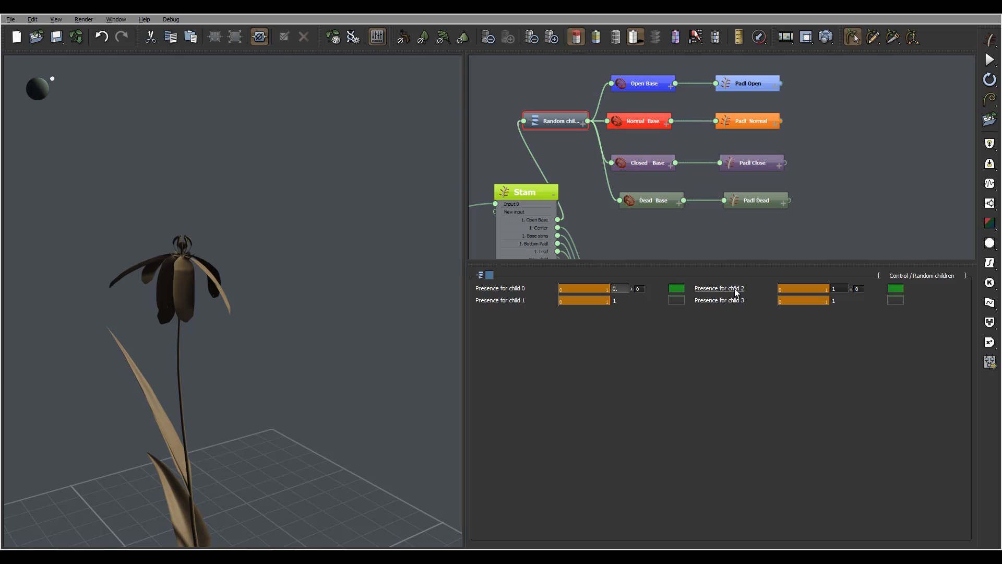
type("5")
key("Return")
left_click(616, 300)
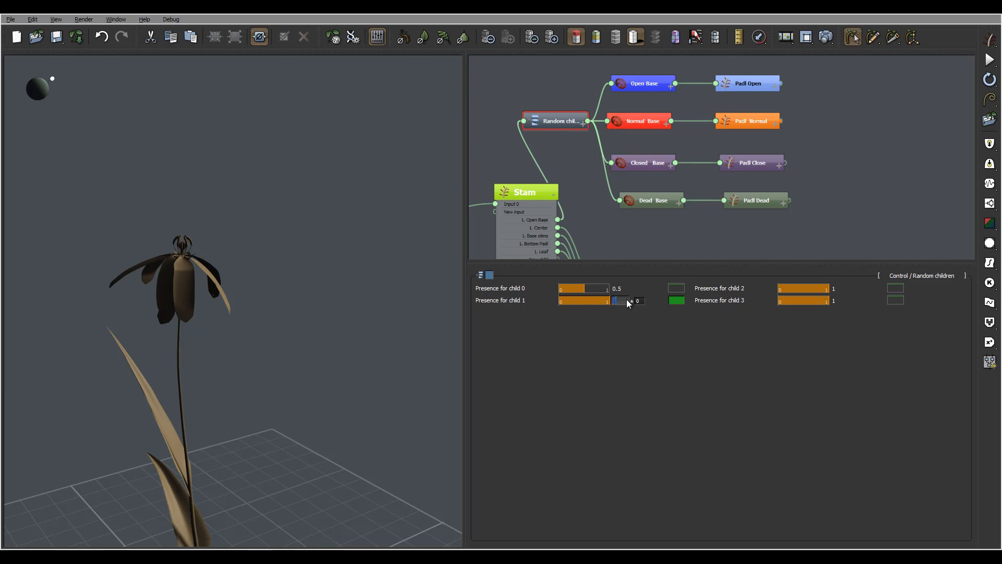
- Set the Random children presence for child 2 to 0.8 and for child 3 to 0.3
mouse_move(729, 291)
mouse_move(649, 289)
left_click(842, 288)
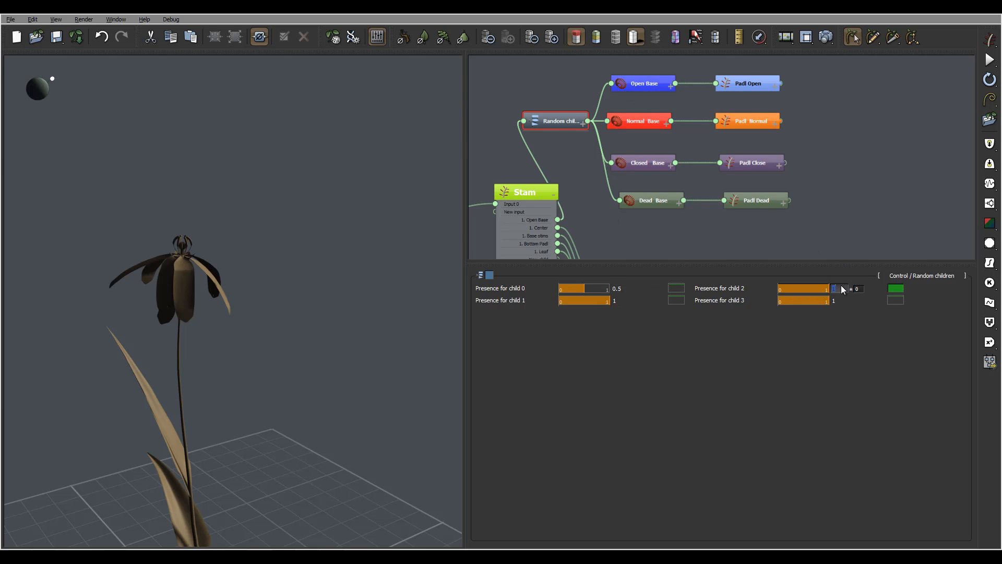
type("0.8")
left_click(844, 301)
type("0.")
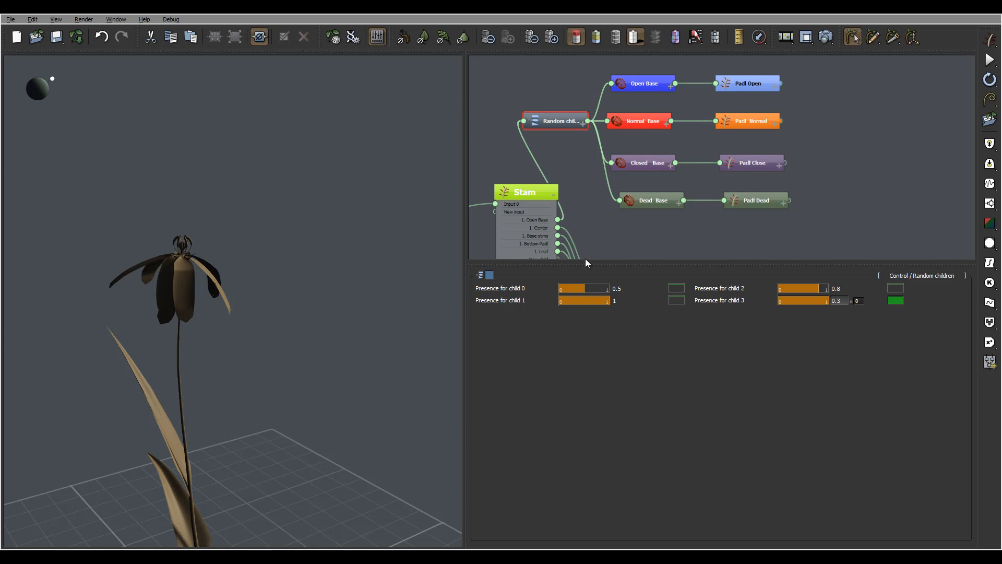
key("Return")
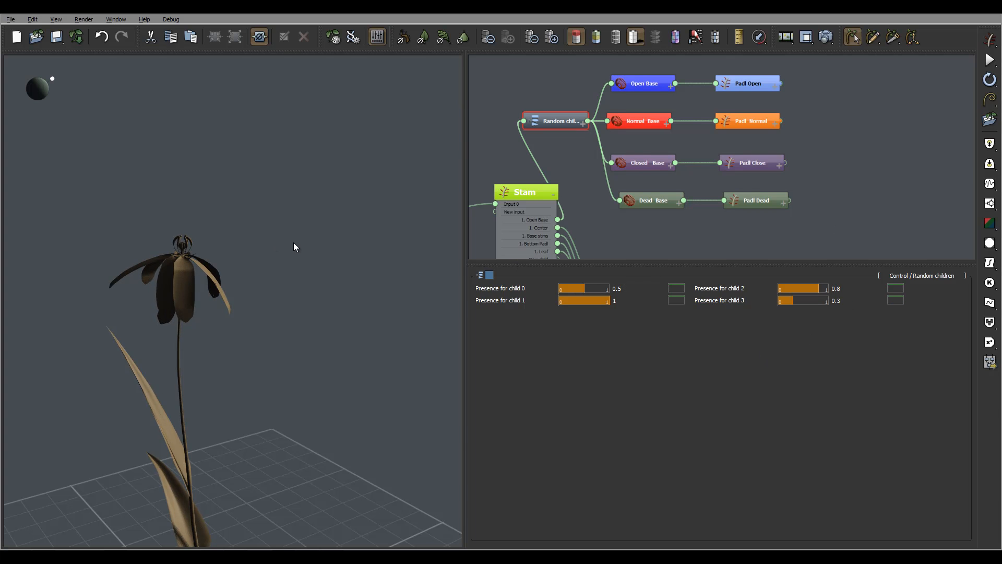
left_click_drag(294, 243, 350, 257)
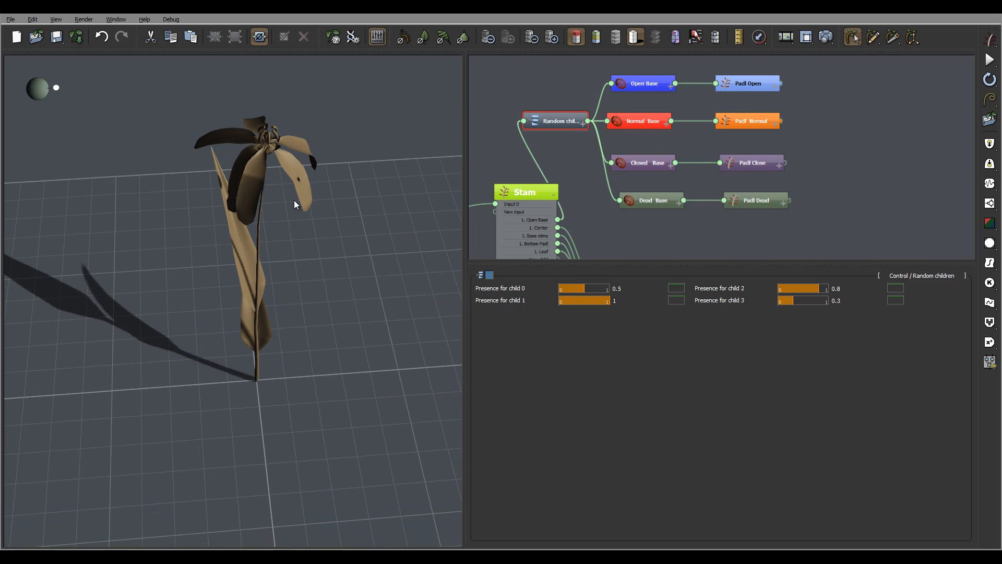
left_click_drag(295, 204, 340, 233)
middle_click_drag(874, 144, 987, 84)
middle_click_drag(723, 187, 748, 252)
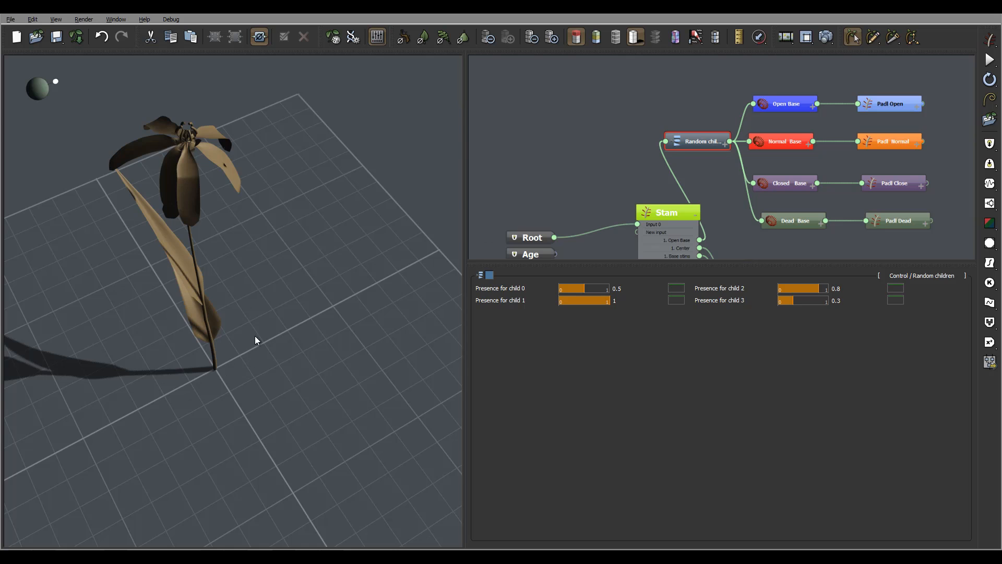
left_click_drag(255, 337, 274, 298)
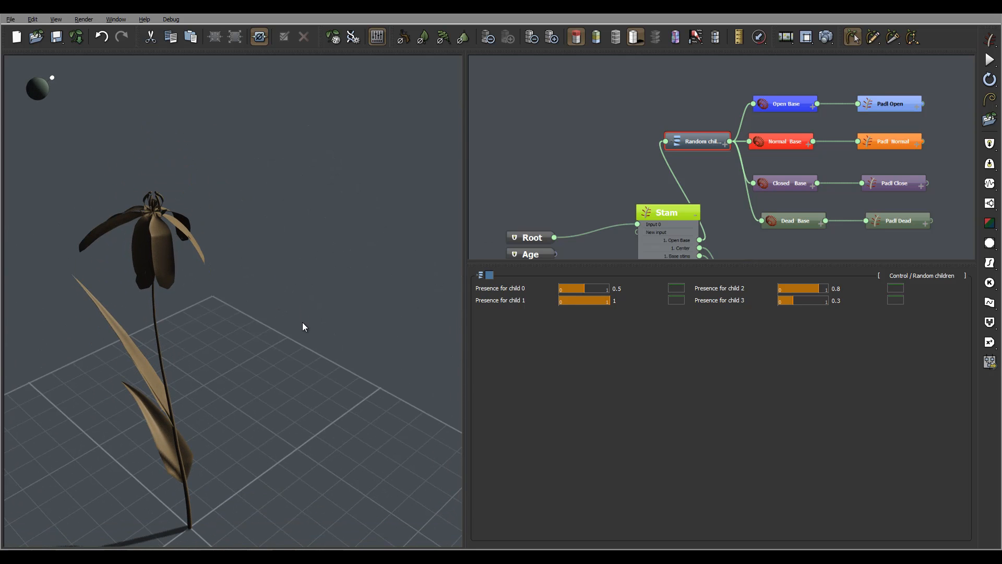
- Move the Random children node with its four flower base and petal branches farther from the Stam node to free up space
left_click_drag(284, 414, 199, 406)
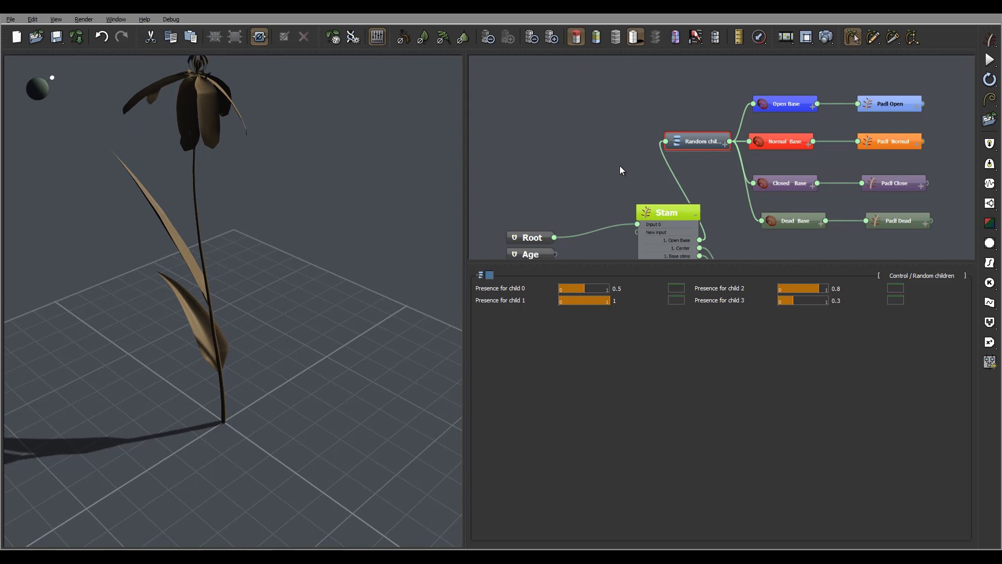
scroll(600, 111, "down", 5)
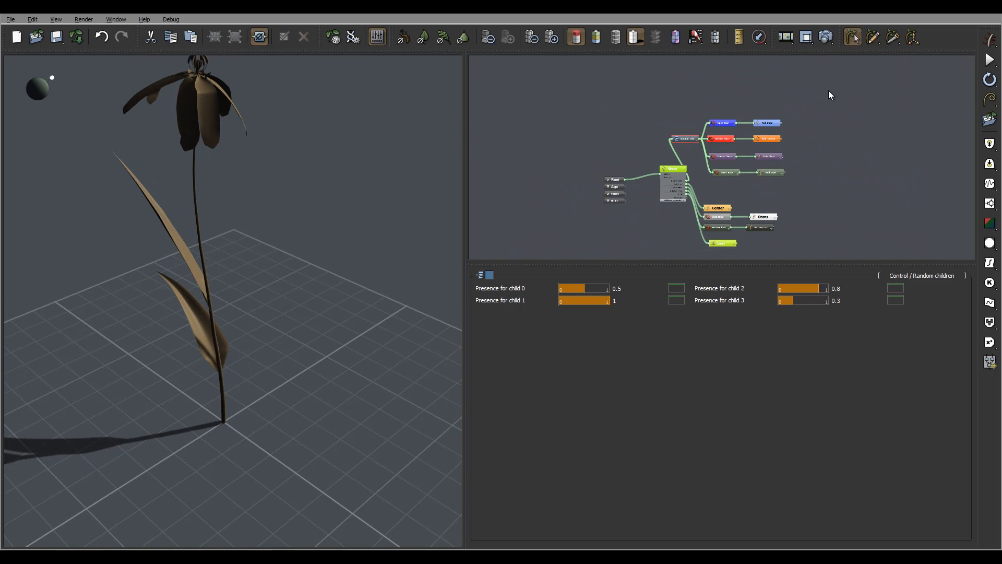
mouse_move(829, 95)
left_mouse_down()
mouse_move(741, 174)
mouse_move(706, 174)
mouse_move(763, 159)
left_mouse_up()
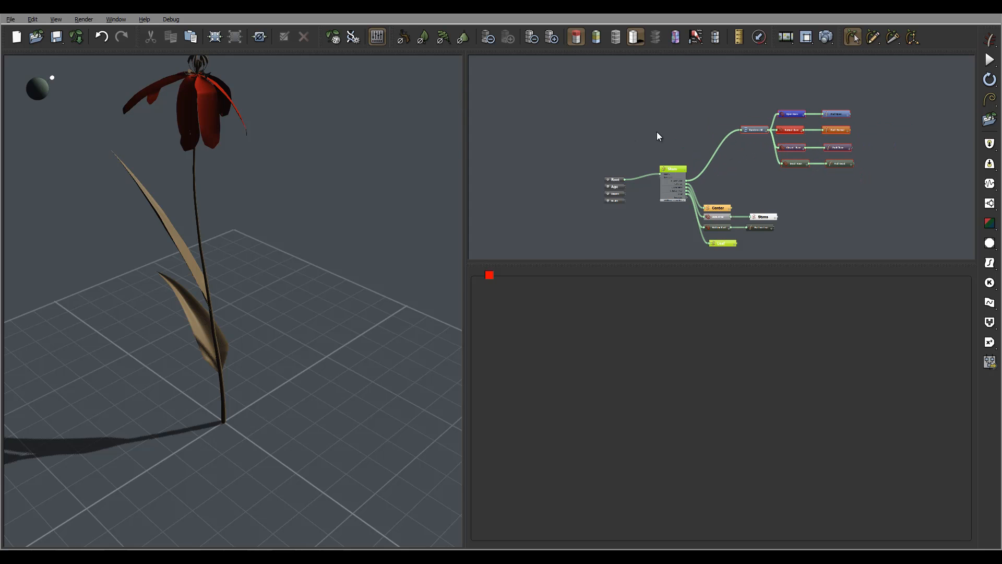
- Add a Hydra geometry node in the empty space above the Root and Stam nodes and rename it Base
scroll(622, 130, "up", 4)
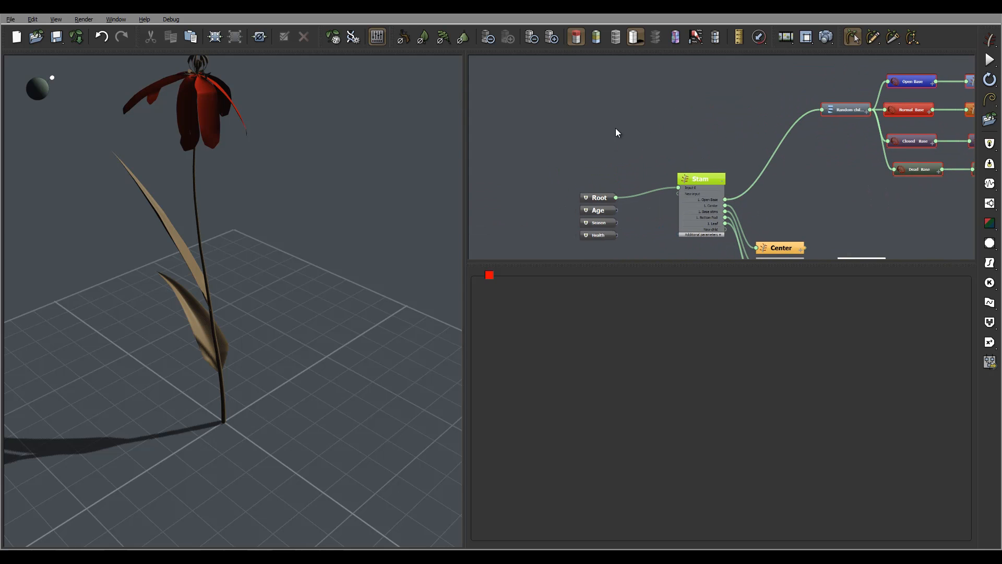
left_click(643, 140)
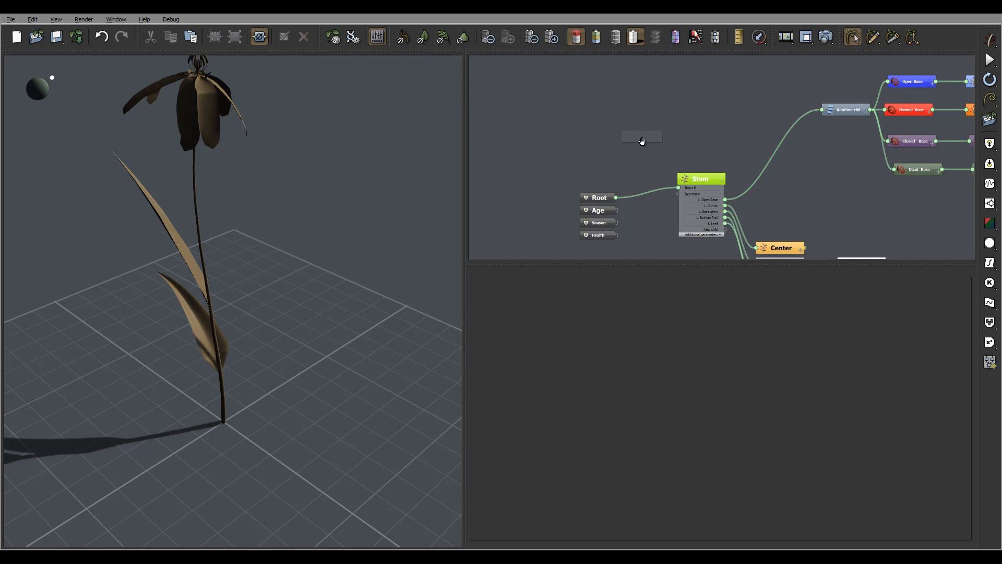
right_click(642, 139)
mouse_move(700, 147)
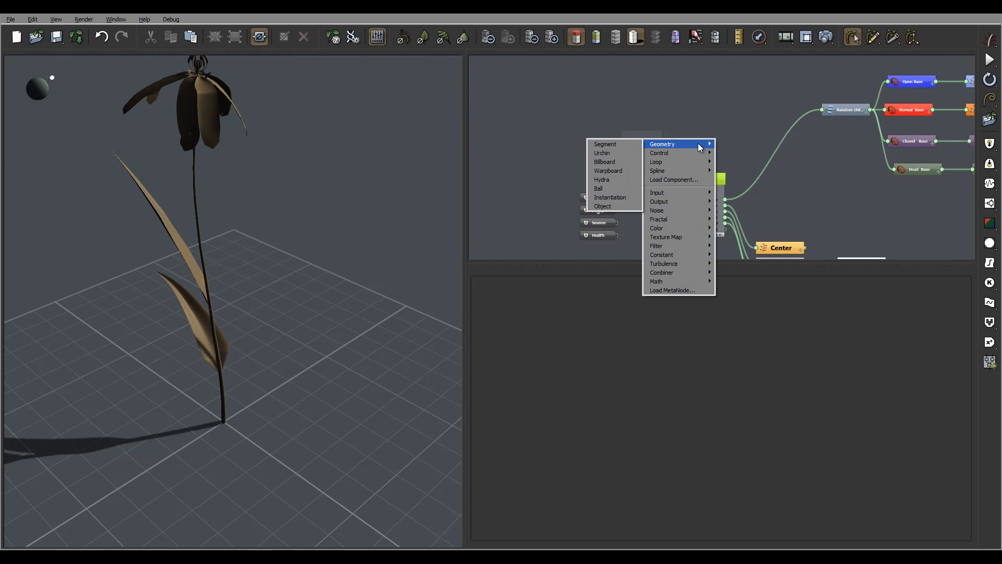
left_click(621, 180)
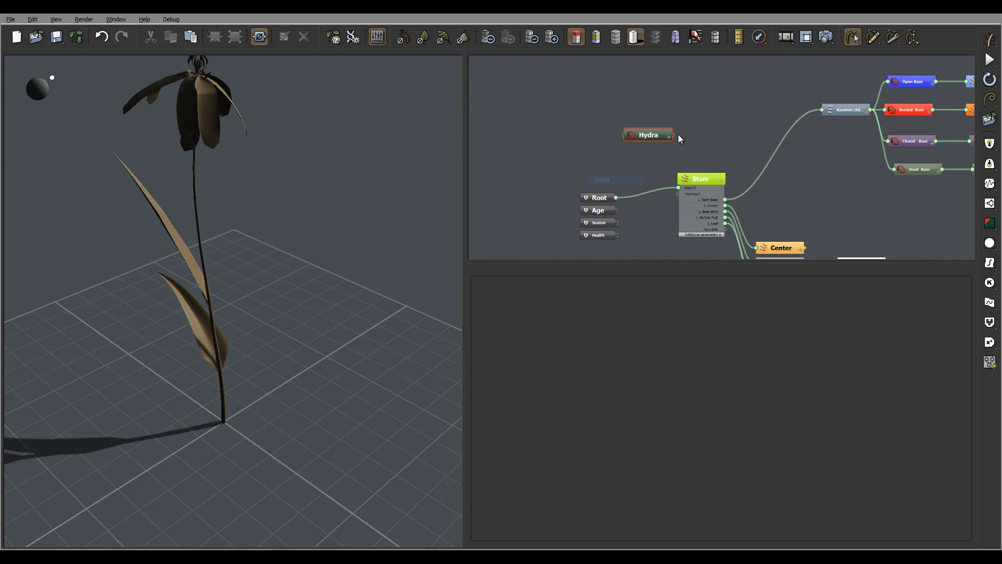
double_click(647, 137)
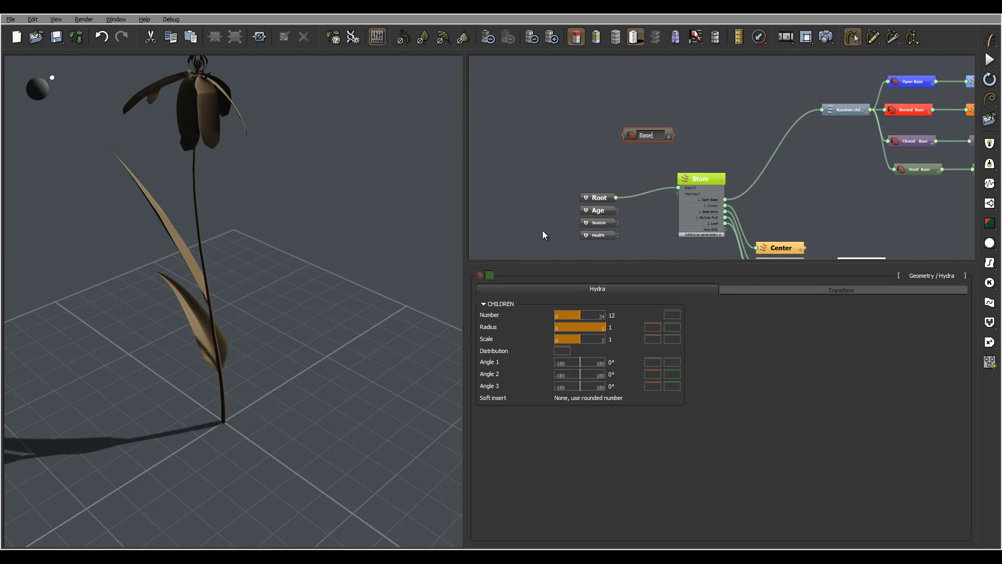
- Colour the new Base node salmon orange with red 254, green 143 and blue 110
left_click(490, 277)
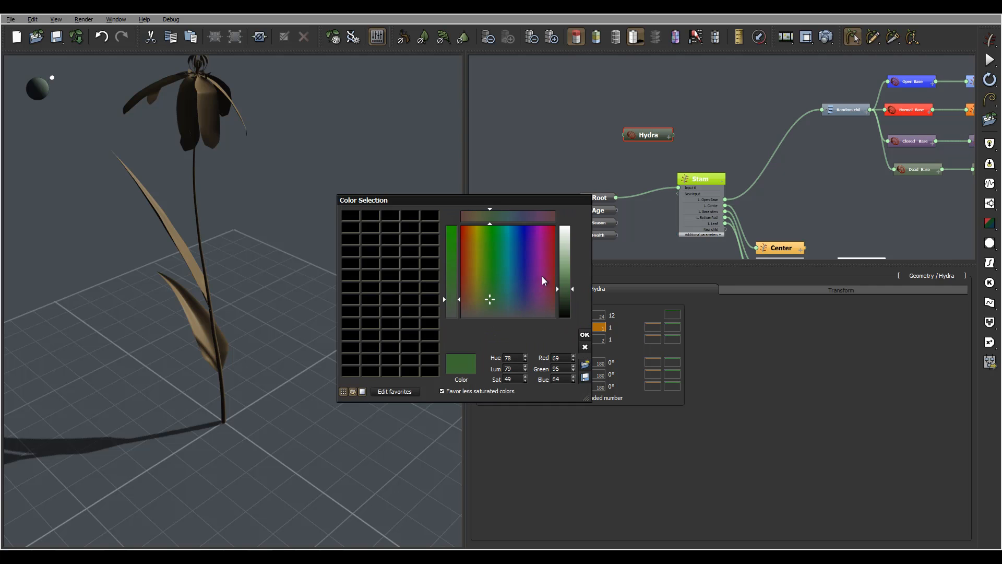
left_click(467, 226)
left_click_drag(563, 247, 564, 252)
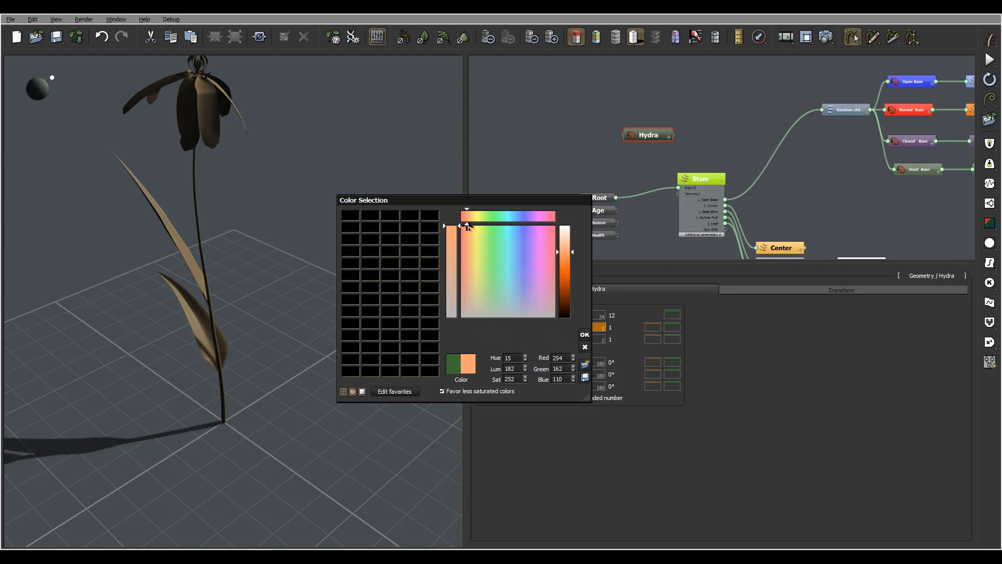
left_click_drag(467, 226, 465, 226)
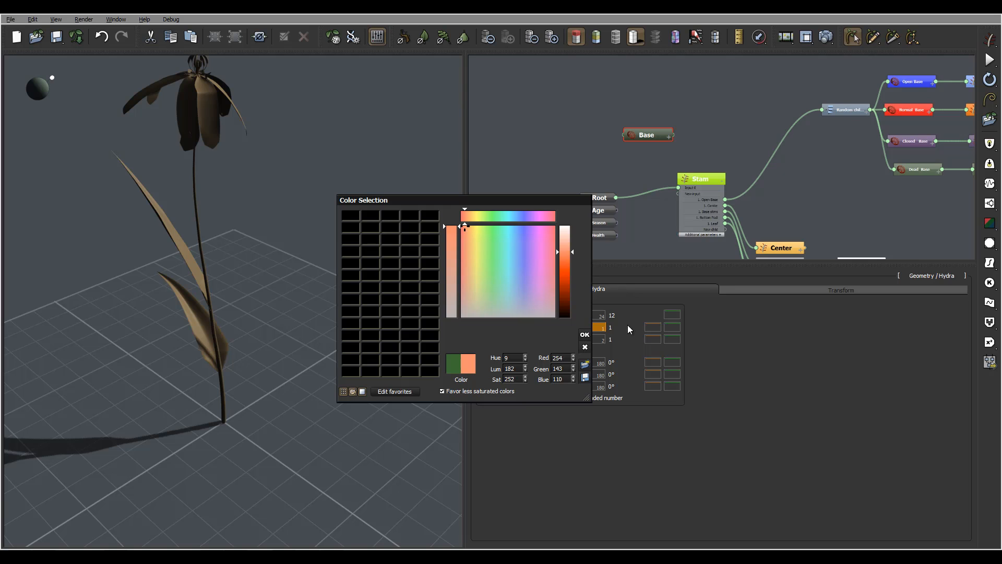
left_click(589, 337)
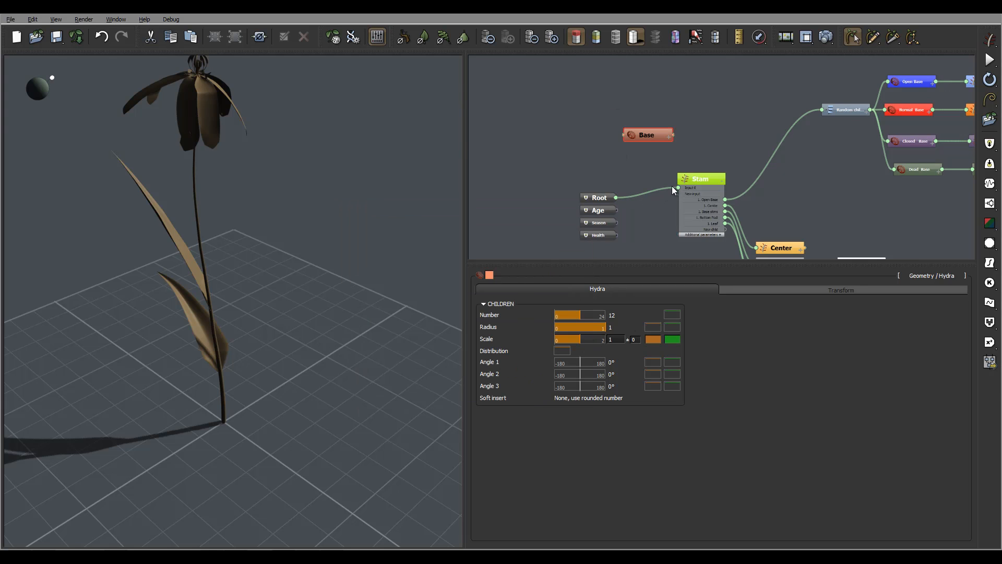
- Insert the Base Hydra between Root and Stam by connecting Root to Base and Base to Stam's input
left_click_drag(671, 185, 628, 137)
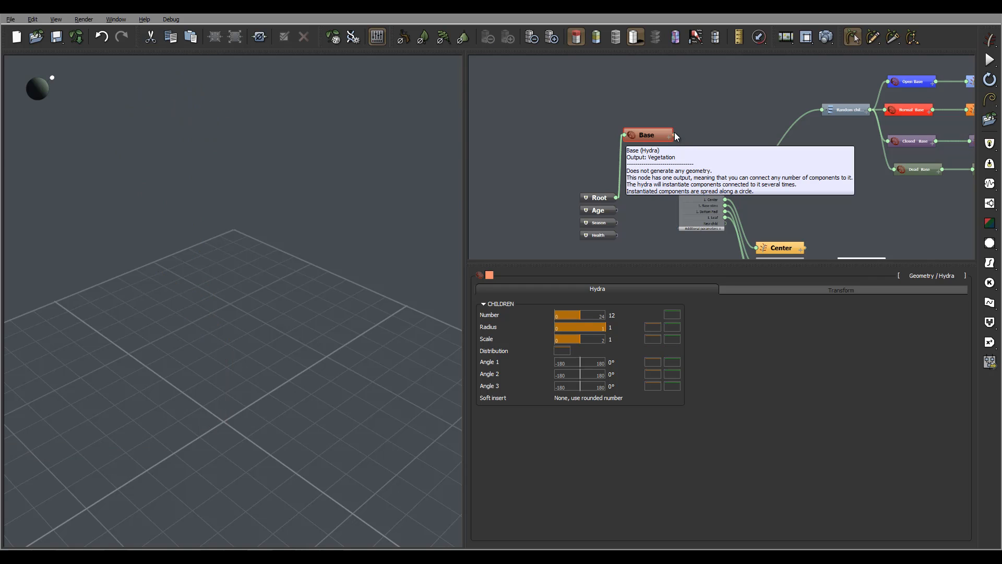
left_click_drag(673, 135, 678, 186)
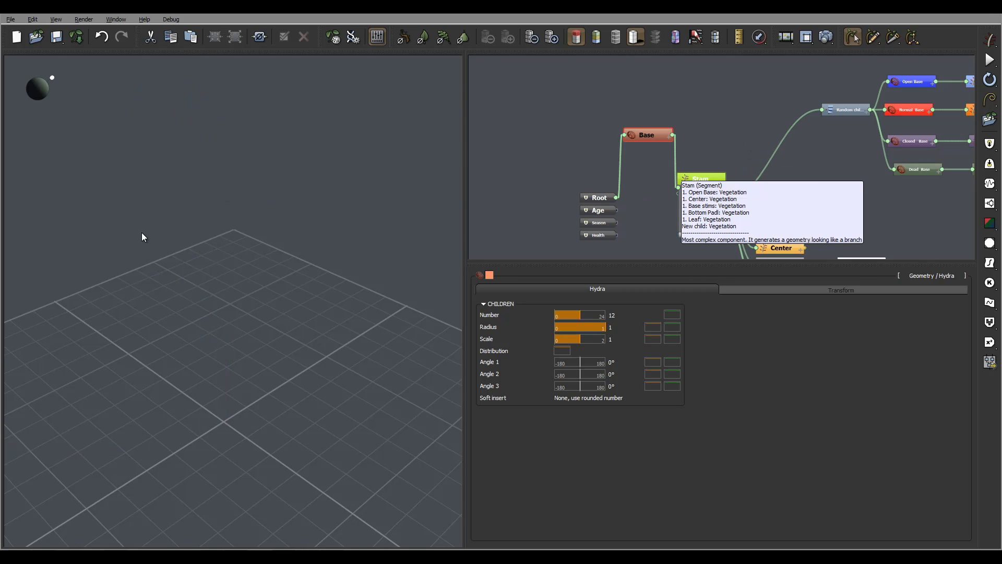
mouse_move(363, 238)
right_mouse_down()
mouse_move(352, 251)
mouse_move(334, 235)
mouse_move(348, 191)
mouse_move(244, 214)
mouse_move(360, 244)
right_mouse_up()
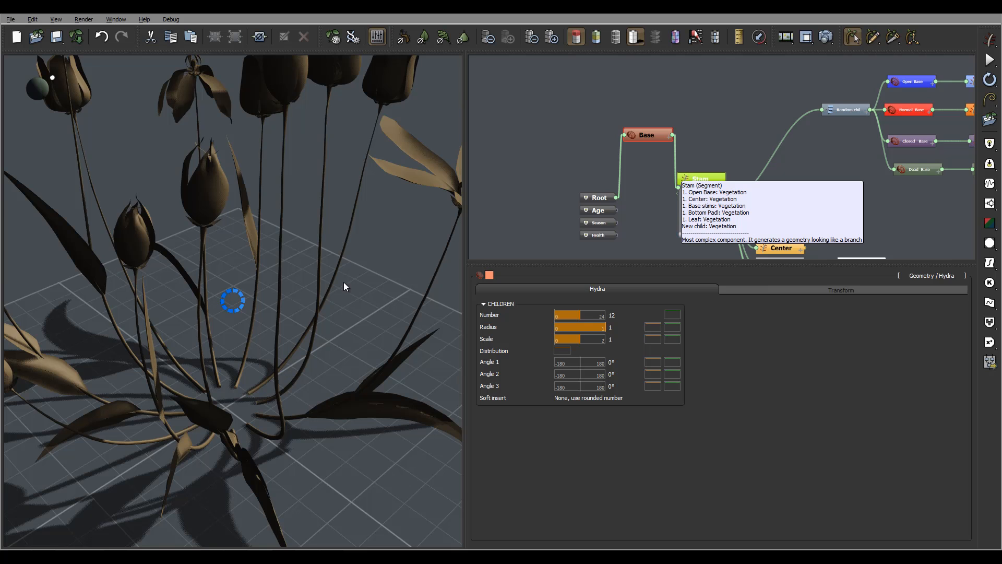
right_click_drag(331, 289, 336, 174)
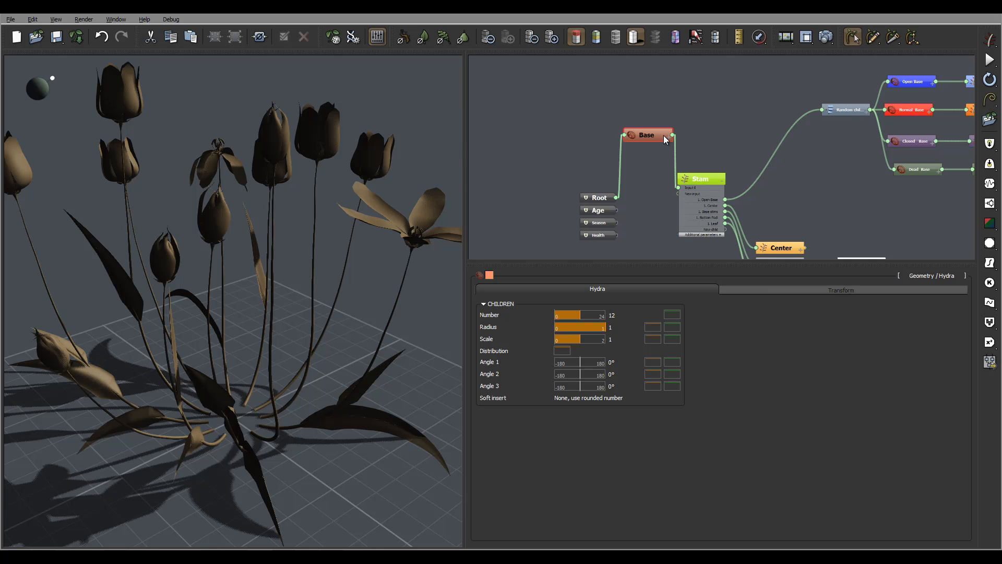
- Set the Base Hydra's number of children to 3 with a variation of 1
left_click(611, 315)
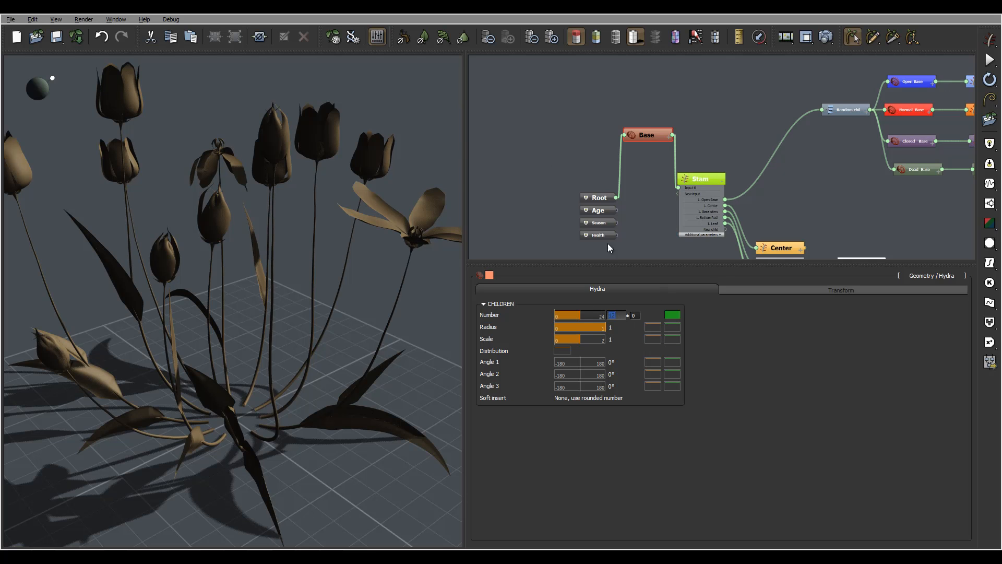
right_click_drag(368, 216, 298, 211)
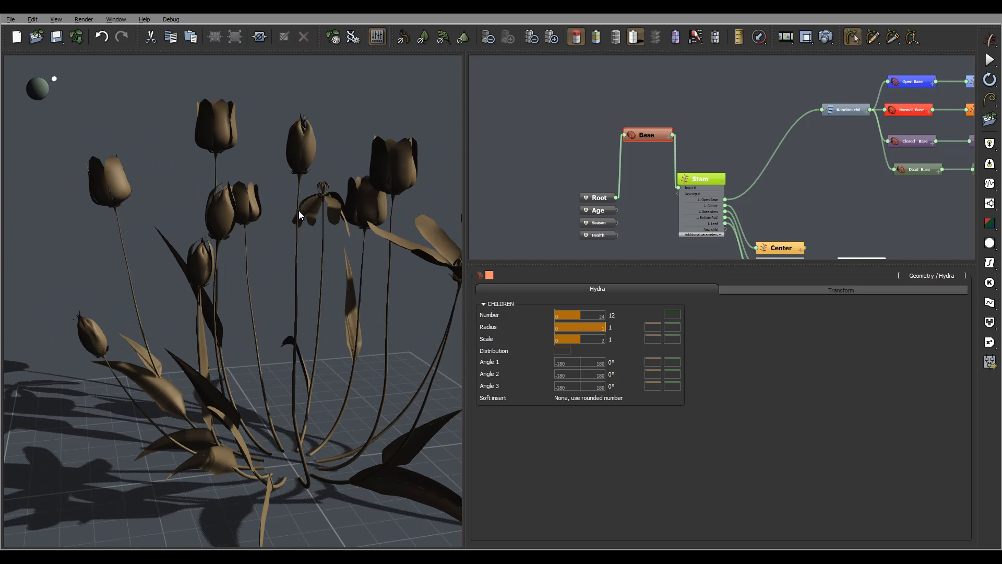
left_click(613, 315)
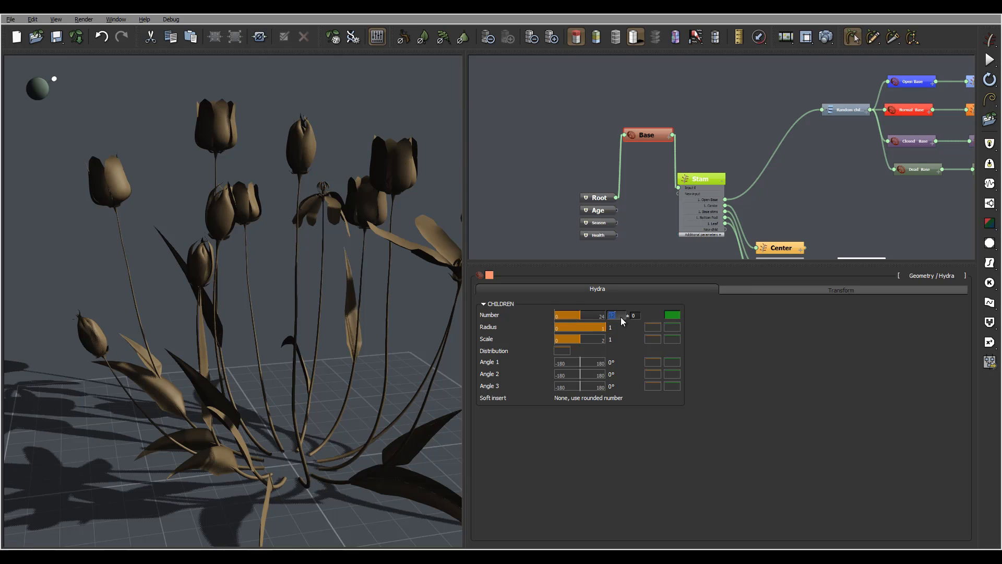
type("3")
left_click(638, 315)
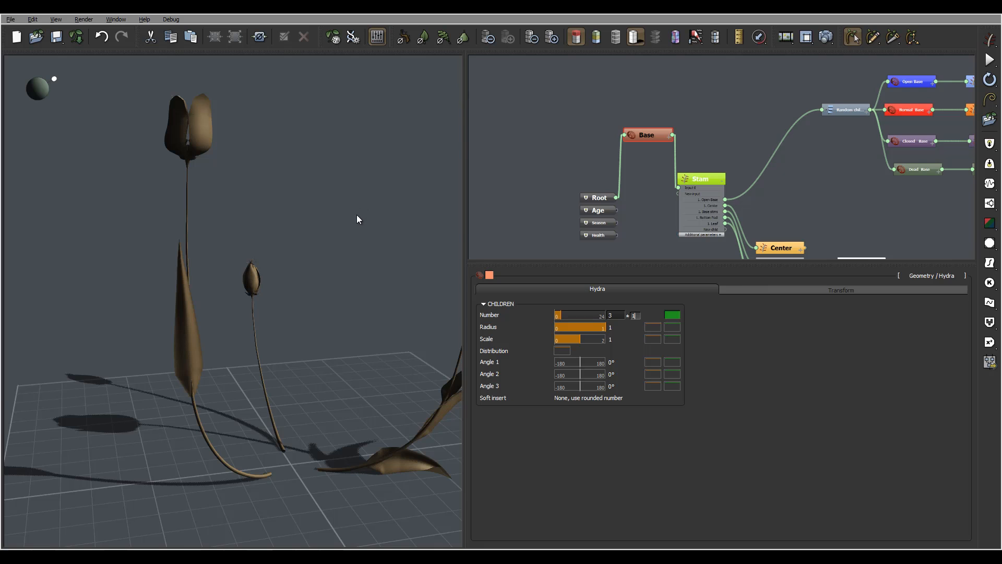
key("Return")
right_click_drag(355, 214, 334, 229)
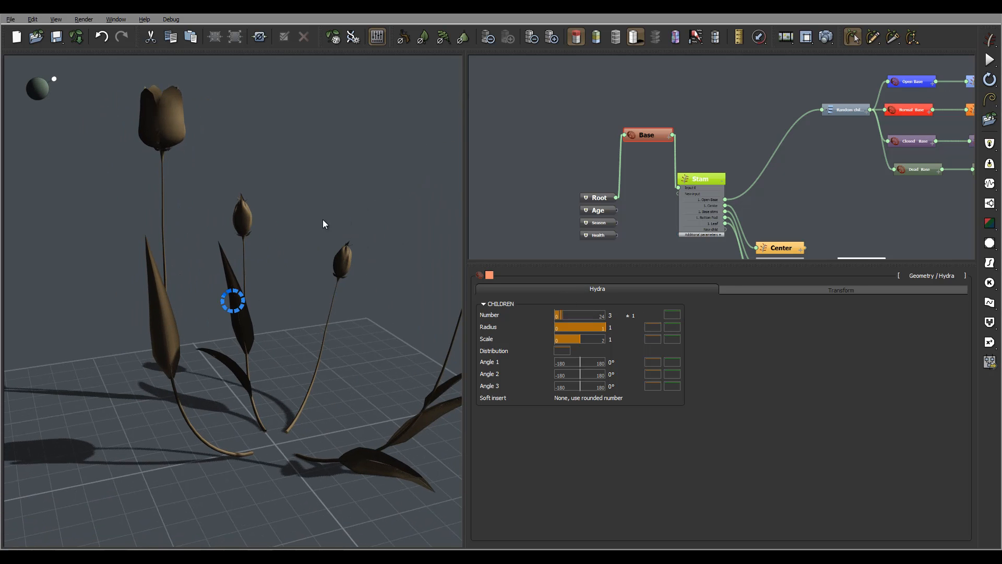
right_click_drag(221, 202, 338, 220)
right_click_drag(133, 185, 282, 217)
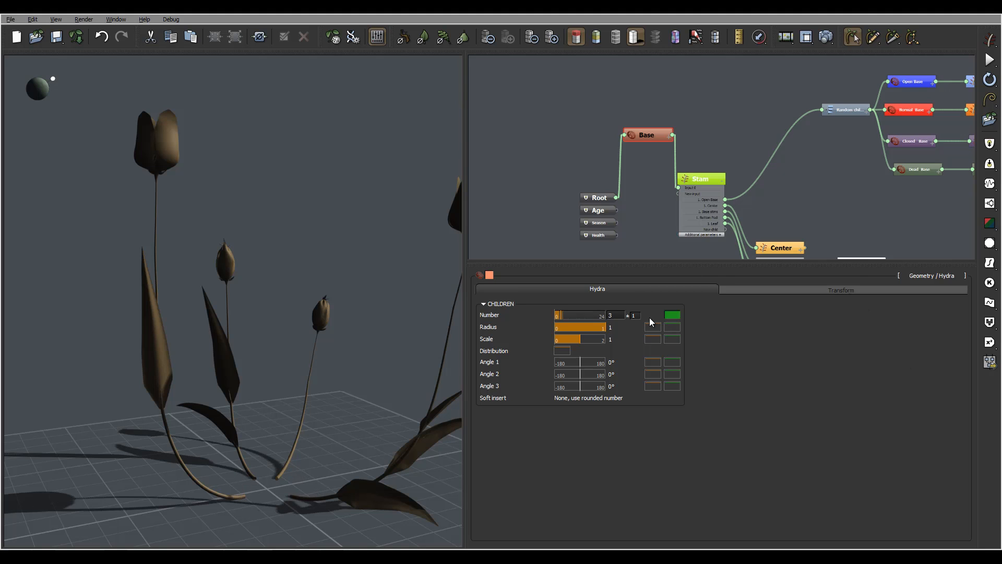
- Set the Base Hydra's radius to 0
double_click(621, 328)
type("0")
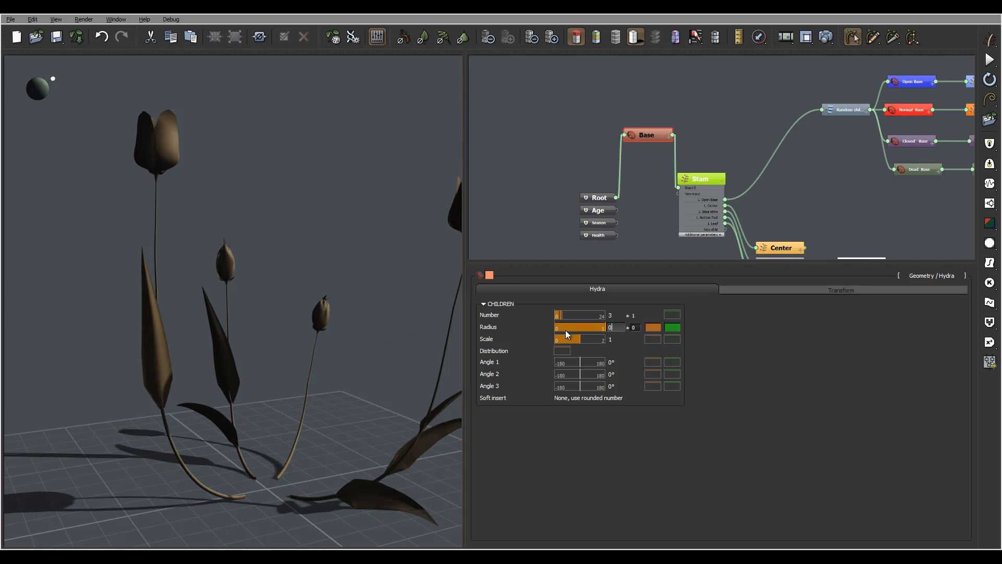
key("Return")
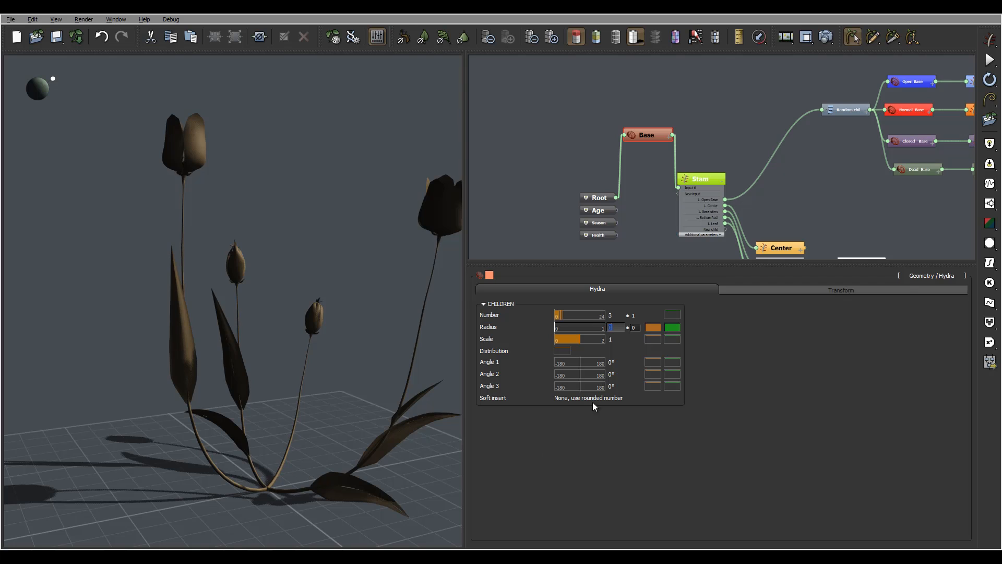
- Set Angle 1 of the Base Hydra to 70° with a variation of 10
left_click(617, 362)
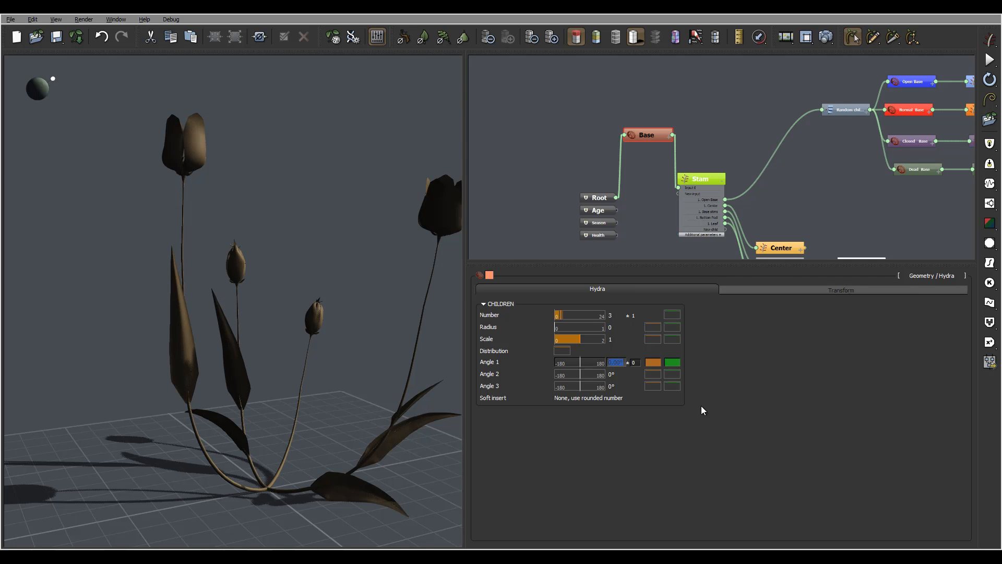
type("70")
left_click(640, 363)
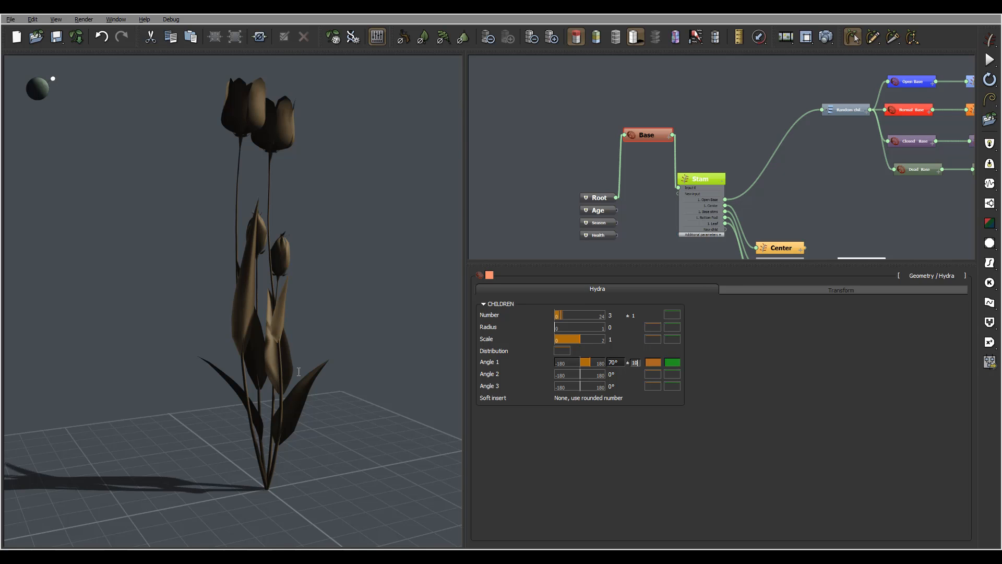
left_click(763, 418)
right_click_drag(315, 371, 376, 456)
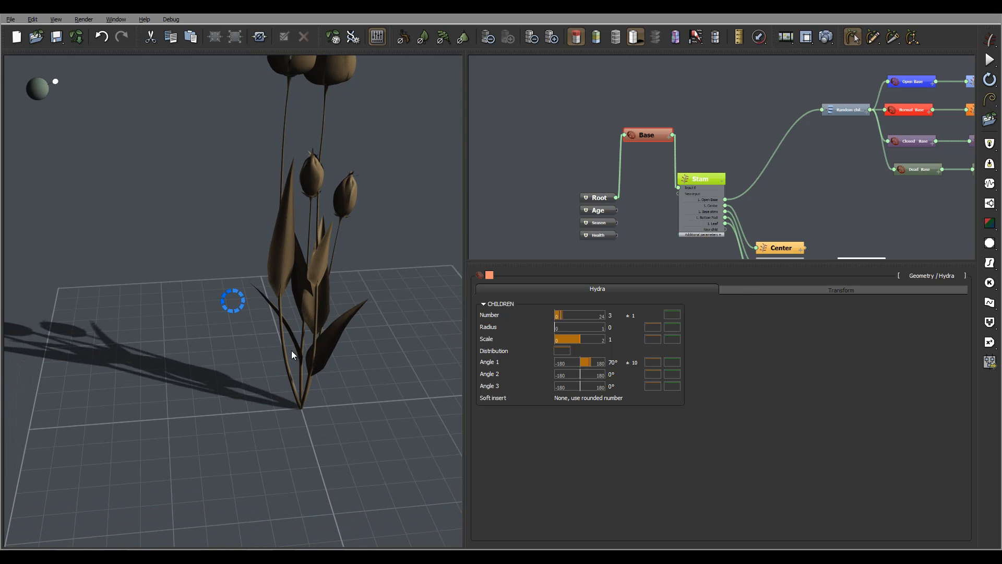
right_click_drag(398, 349, 347, 181)
right_click_drag(368, 148, 371, 222)
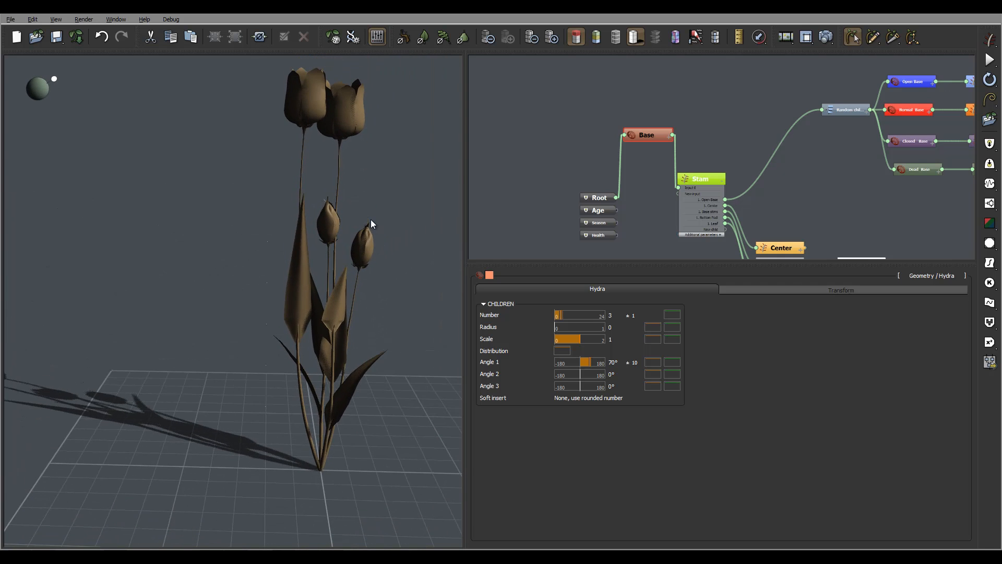
- Set the Base Hydra's radius to 0.3 and inspect the stem spacing at the ground
left_click(635, 332)
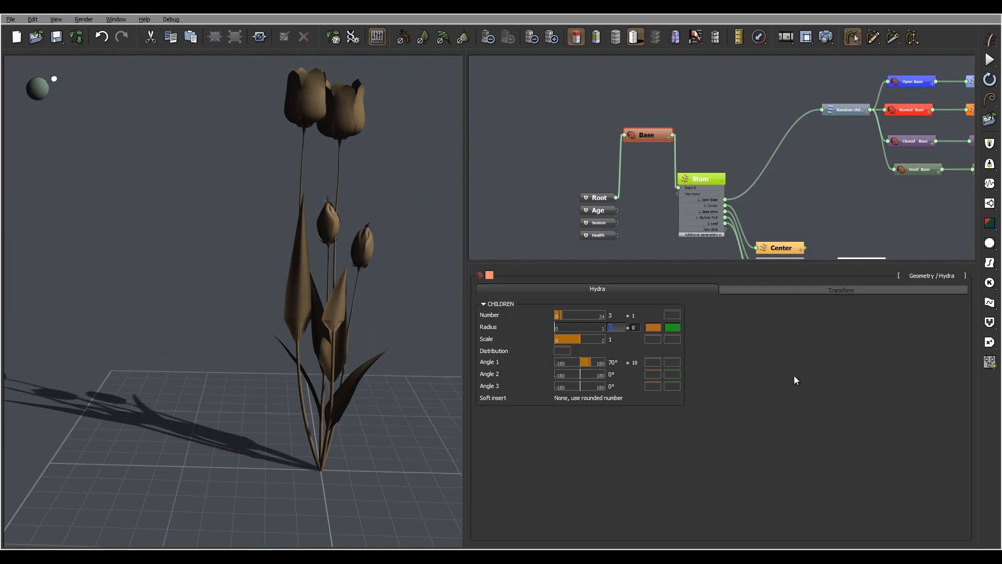
type("0.3")
key("Return")
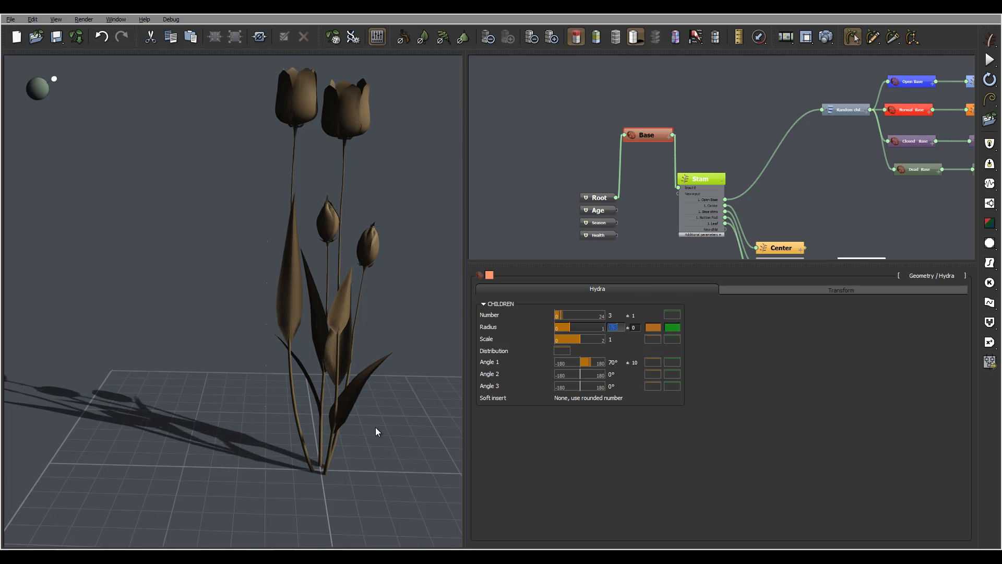
right_click_drag(375, 428, 381, 452)
right_click_drag(339, 389, 370, 201)
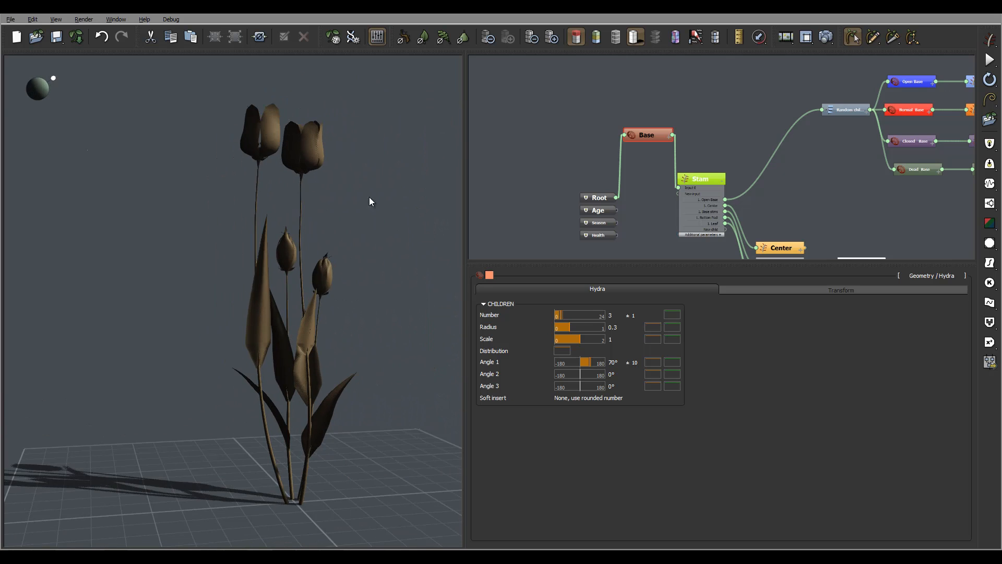
right_click_drag(330, 242, 330, 302)
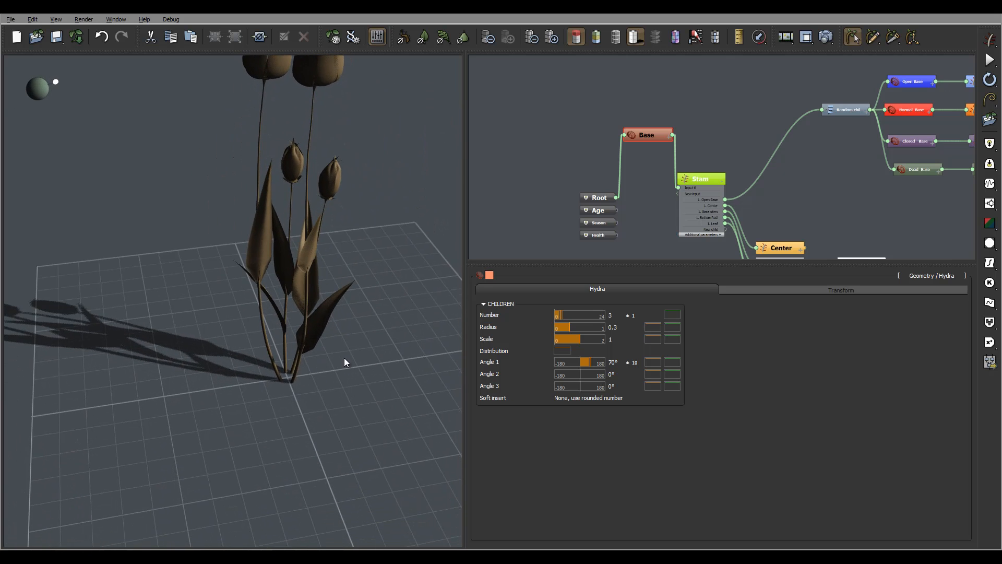
right_click_drag(344, 358, 334, 314)
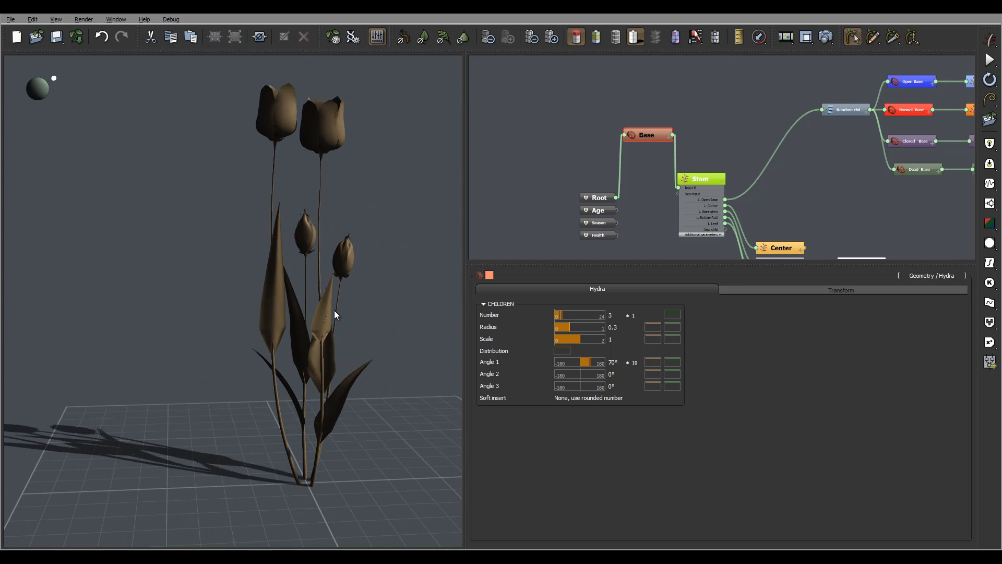
- Randomize the seed in the Root node's general parameters and view the new tulip cluster from another side
left_click(603, 198)
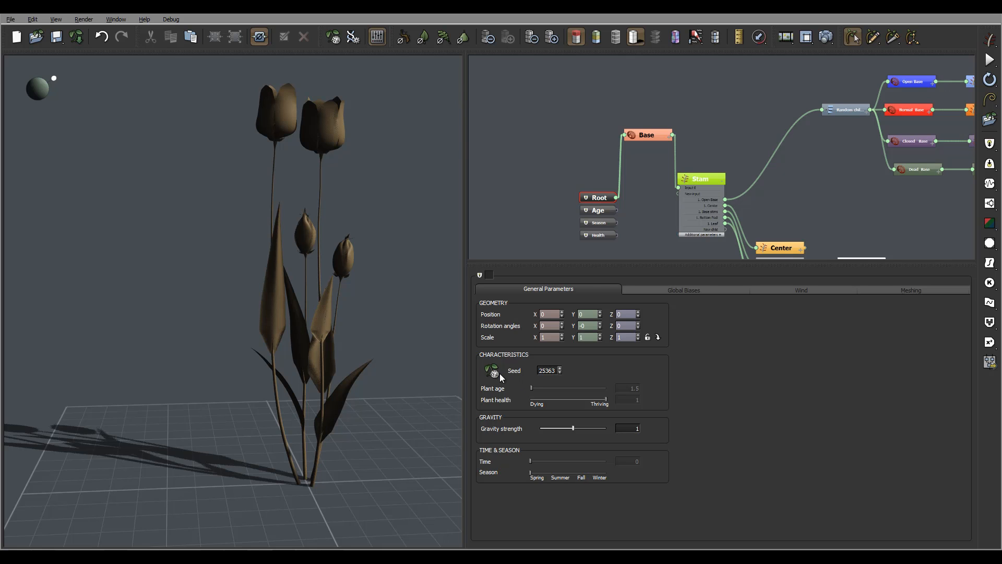
left_click(499, 374)
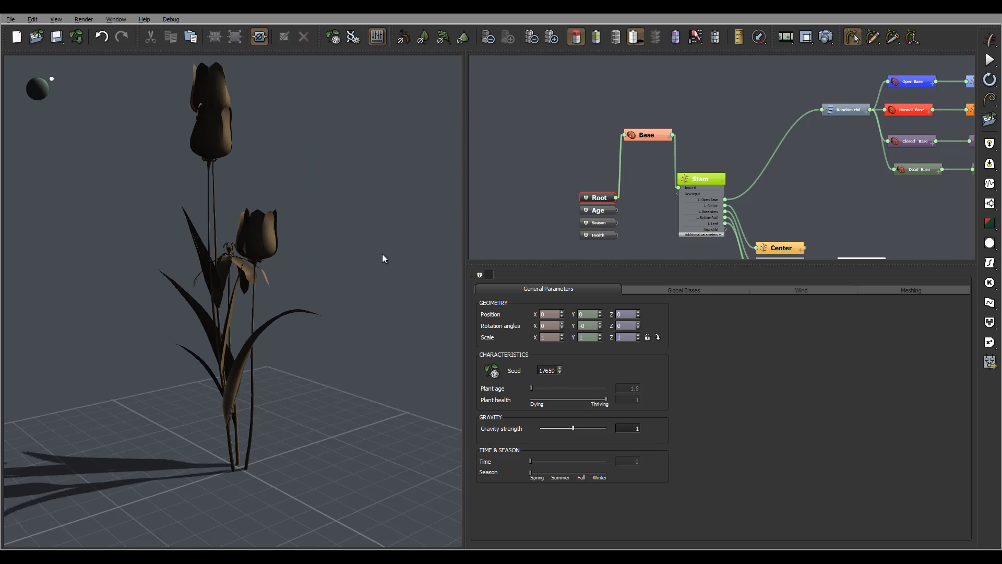
right_click_drag(382, 254, 244, 240)
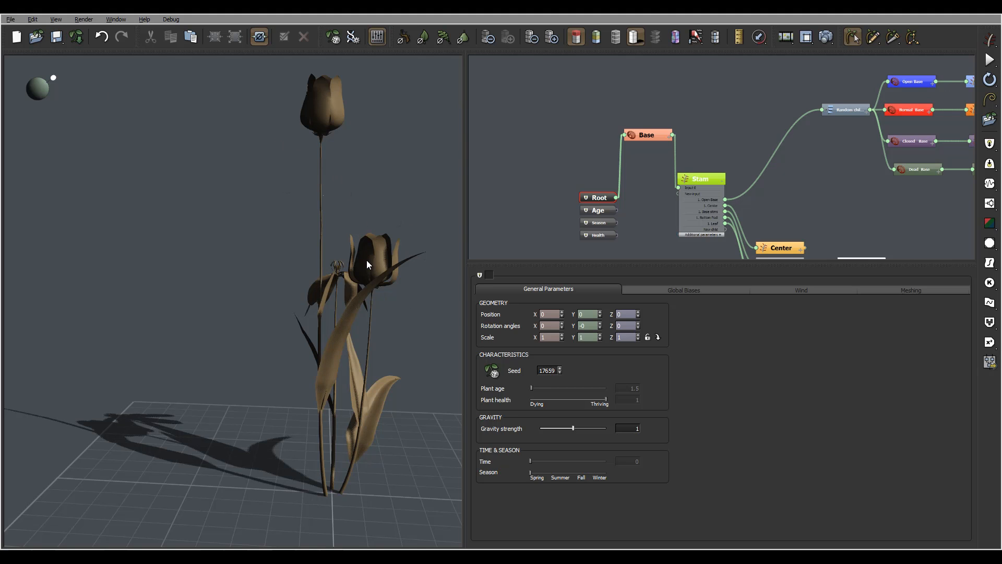
- Orbit around the tulip cluster and randomize the plant seed twice to compare flower variations
right_click_drag(273, 247, 336, 253)
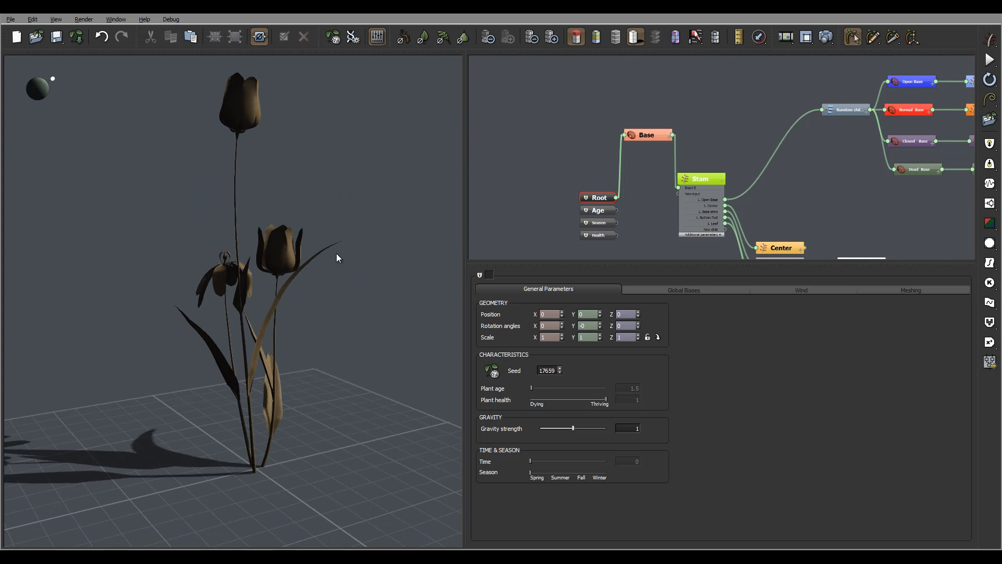
left_click(493, 372)
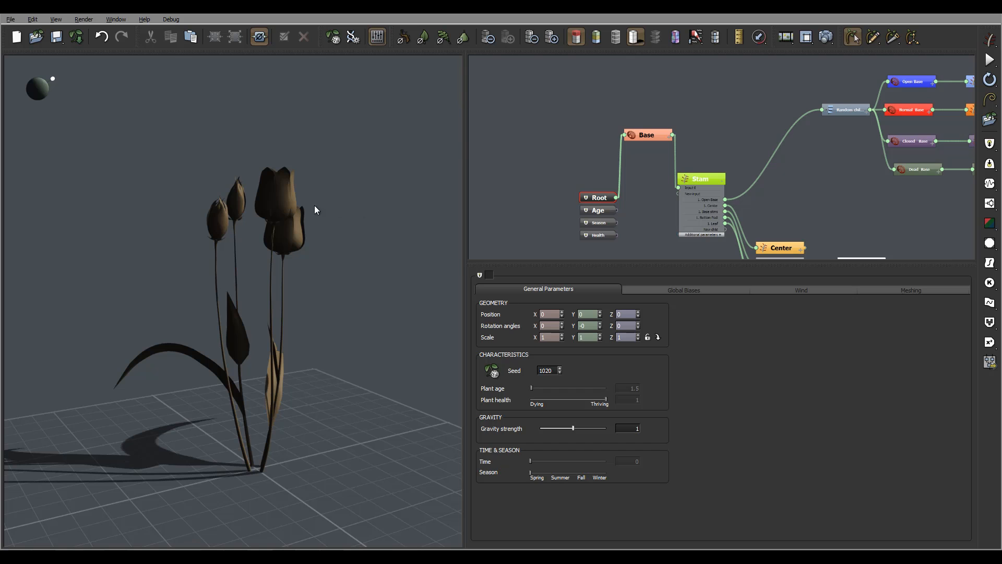
left_click(491, 371)
- Set the presence for child 0 in the Random children node to 0.7
left_click(853, 110)
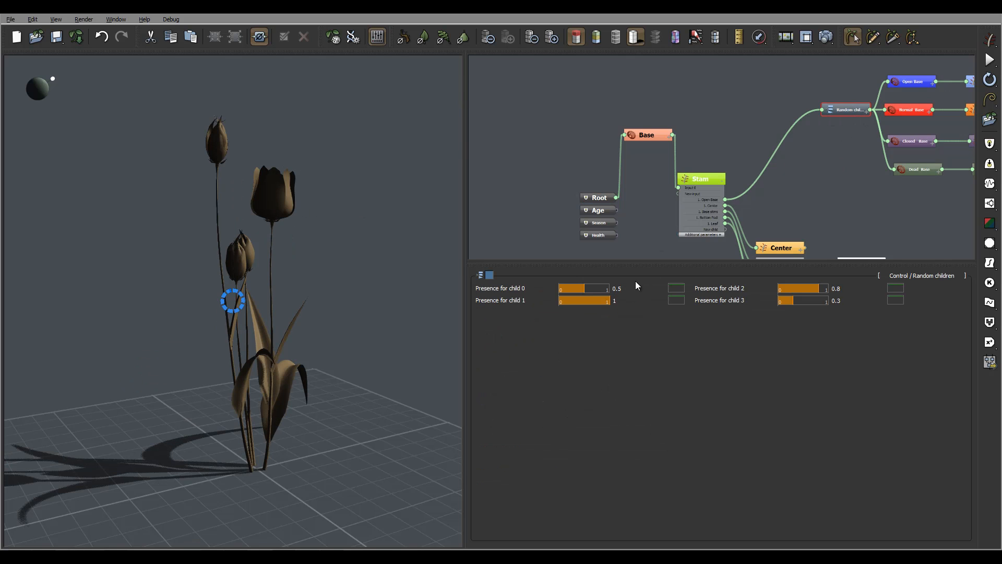
double_click(629, 288)
type("0.")
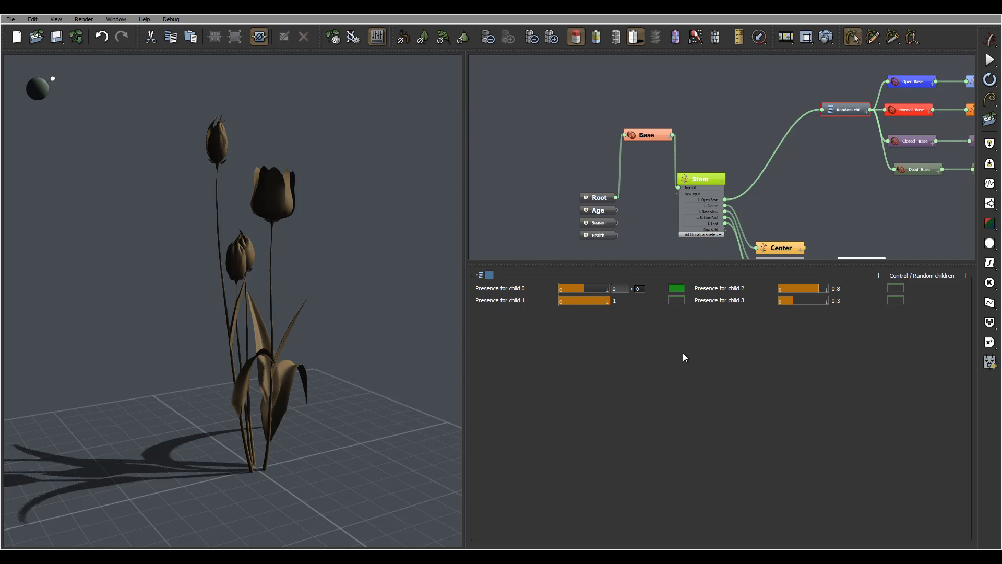
type("7")
key("Return")
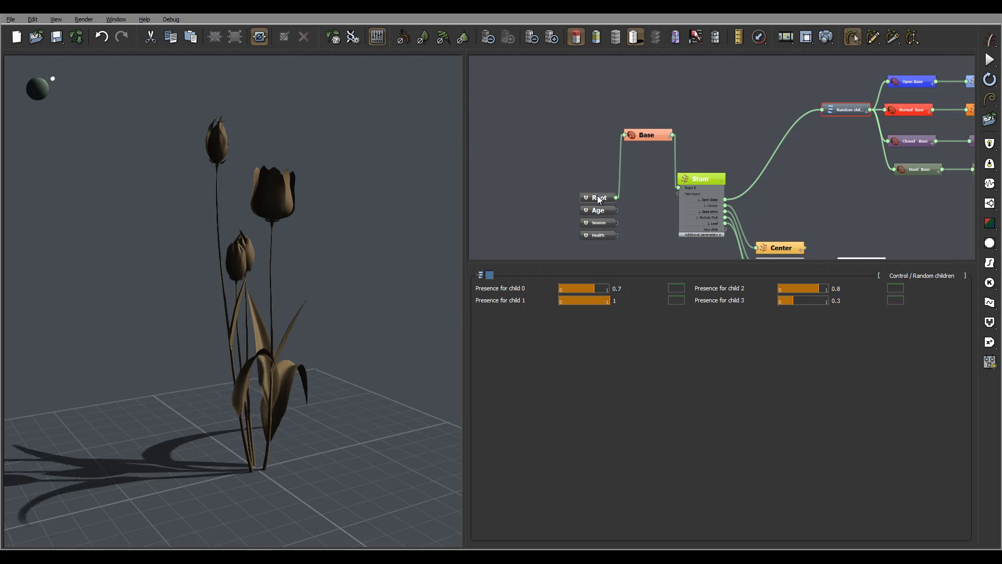
- Randomize the Root node's seed repeatedly to generate new flower mixes, and view the resulting cluster from another side
left_click(599, 199)
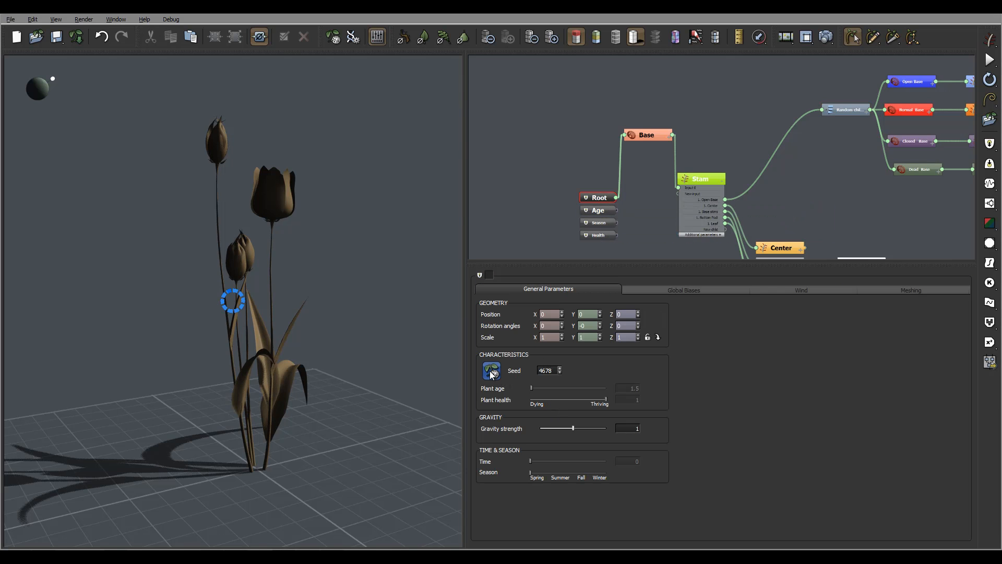
left_click(499, 371)
left_click(498, 372)
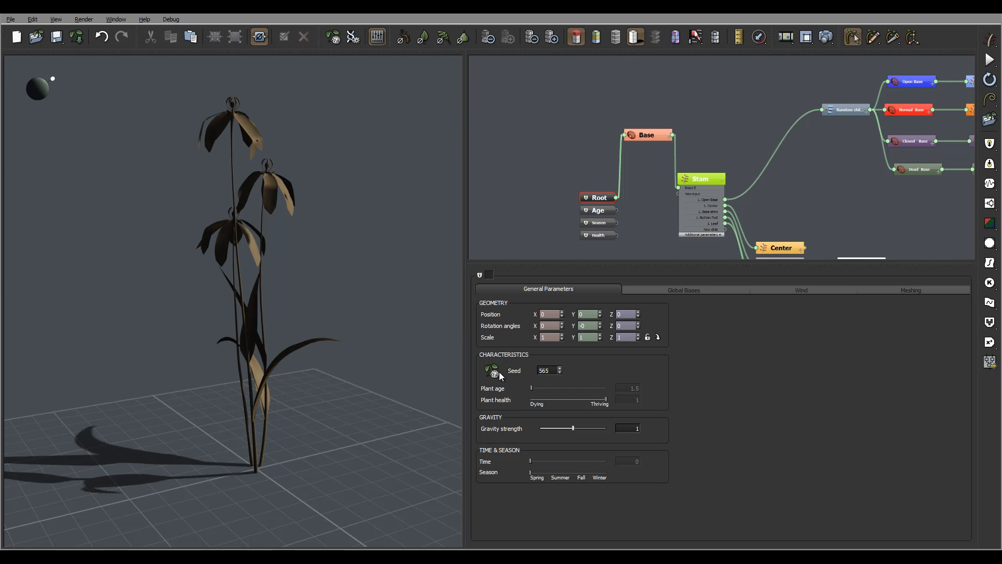
left_click(499, 372)
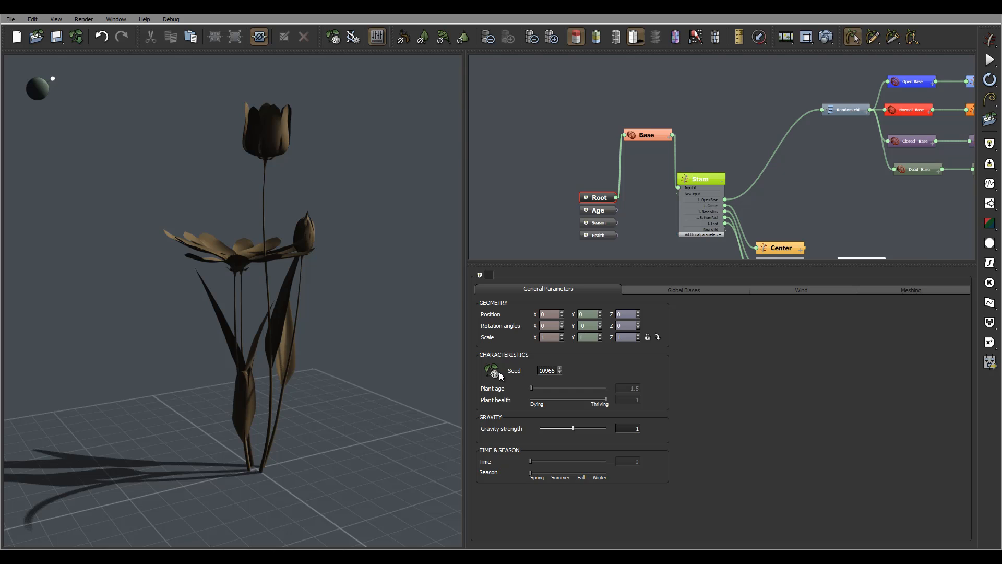
left_click(499, 372)
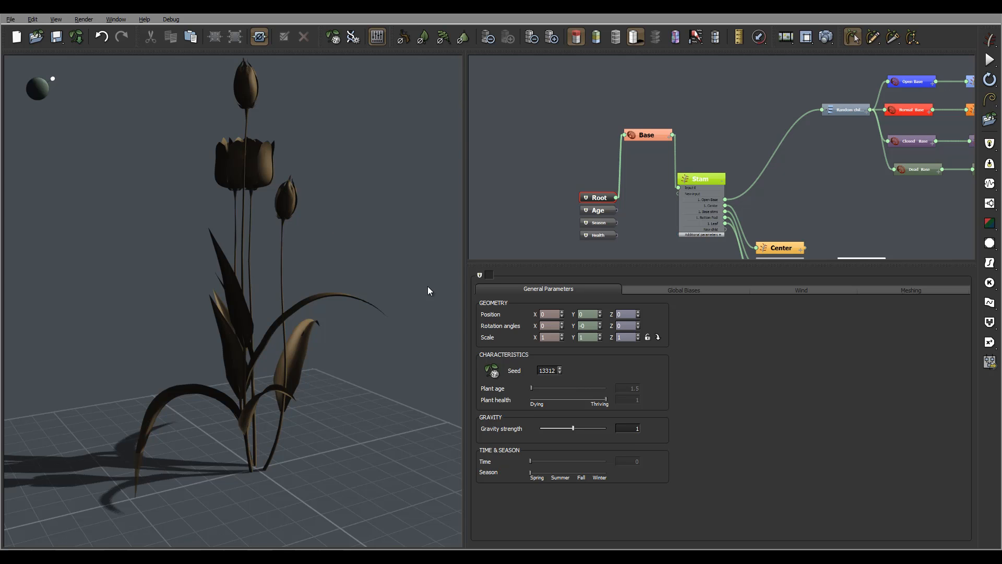
middle_click_drag(309, 252, 403, 328)
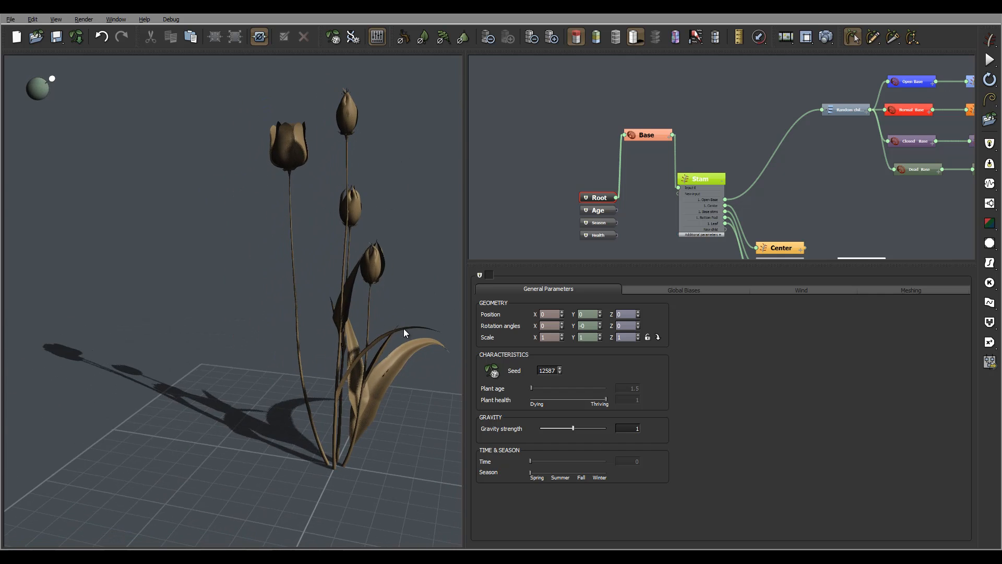